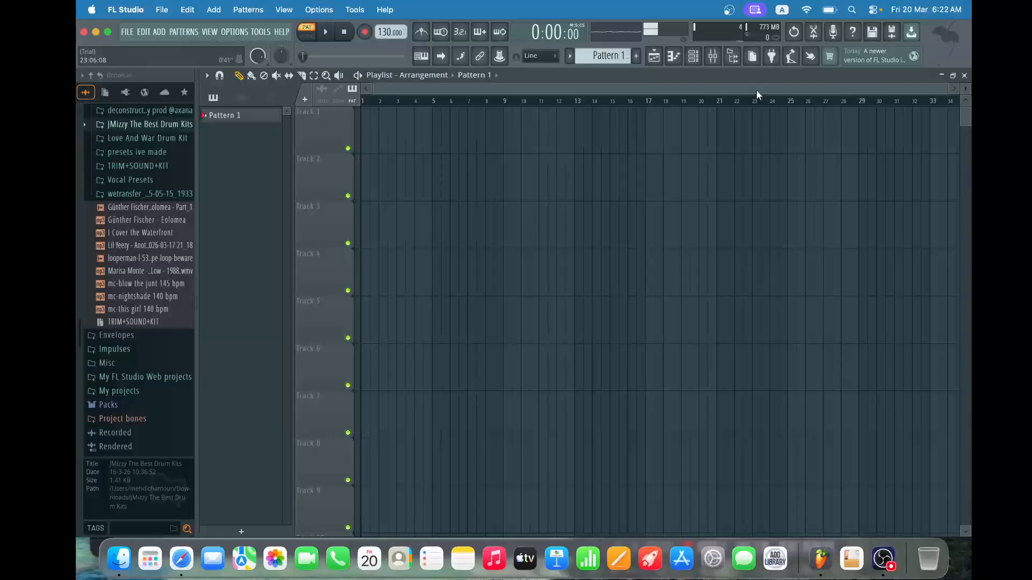
Collapse the Downloads folder in the file browser
{"action": "scroll", "coordinate": [161, 161], "scroll_direction": "up", "scroll_amount": 4}
{"action": "left_click", "coordinate": [162, 165]}
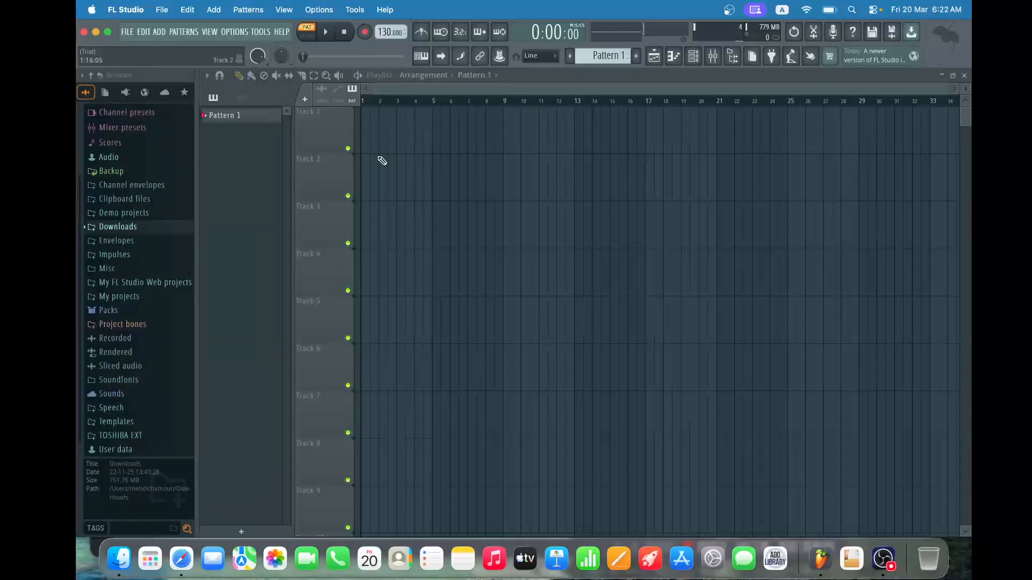
{"action": "left_click", "coordinate": [712, 56]}
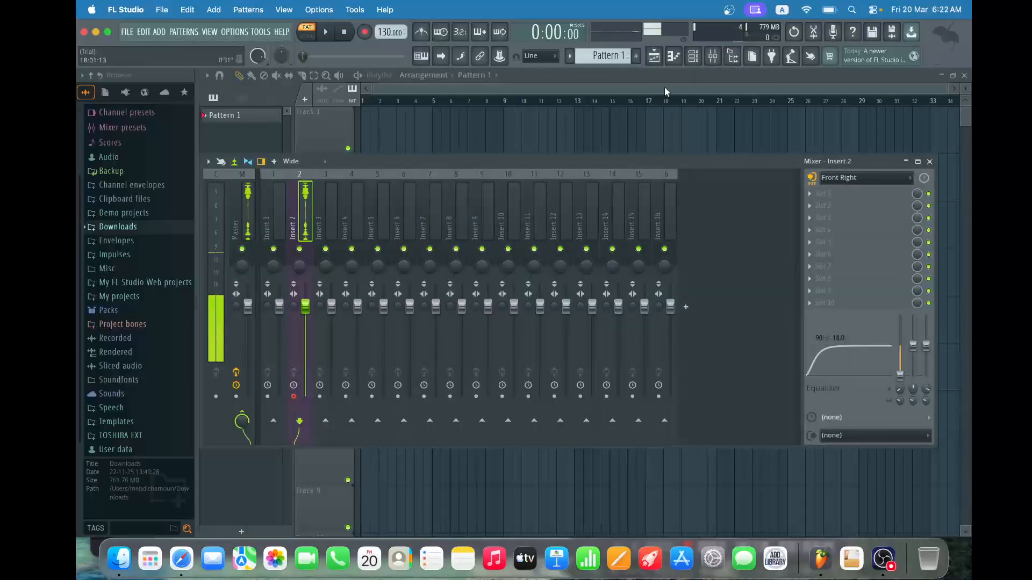
{"action": "key", "text": "F9"}
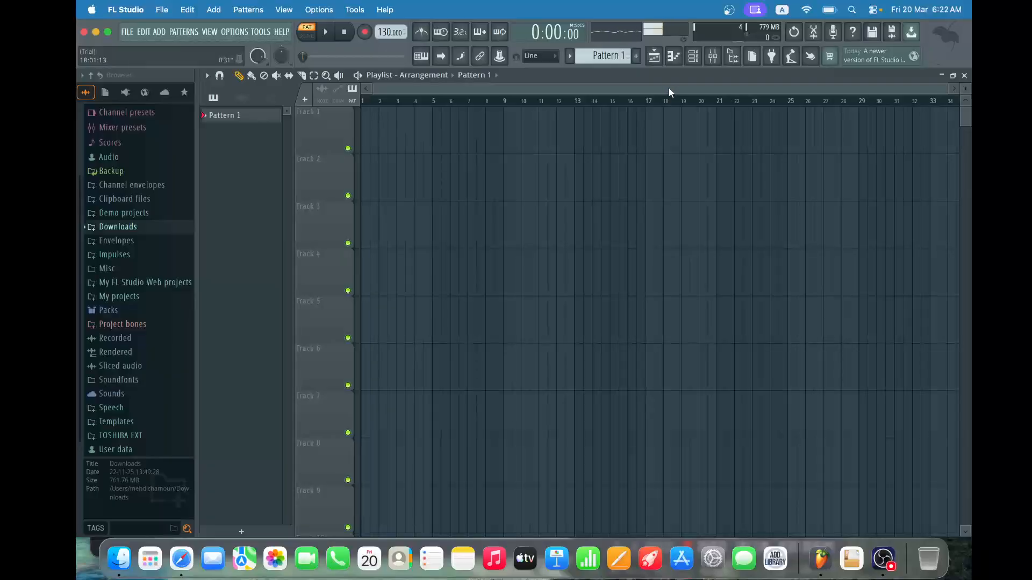
{"action": "left_click", "coordinate": [712, 56]}
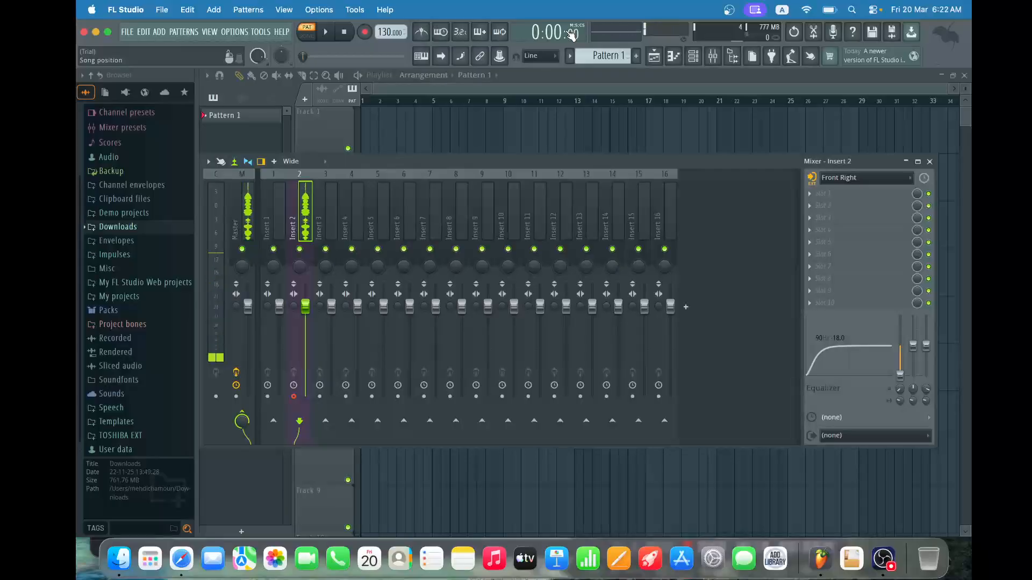
{"action": "left_click", "coordinate": [584, 87]}
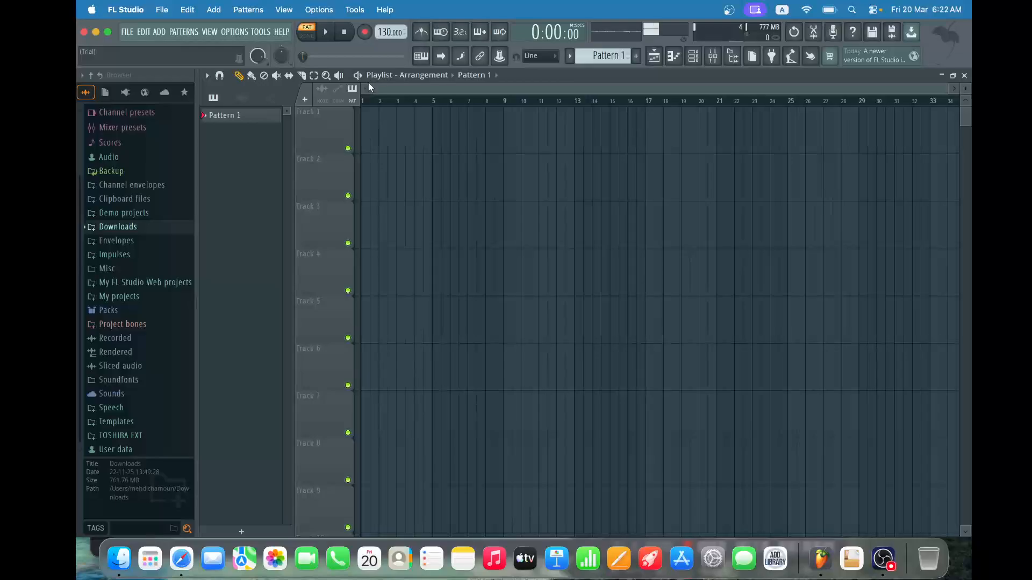
Show the mixer and load Fruity Parametric EQ 2 into the first effect slot of Insert 2
{"action": "left_click", "coordinate": [724, 55]}
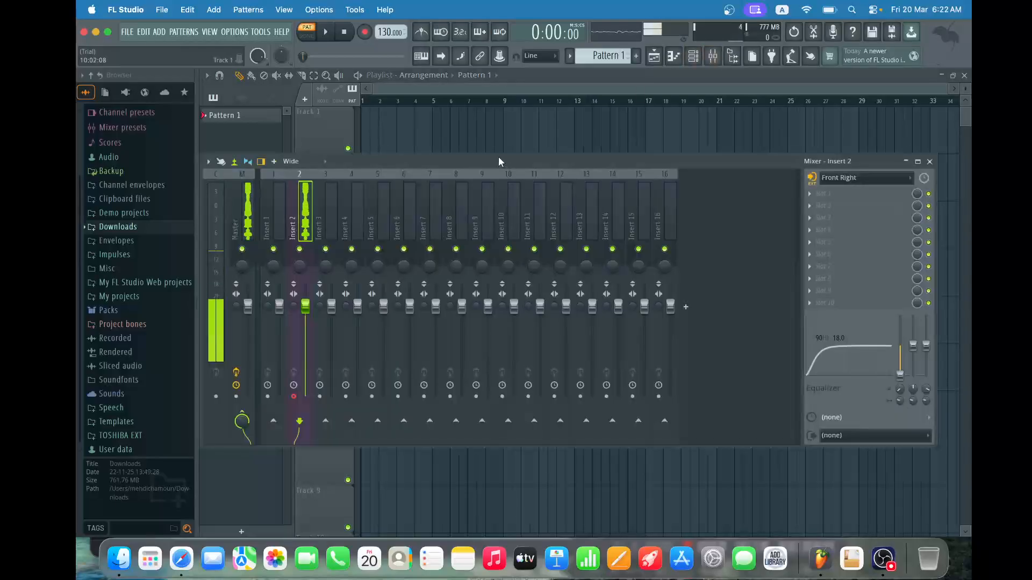
{"action": "left_click", "coordinate": [859, 193]}
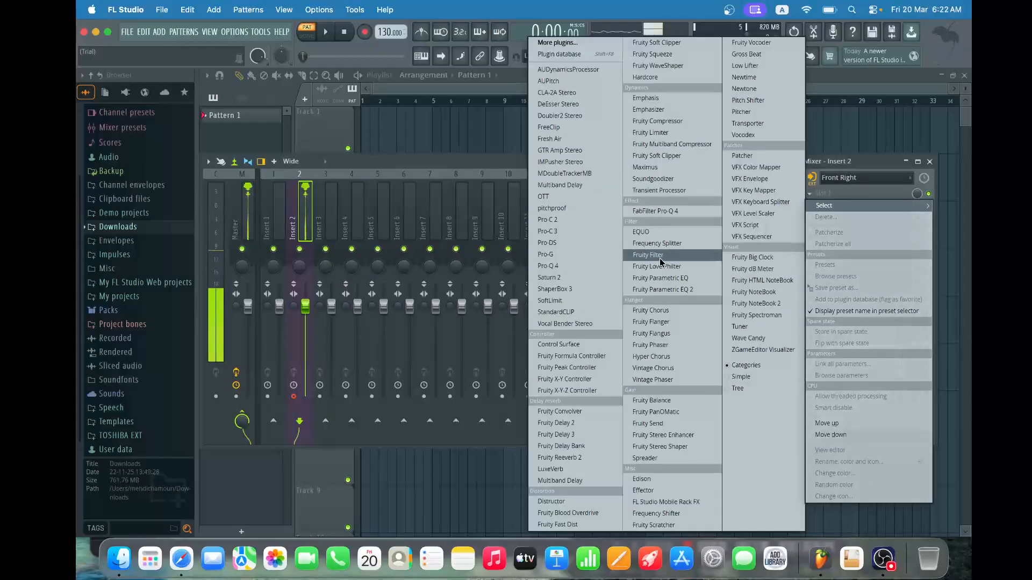
{"action": "left_click", "coordinate": [675, 290]}
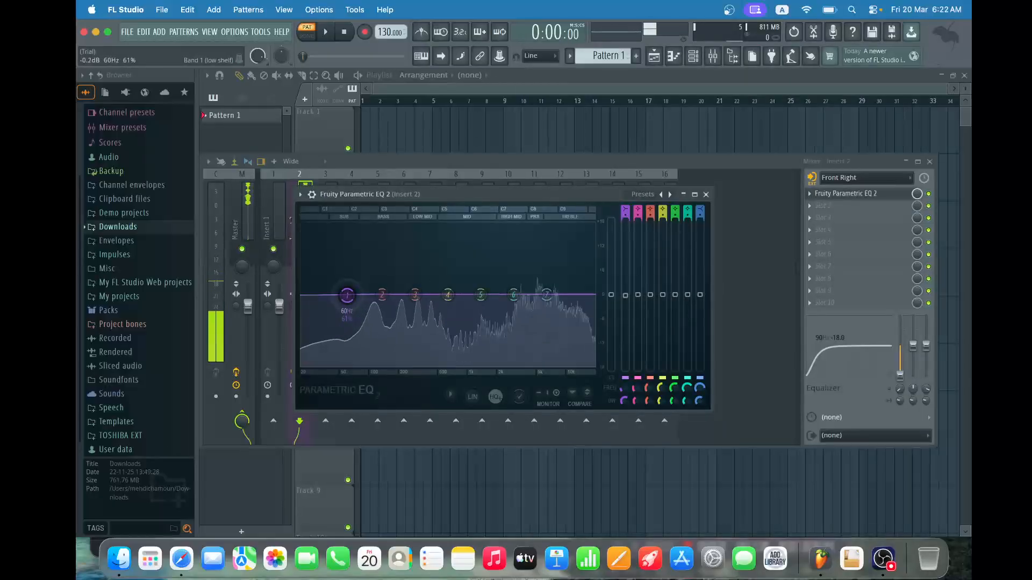
Cut the lows with EQ band 1, dip bands 3, 4 and 5, and boost the band 7 high shelf about 6.1 dB at 4430 Hz
{"action": "left_click_drag", "start_coordinate": [347, 294], "coordinate": [386, 359]}
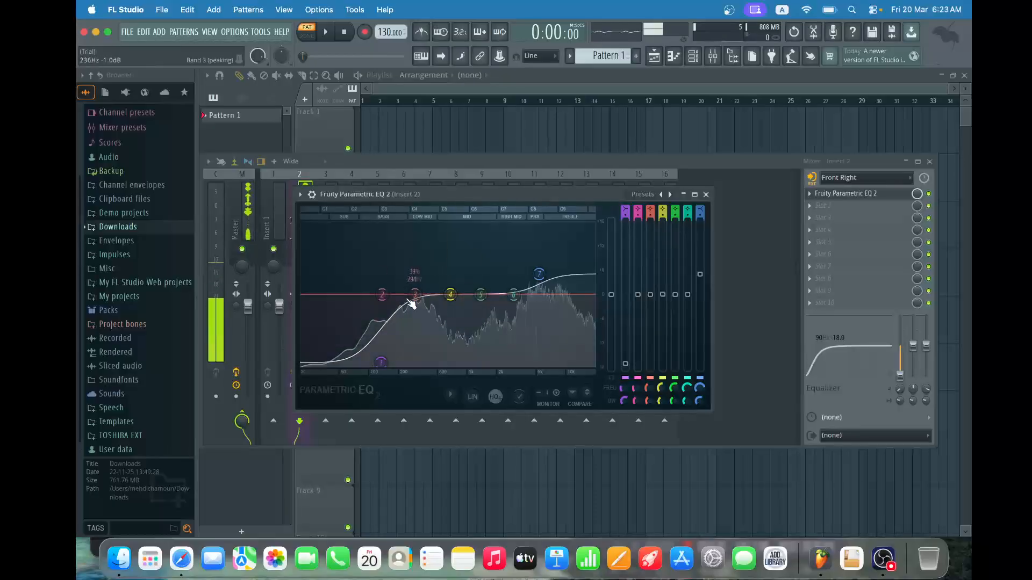
{"action": "left_click_drag", "start_coordinate": [414, 286], "coordinate": [454, 303]}
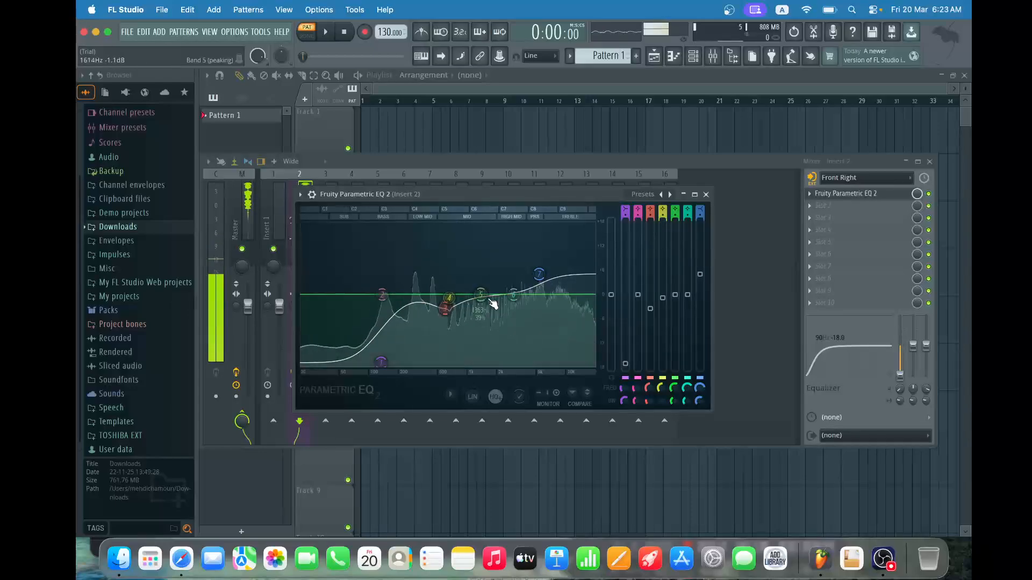
{"action": "left_click_drag", "start_coordinate": [474, 253], "coordinate": [485, 306]}
{"action": "left_click_drag", "start_coordinate": [539, 275], "coordinate": [532, 268]}
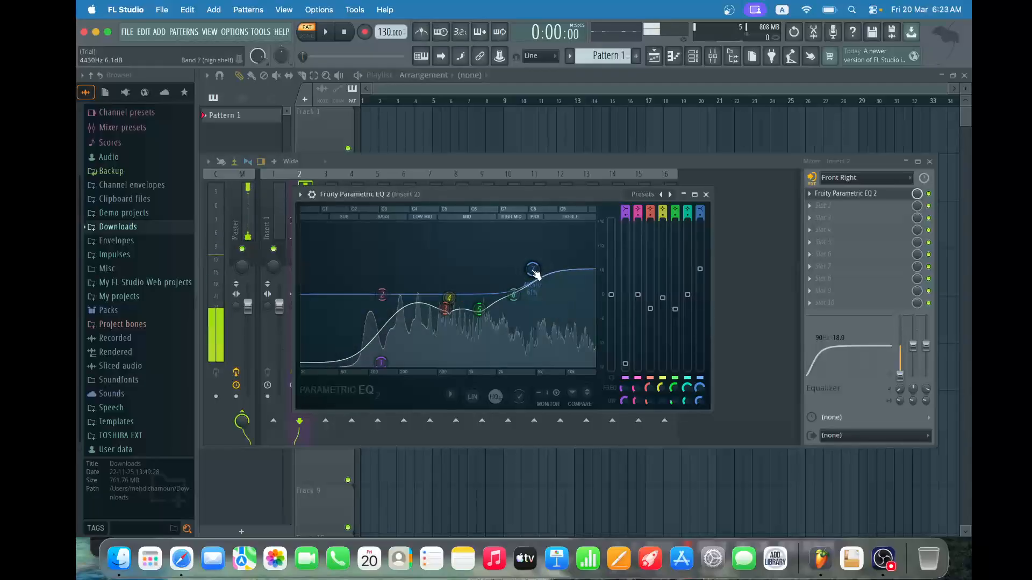
{"action": "left_click", "coordinate": [706, 195]}
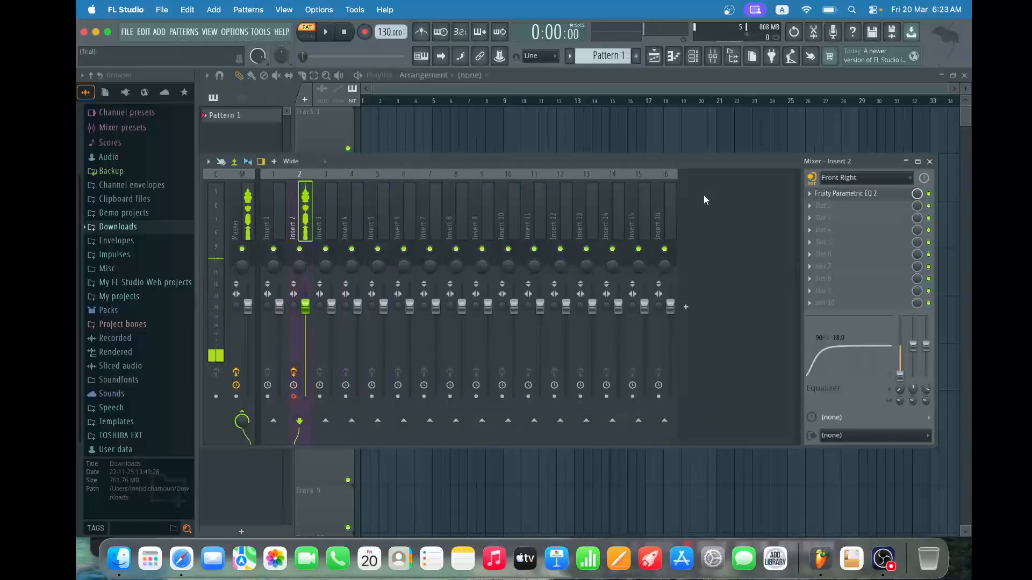
Load Fruity Multiband Compressor into the second slot of Insert 2 and apply its Quick release preset
{"action": "left_click", "coordinate": [827, 209]}
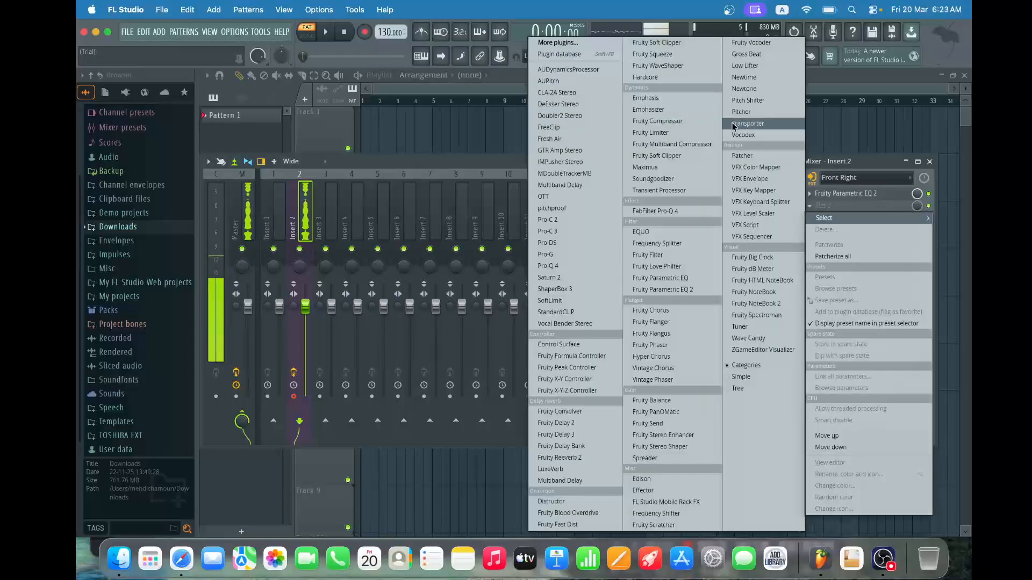
{"action": "left_click", "coordinate": [667, 144]}
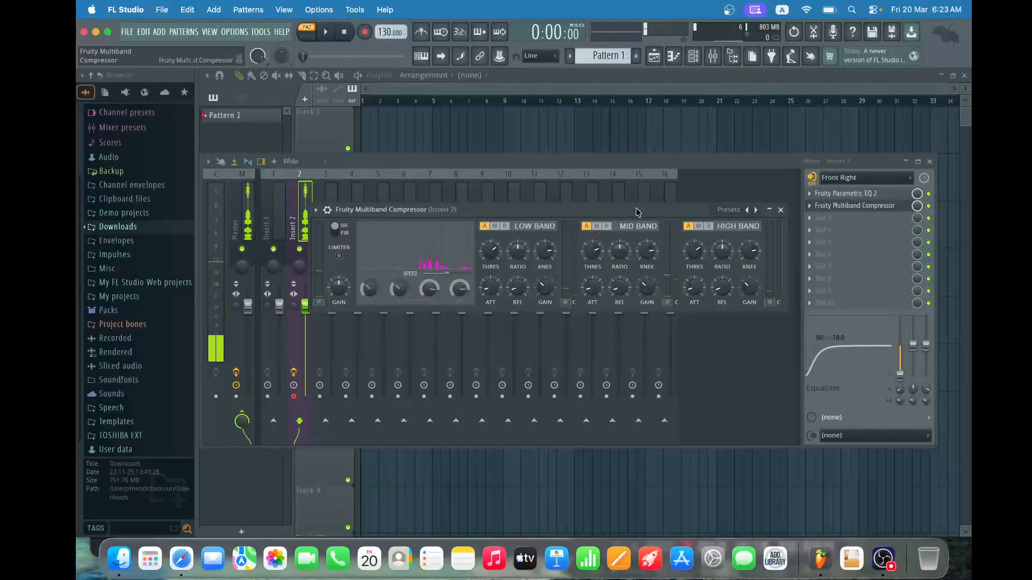
{"action": "left_click_drag", "start_coordinate": [636, 211], "coordinate": [594, 152]}
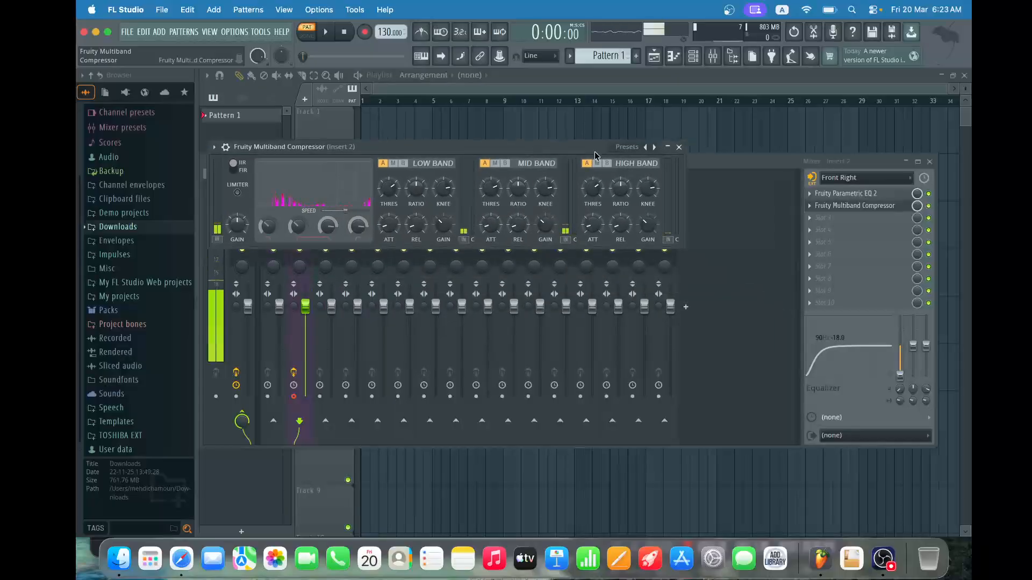
{"action": "left_click", "coordinate": [626, 149]}
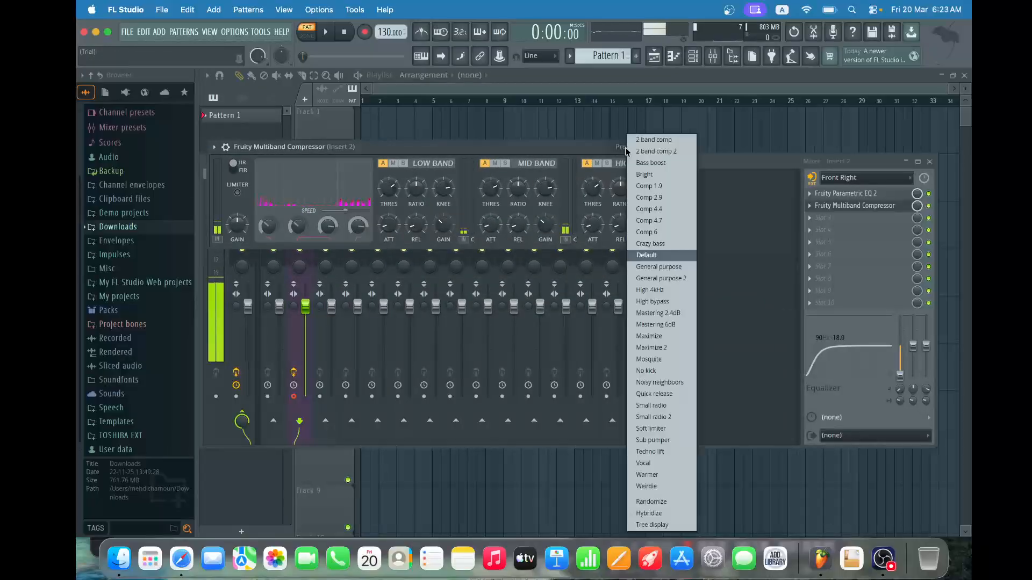
{"action": "left_click", "coordinate": [653, 395]}
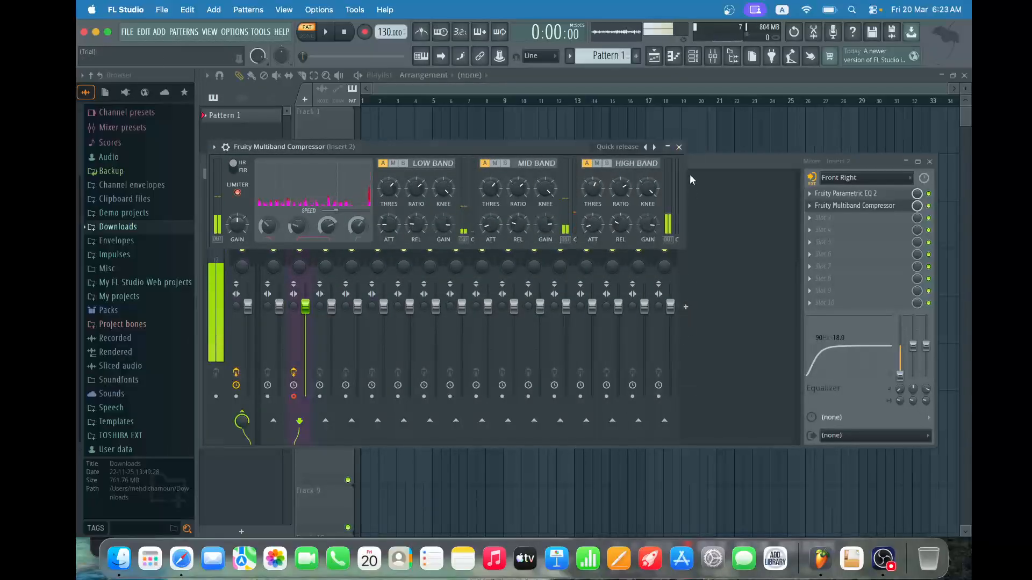
{"action": "left_click", "coordinate": [679, 147]}
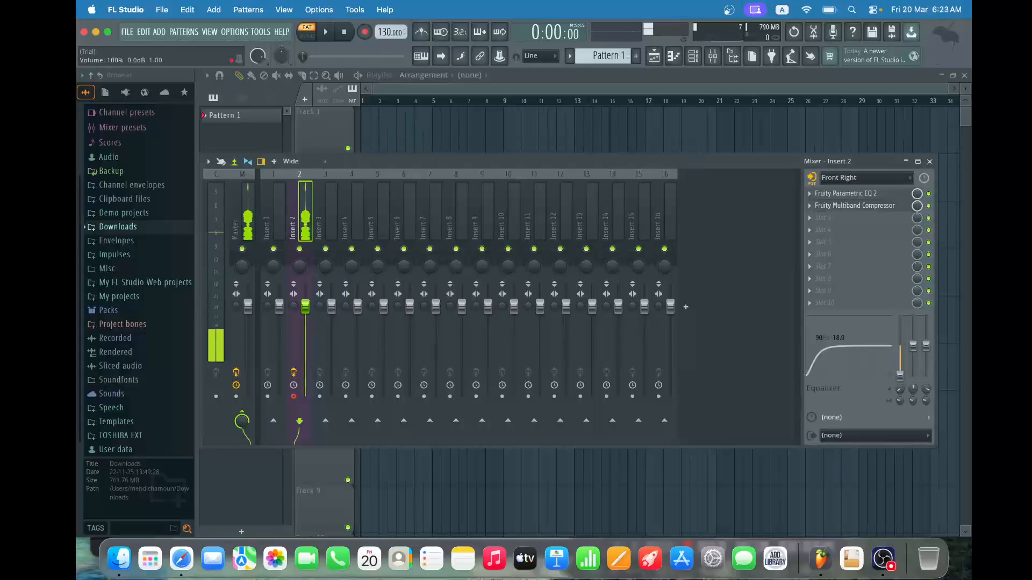
{"action": "left_click", "coordinate": [867, 232]}
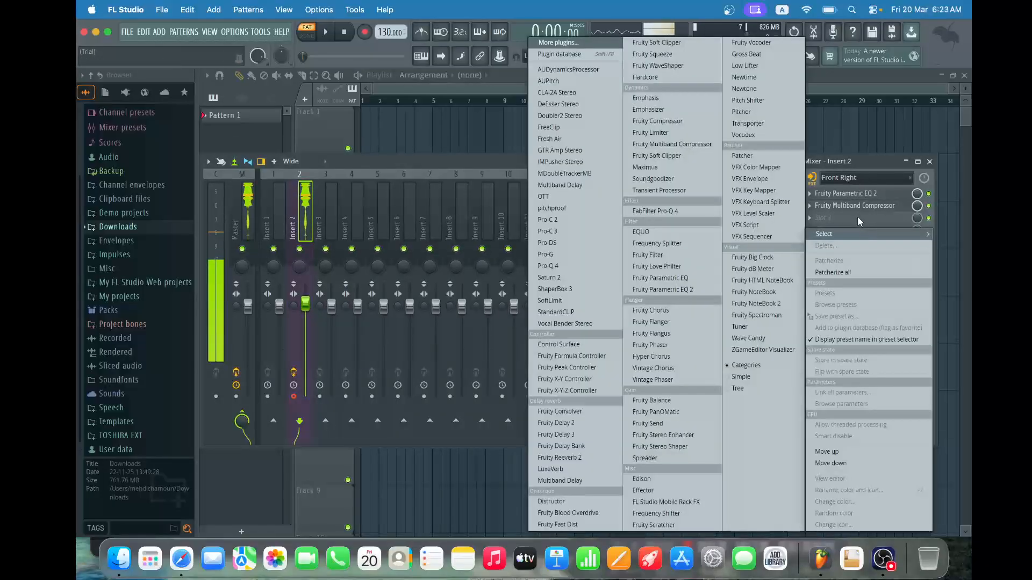
{"action": "left_click", "coordinate": [857, 216]}
{"action": "left_click", "coordinate": [856, 221]}
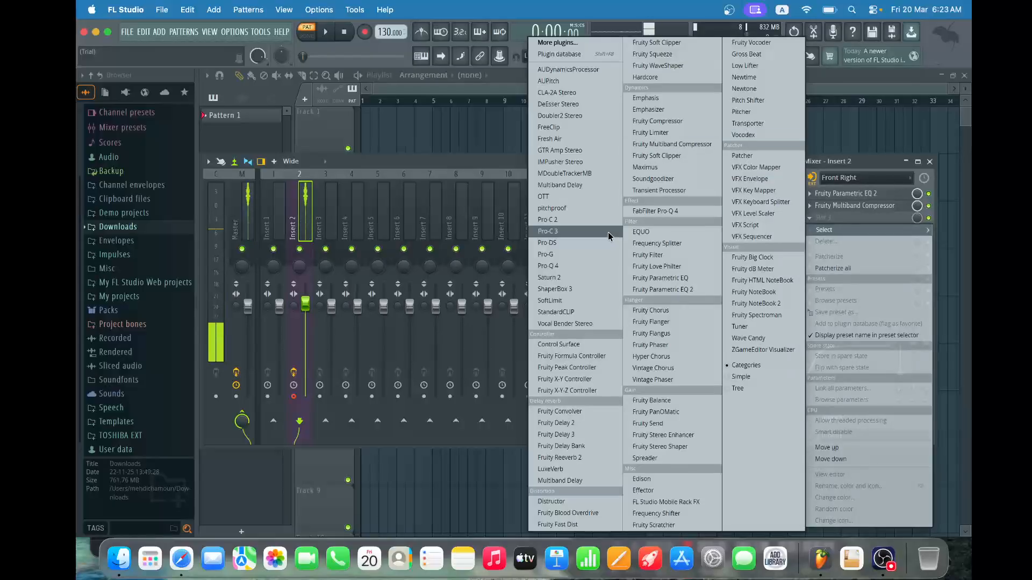
{"action": "left_click", "coordinate": [585, 44]}
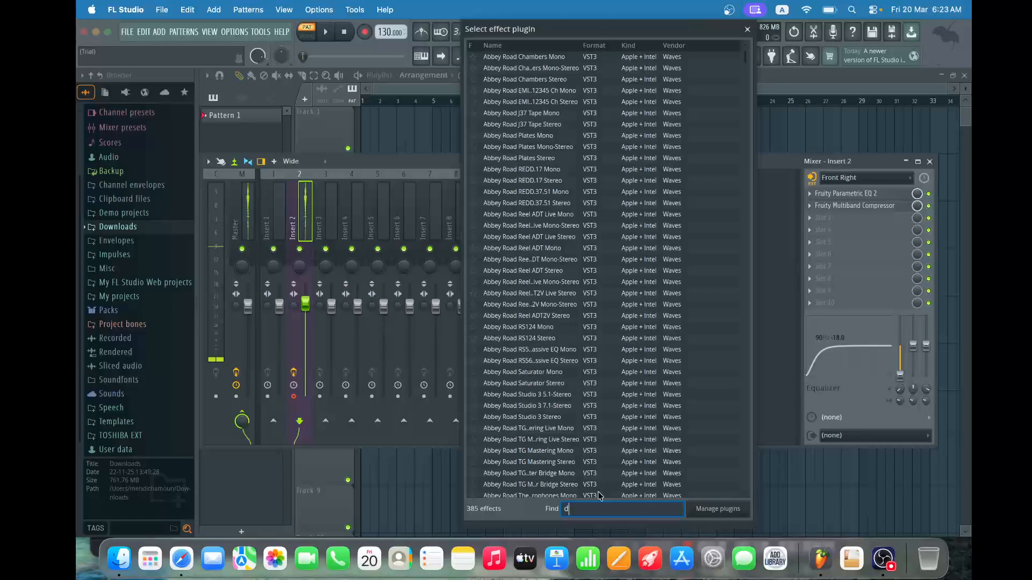
{"action": "type", "text": "d es"}
{"action": "key", "text": "BackSpace"}
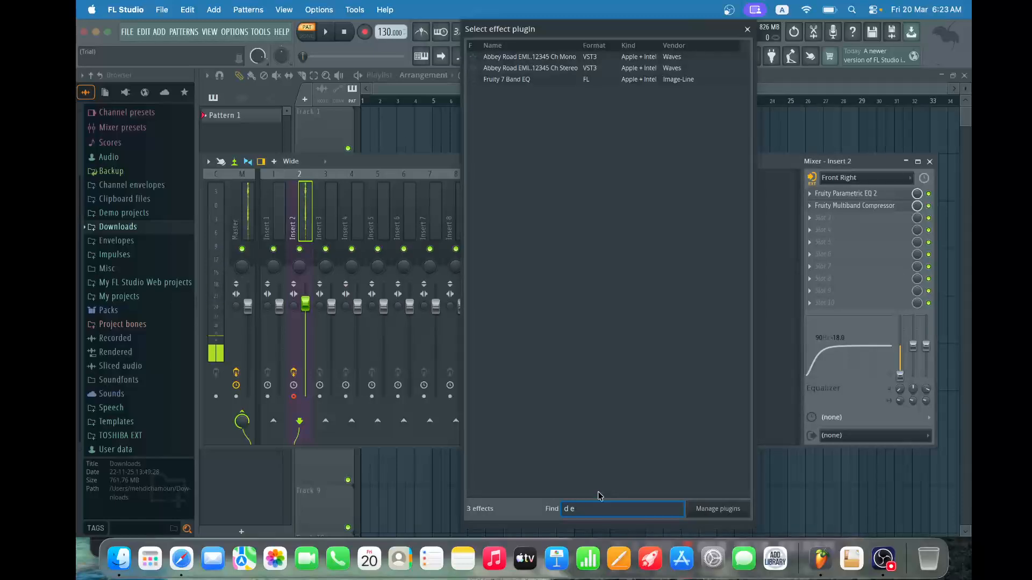
{"action": "key", "text": "BackSpace"}
{"action": "type", "text": "e-"}
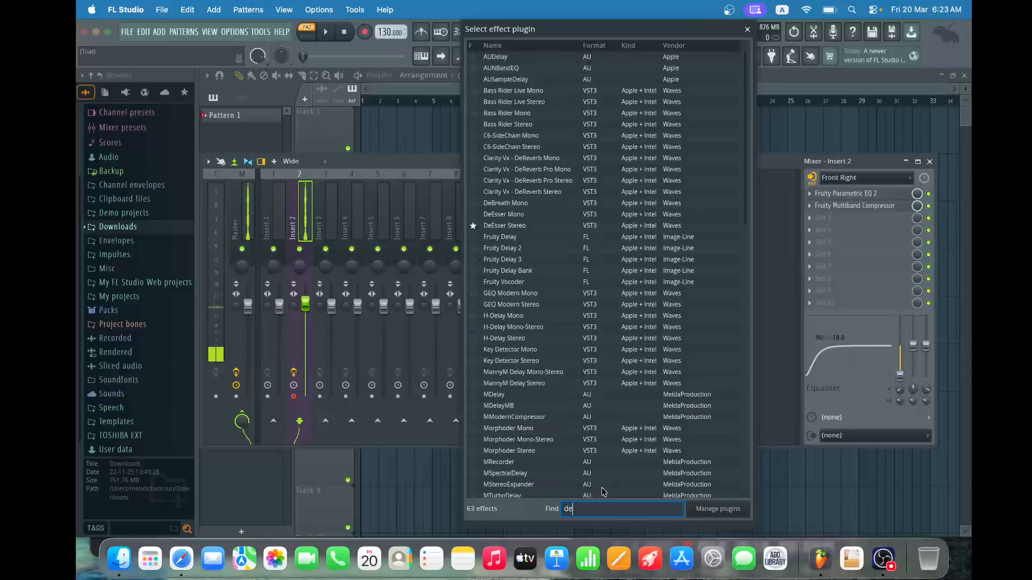
{"action": "key", "text": "BackSpace"}
{"action": "key", "text": "BackSpace"}
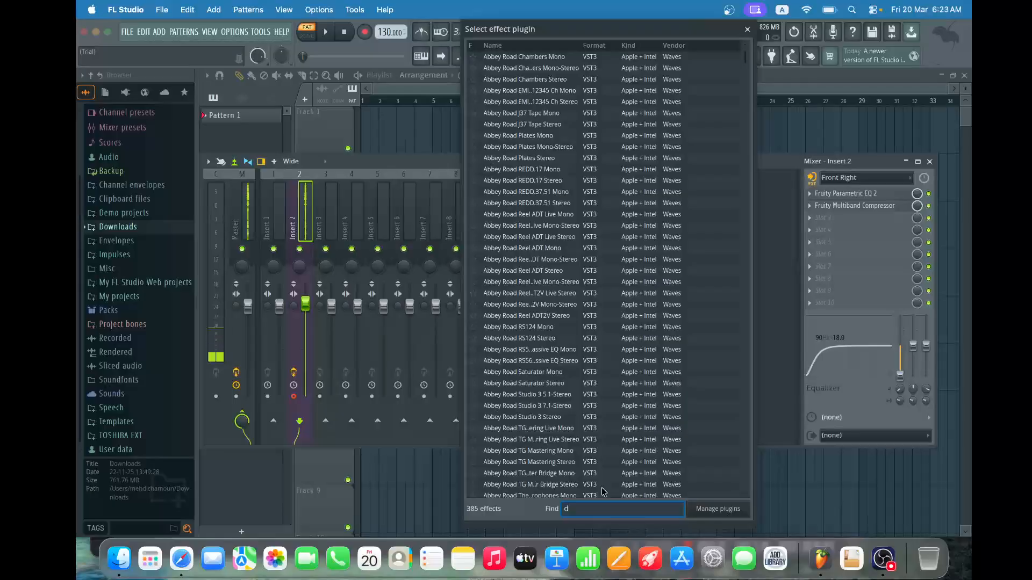
{"action": "type", "text": "-"}
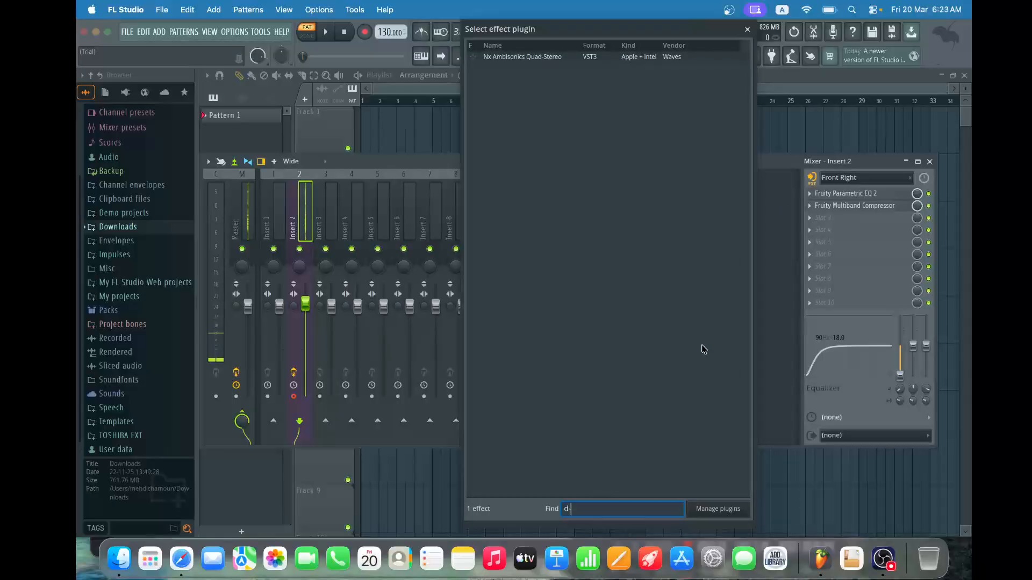
{"action": "key", "text": "Escape"}
{"action": "left_click", "coordinate": [832, 218]}
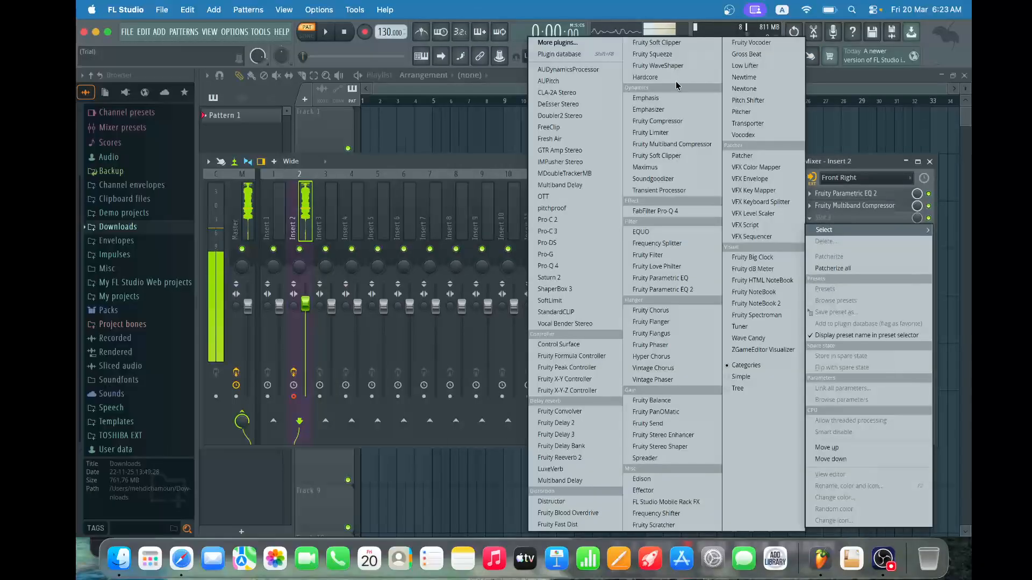
{"action": "left_click", "coordinate": [560, 44]}
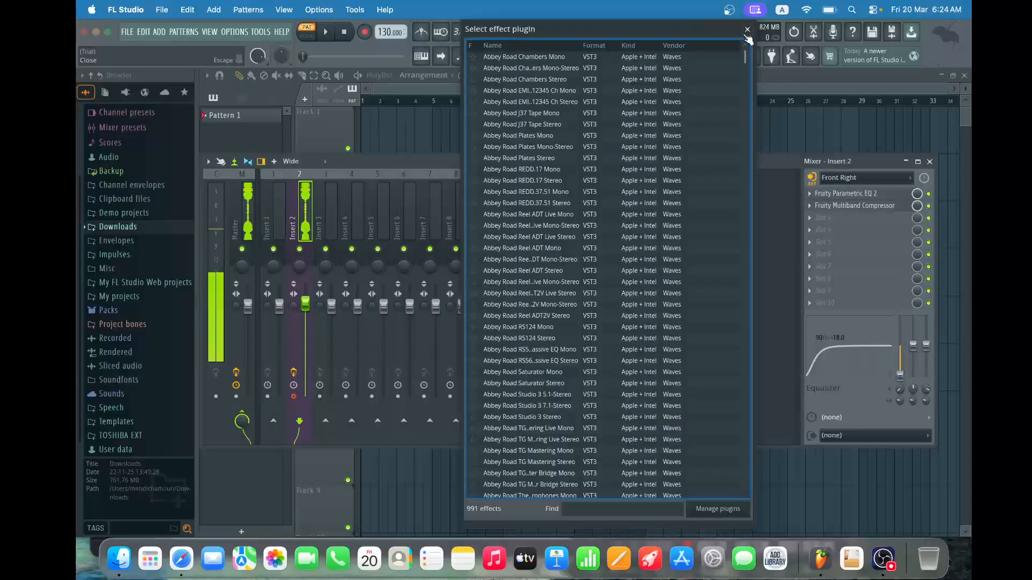
{"action": "key", "text": "Escape"}
Load Fruity Limiter into the third slot of Insert 2 and move its window clear of the mixer's edge
{"action": "left_click", "coordinate": [843, 217]}
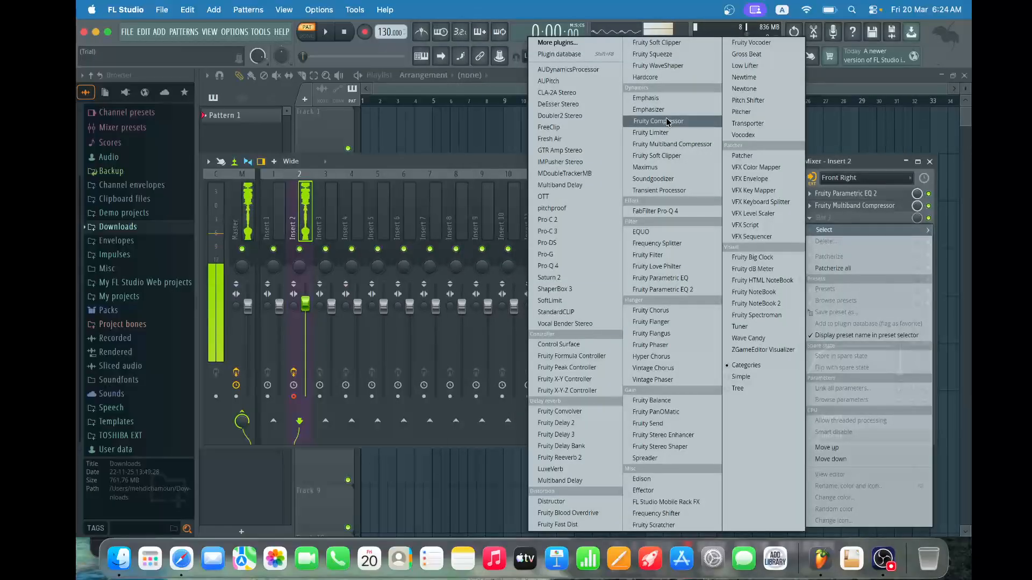
{"action": "left_click", "coordinate": [651, 133]}
{"action": "left_click", "coordinate": [314, 279]}
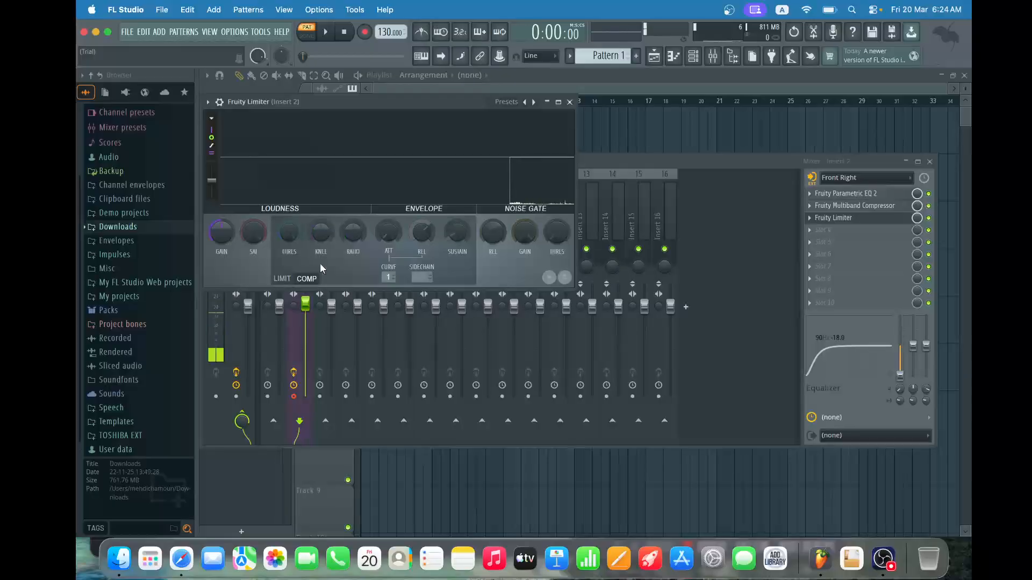
{"action": "left_click_drag", "start_coordinate": [441, 102], "coordinate": [517, 138]}
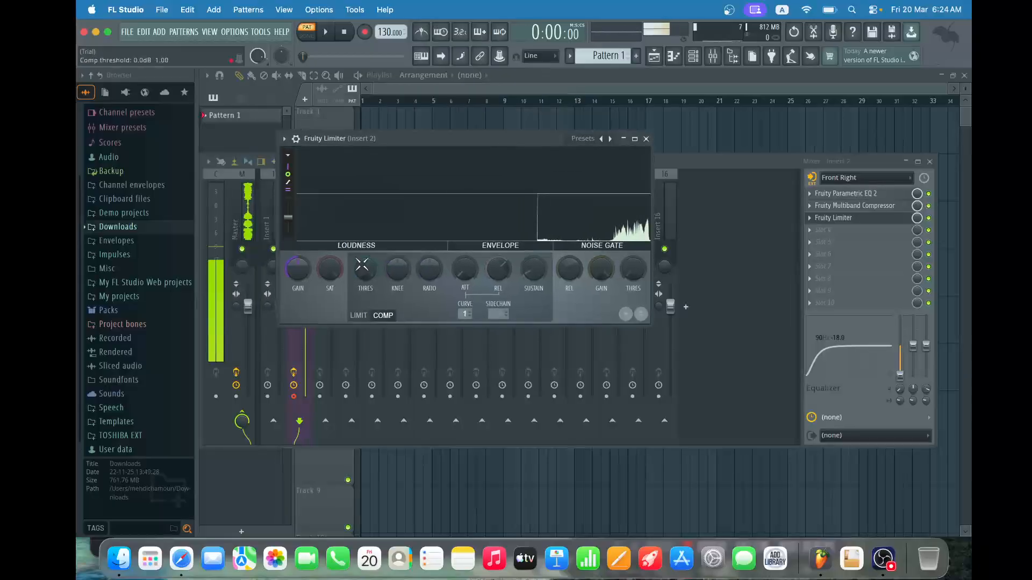
Keep Fruity Limiter in limit mode and set its noise gate to about -8.6 dB gain and -26.1 dB threshold
{"action": "left_click", "coordinate": [366, 314]}
{"action": "left_click_drag", "start_coordinate": [628, 281], "coordinate": [652, 271]}
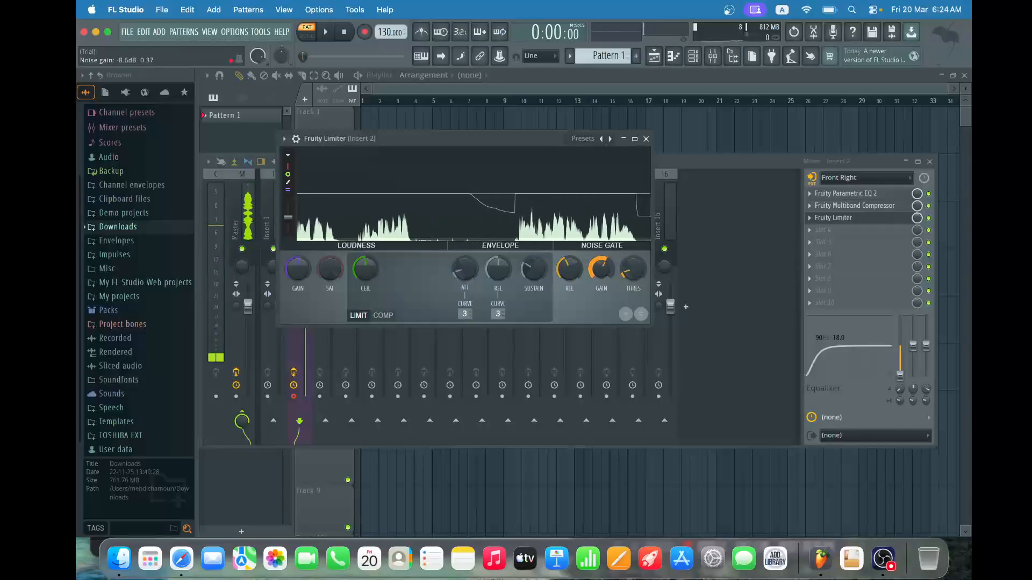
{"action": "left_click", "coordinate": [646, 139]}
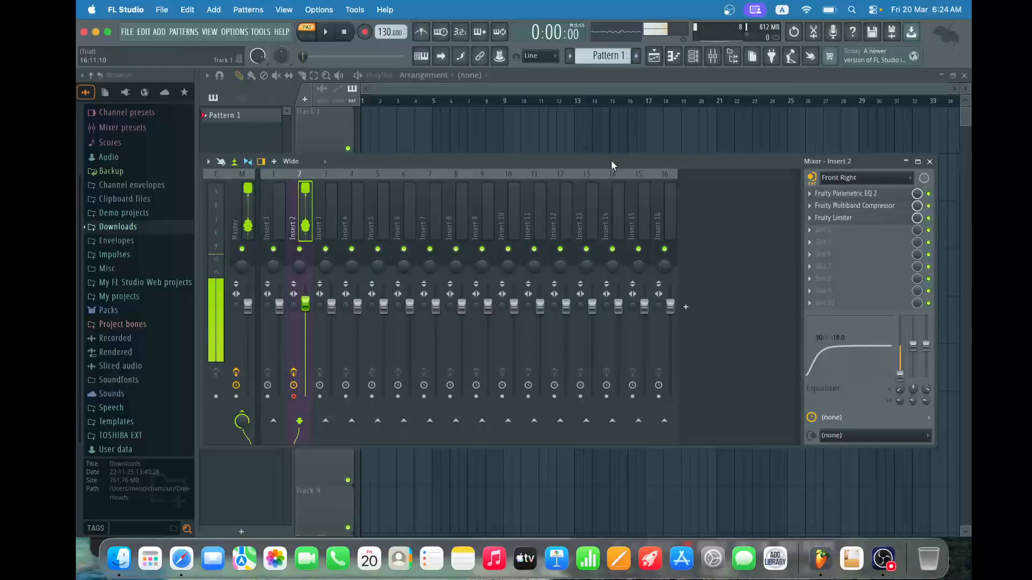
{"action": "left_click", "coordinate": [817, 218]}
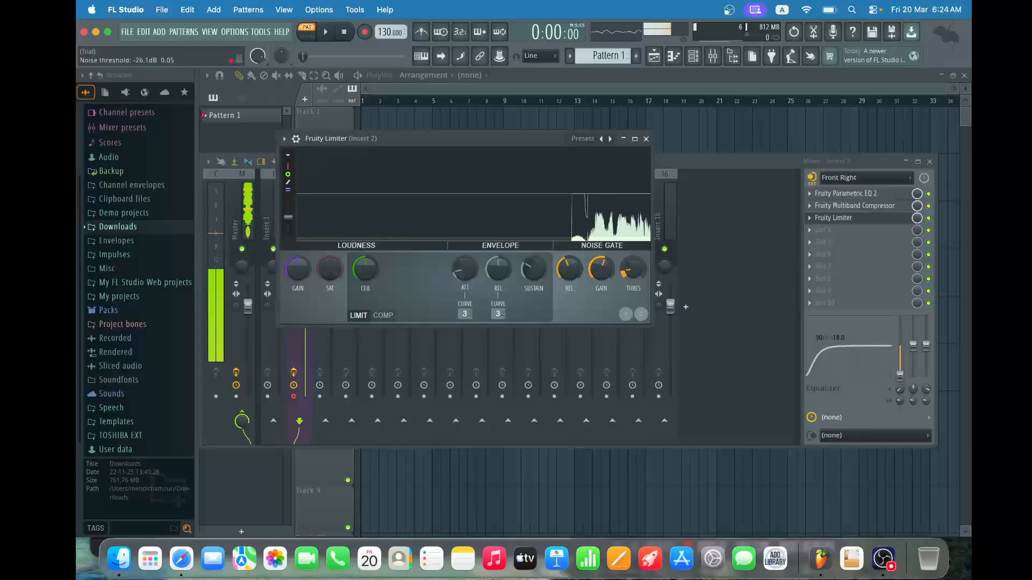
{"action": "left_click", "coordinate": [646, 139]}
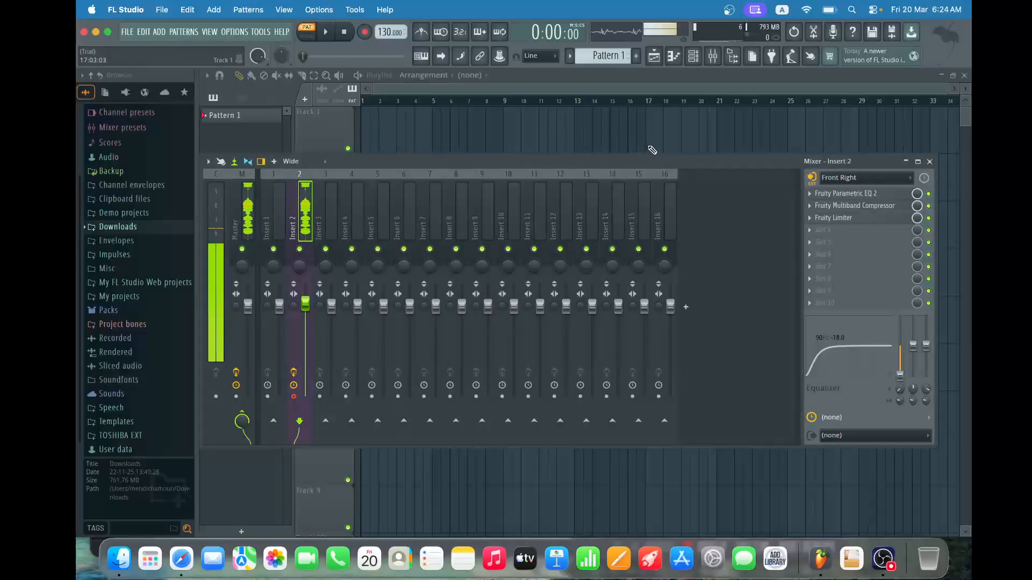
Load a second Fruity Parametric EQ 2 into slot 4 of Insert 2, lift band 1 slightly, and gently dip bands 2 to 7
{"action": "left_click", "coordinate": [853, 237]}
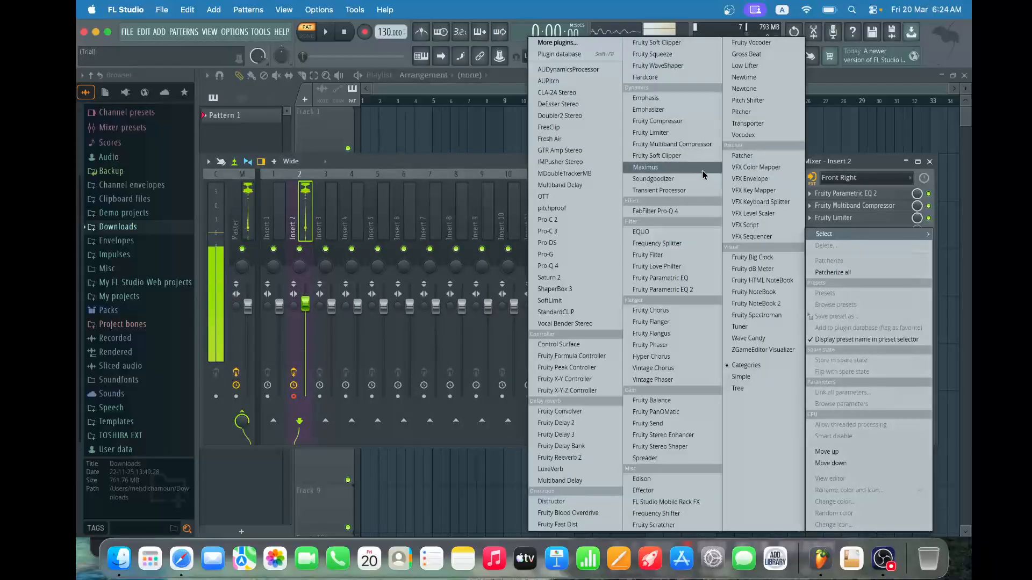
{"action": "left_click", "coordinate": [678, 291]}
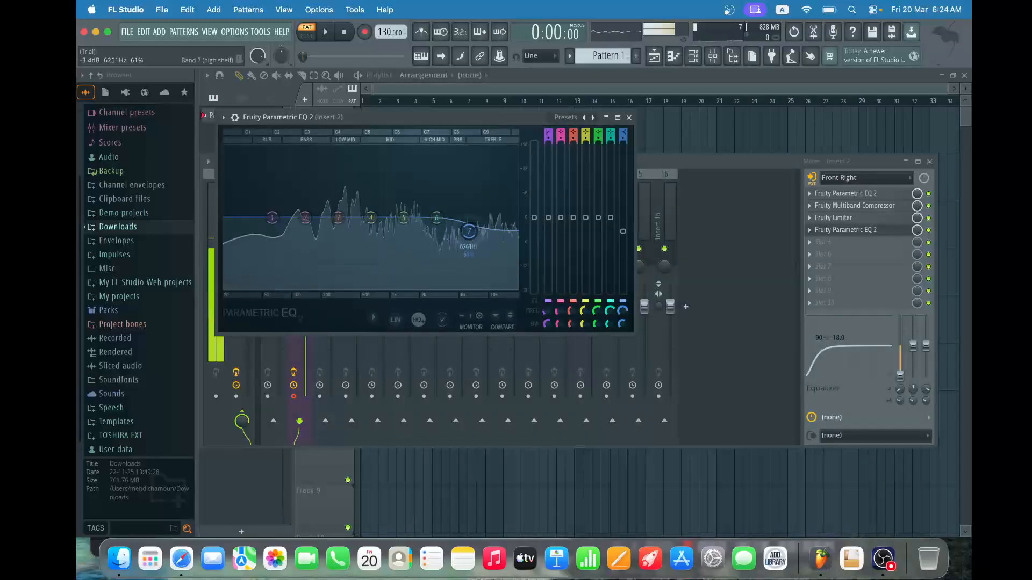
{"action": "left_click_drag", "start_coordinate": [469, 231], "coordinate": [471, 227]}
{"action": "left_click_drag", "start_coordinate": [305, 217], "coordinate": [339, 223]}
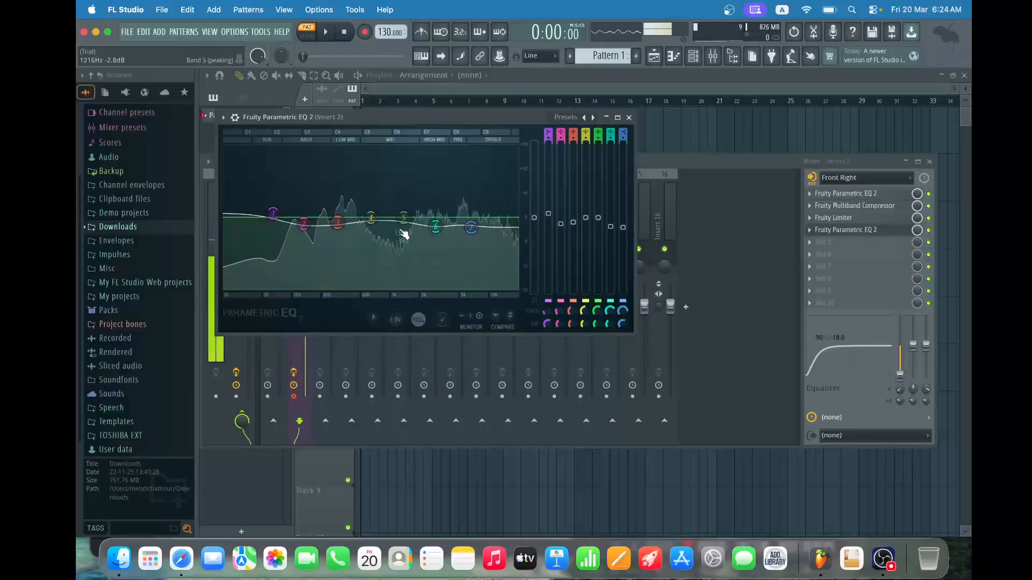
{"action": "left_click_drag", "start_coordinate": [403, 219], "coordinate": [371, 223]}
{"action": "left_click_drag", "start_coordinate": [472, 227], "coordinate": [472, 223]}
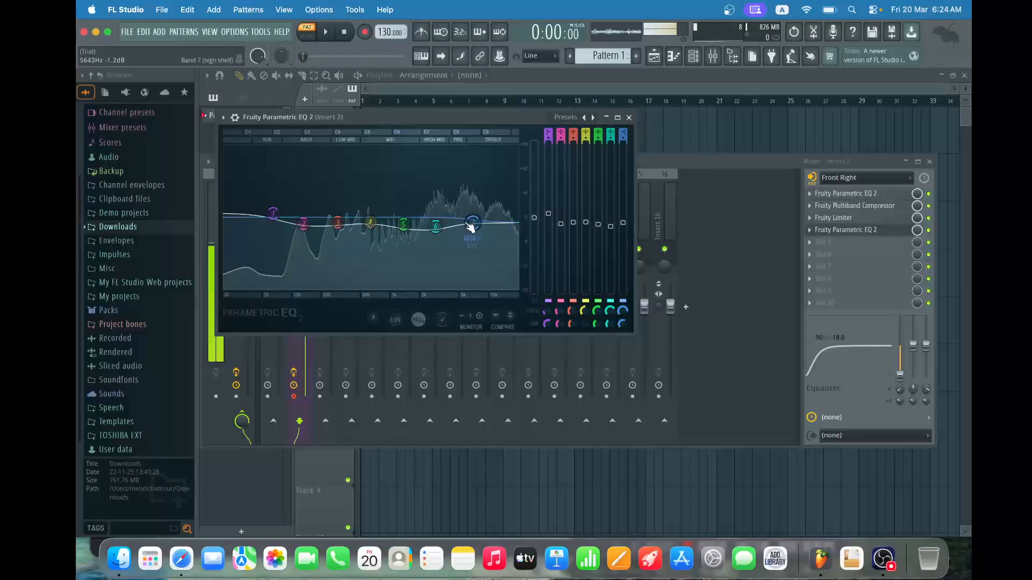
{"action": "left_click", "coordinate": [629, 117]}
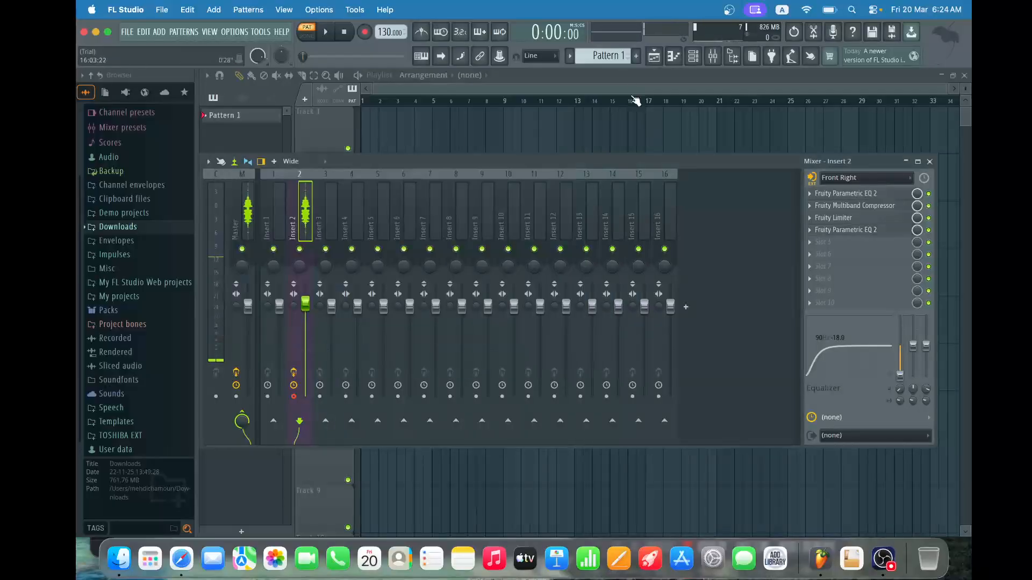
Place the mc-blow the junt 145 bpm beat from the Downloads folder at the start of playlist Track 1
{"action": "key", "text": "F9"}
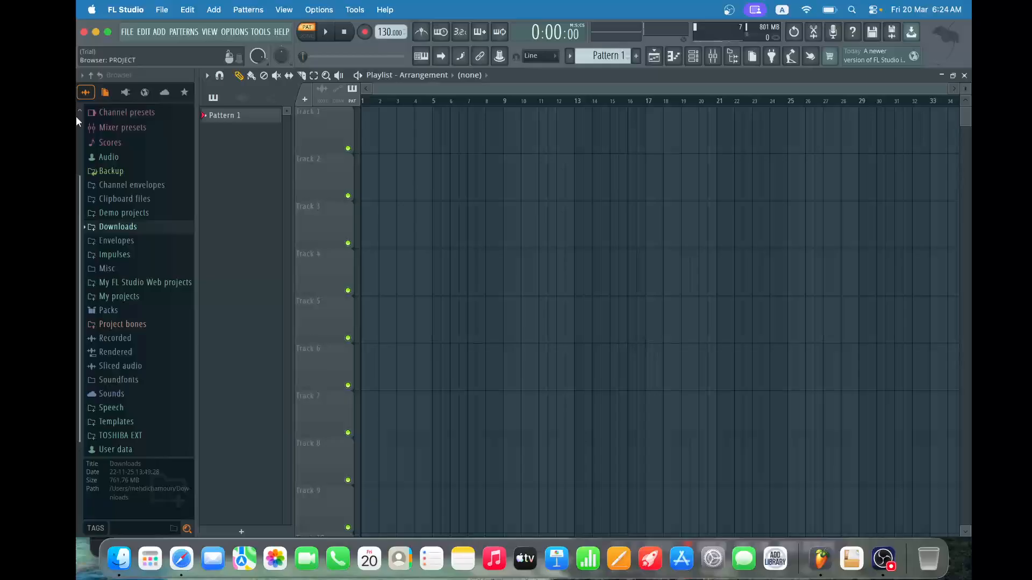
{"action": "left_click", "coordinate": [132, 231]}
{"action": "scroll", "coordinate": [113, 252], "scroll_direction": "down", "scroll_amount": 5}
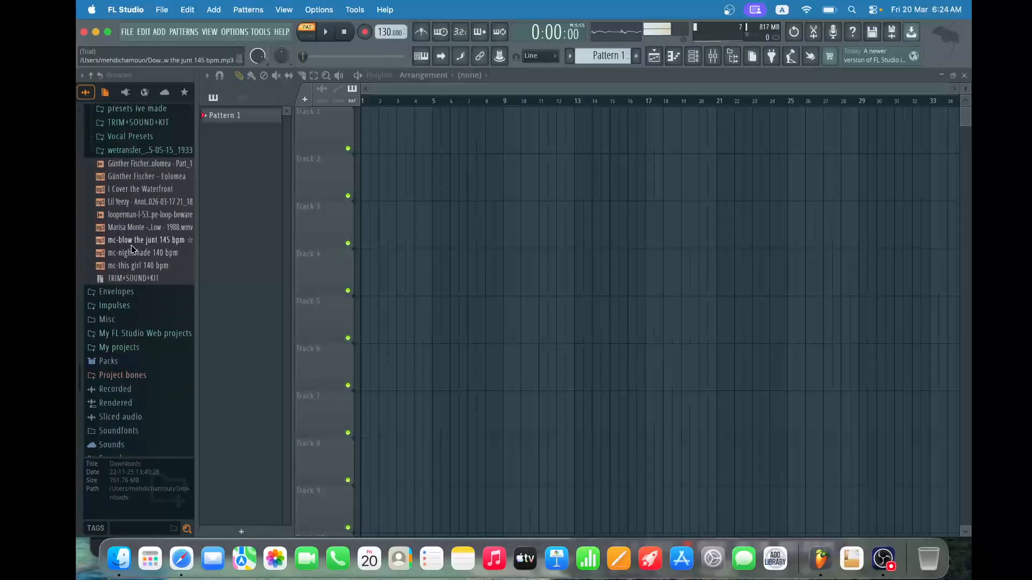
{"action": "left_click_drag", "start_coordinate": [131, 242], "coordinate": [370, 127]}
Set the project tempo to 145 BPM to match the beat
{"action": "right_click", "coordinate": [391, 33]}
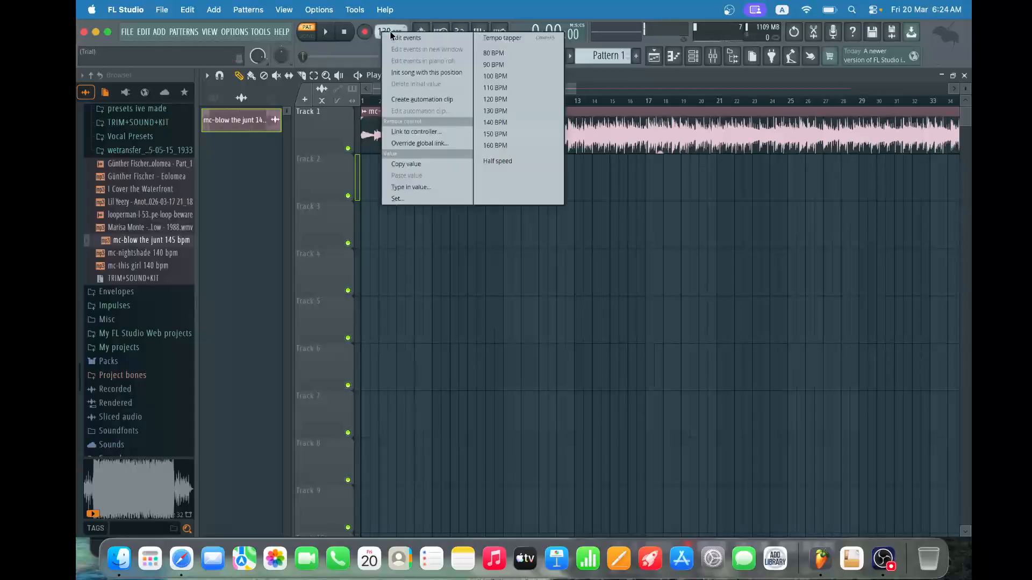
{"action": "left_click", "coordinate": [515, 123]}
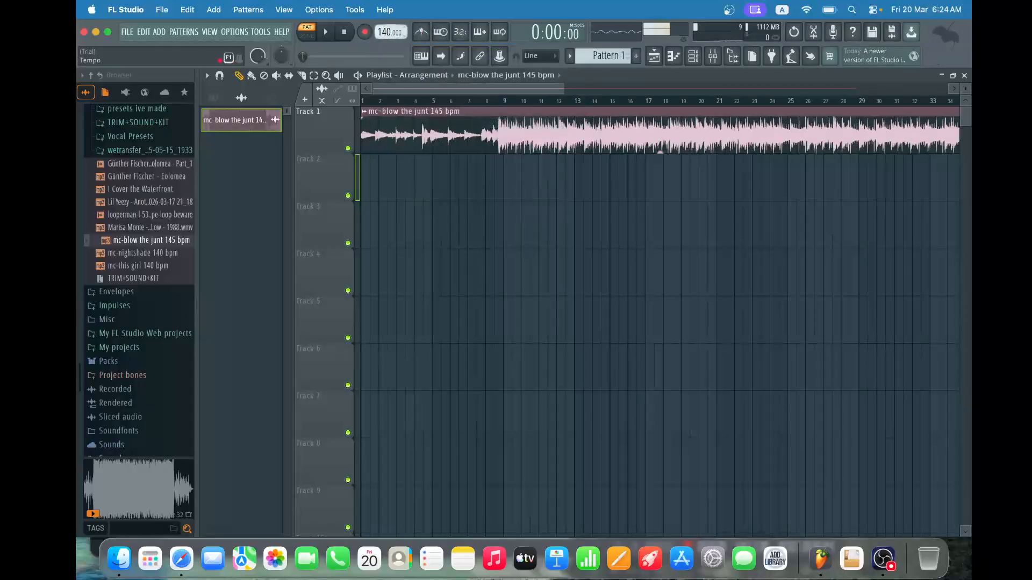
{"action": "left_click_drag", "start_coordinate": [384, 33], "coordinate": [383, 23]}
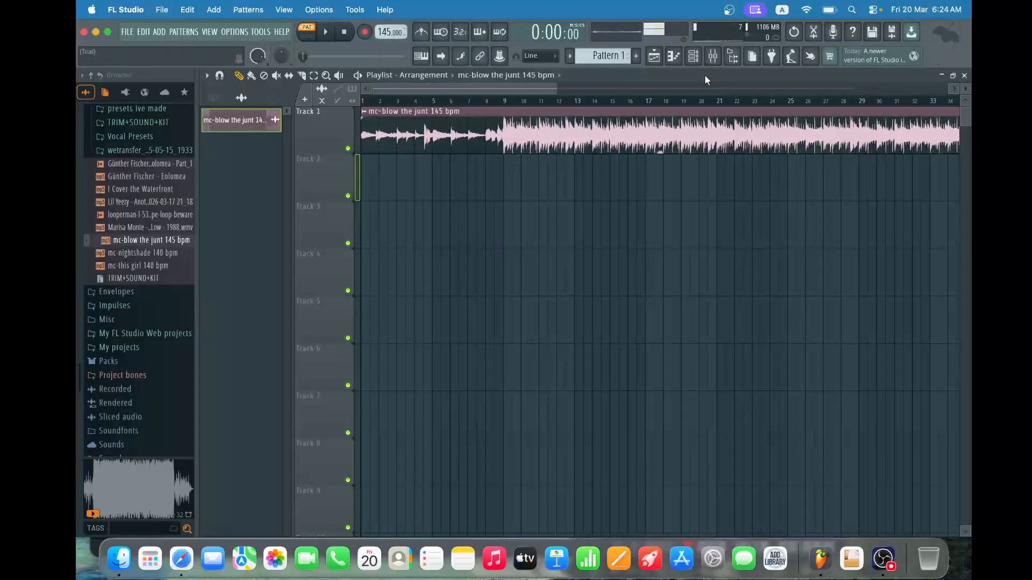
Check the beat clip's mixer track, and set the recording source of Insert 2 to Post track
{"action": "left_click", "coordinate": [714, 56]}
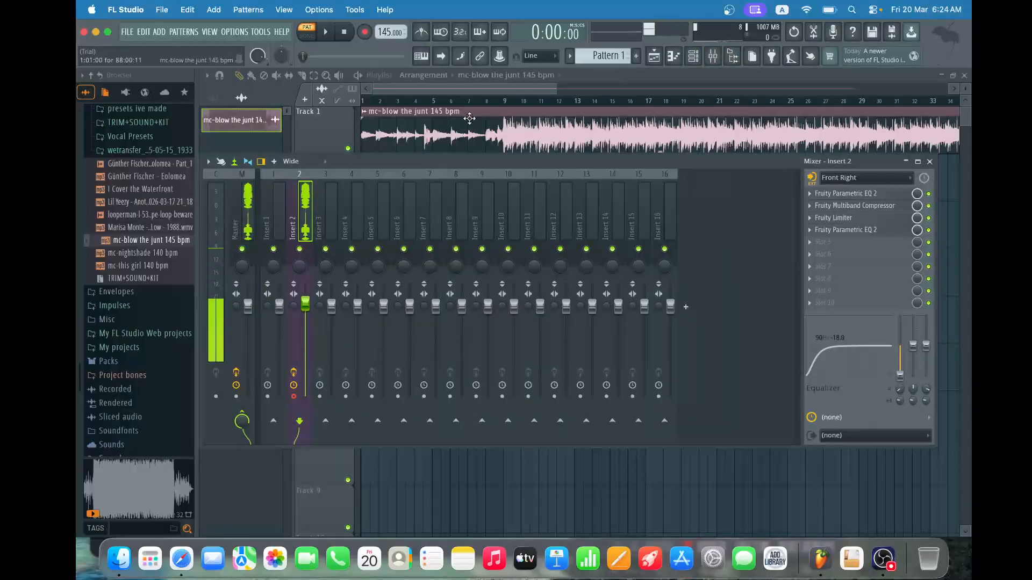
{"action": "double_click", "coordinate": [715, 124]}
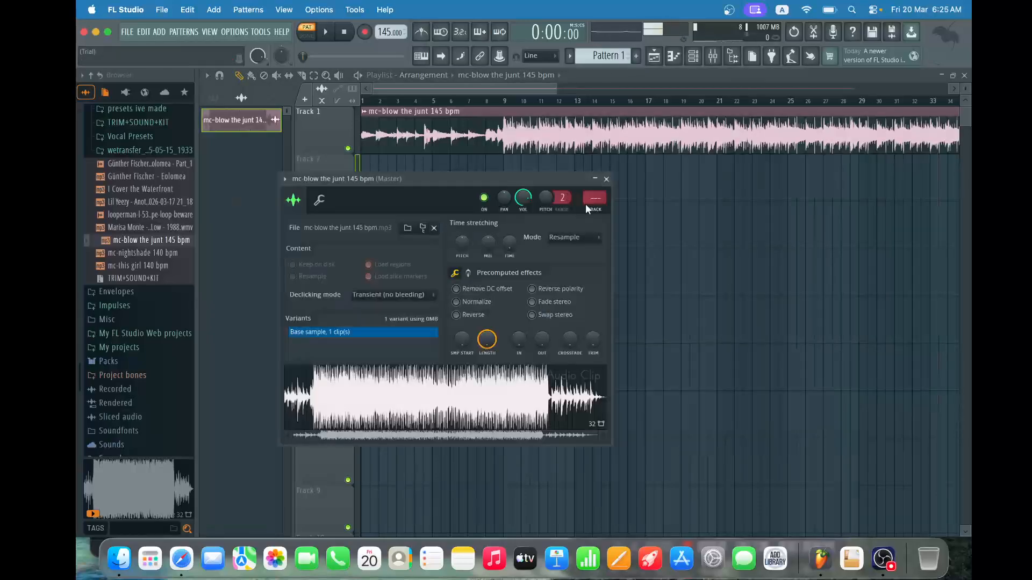
{"action": "double_click", "coordinate": [595, 198]}
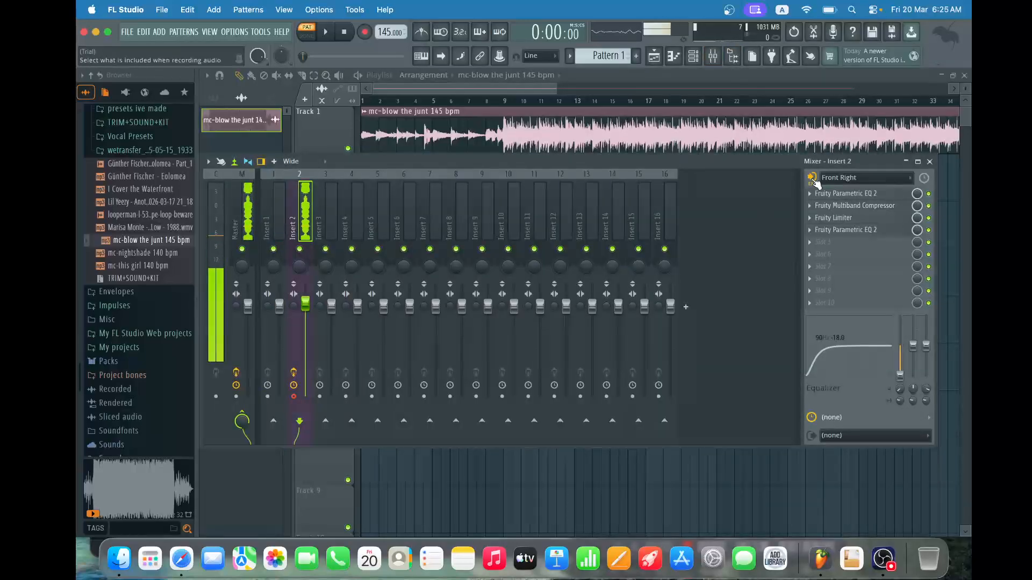
{"action": "left_click", "coordinate": [813, 180]}
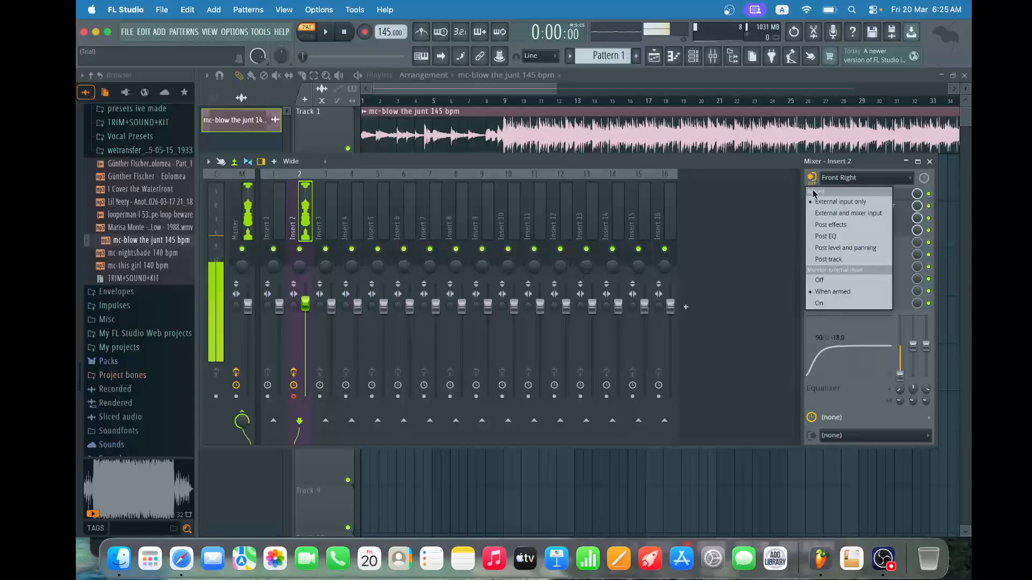
{"action": "left_click", "coordinate": [841, 260]}
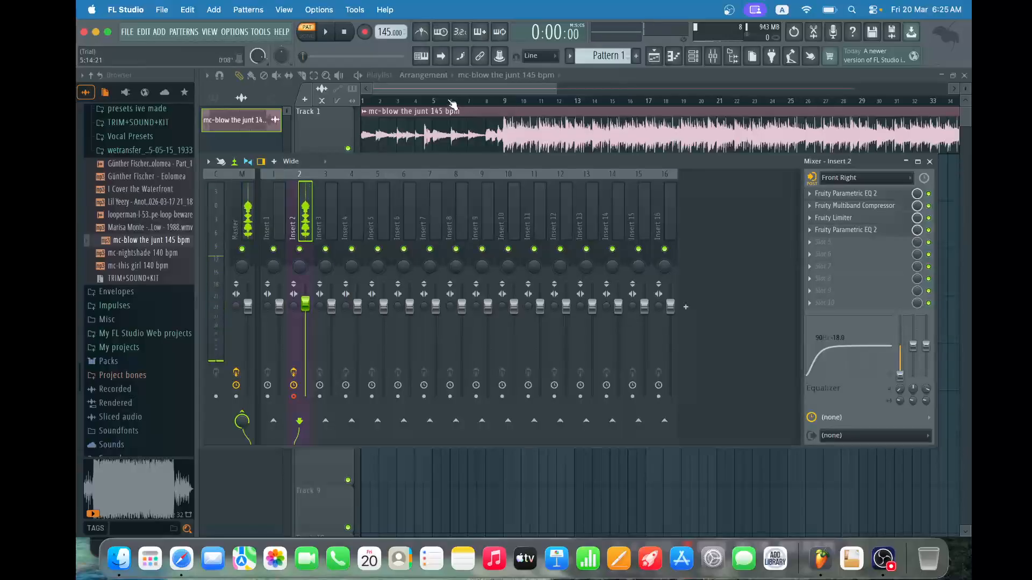
Move the playhead to about bar 7 and select the empty mixer Insert 3
{"action": "left_click", "coordinate": [487, 101]}
{"action": "left_click", "coordinate": [470, 101]}
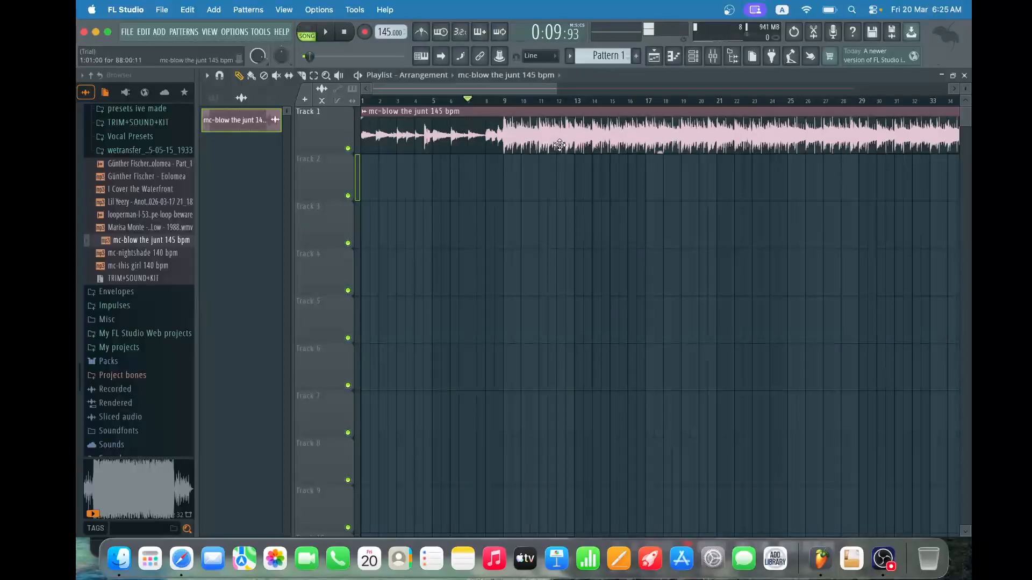
{"action": "left_click", "coordinate": [713, 55]}
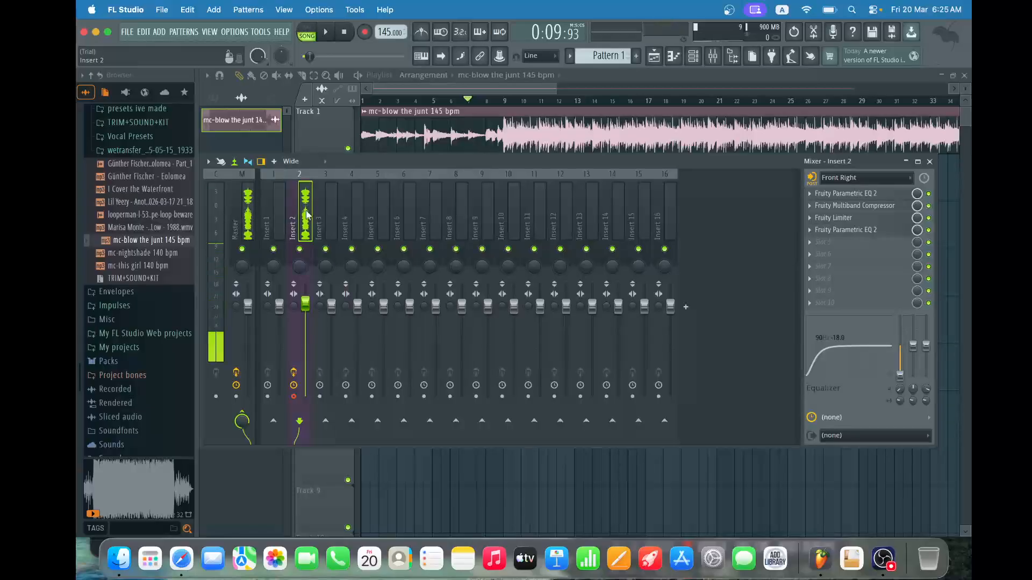
{"action": "left_click", "coordinate": [326, 204]}
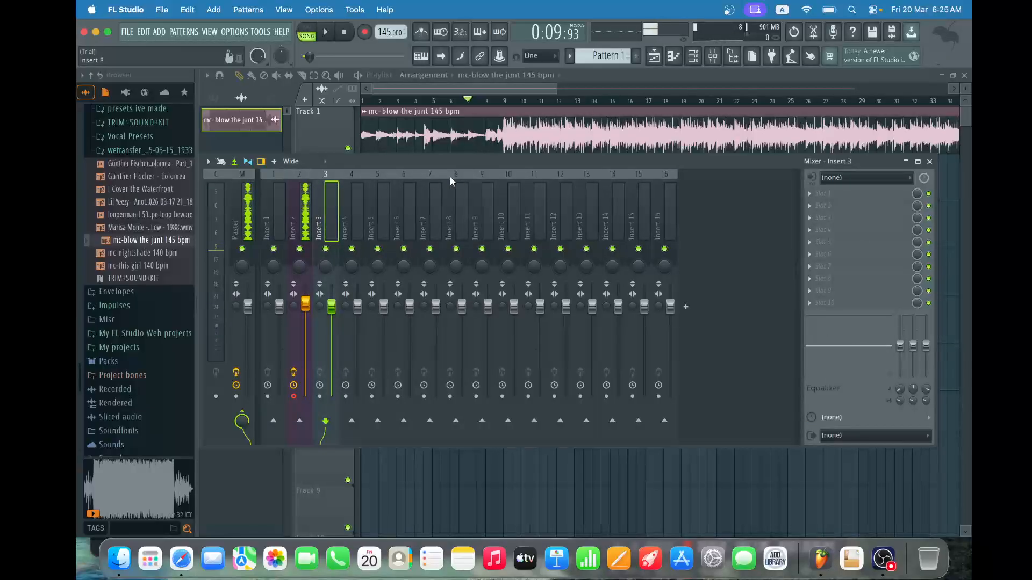
{"action": "left_click", "coordinate": [504, 89]}
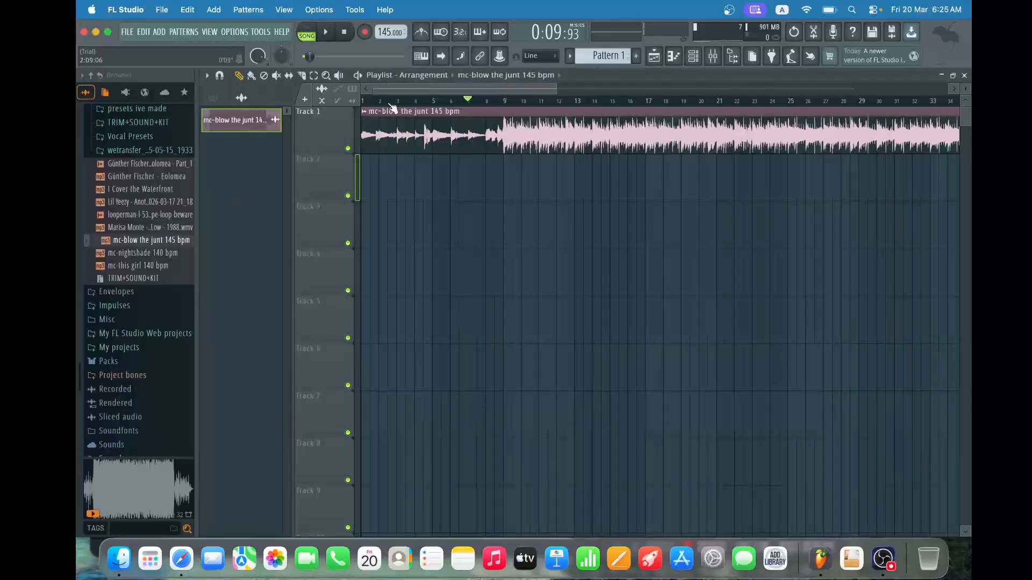
Record a short vocal test from about bar 8 to bar 12 through Insert 2 onto playlist Track 2
{"action": "left_click", "coordinate": [365, 32]}
{"action": "mouse_move", "coordinate": [479, 101]}
{"action": "left_mouse_down"}
{"action": "mouse_move", "coordinate": [445, 100]}
{"action": "mouse_move", "coordinate": [483, 100]}
{"action": "left_mouse_up"}
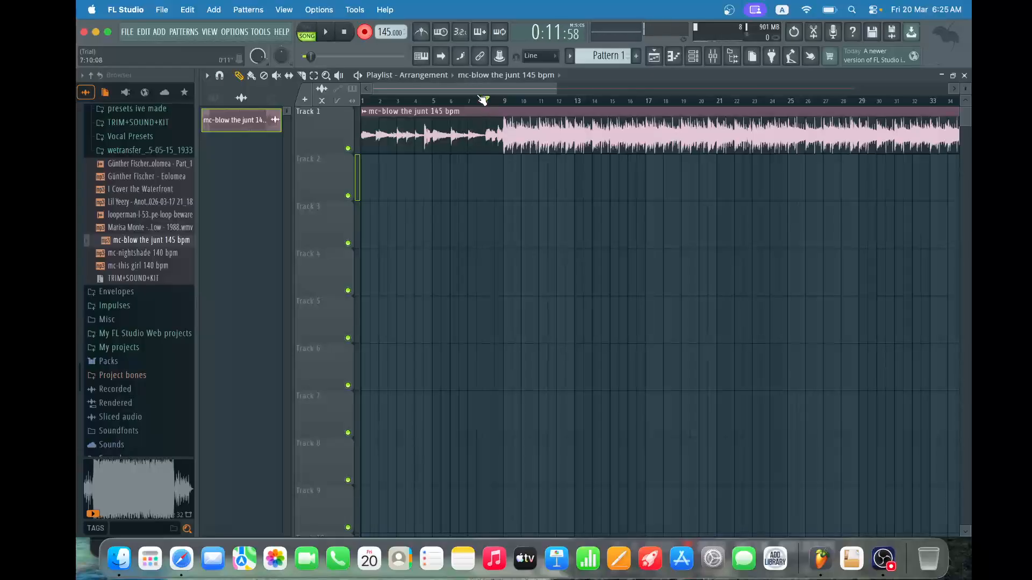
{"action": "double_click", "coordinate": [450, 123]}
{"action": "key", "text": "Escape"}
{"action": "left_click", "coordinate": [329, 36]}
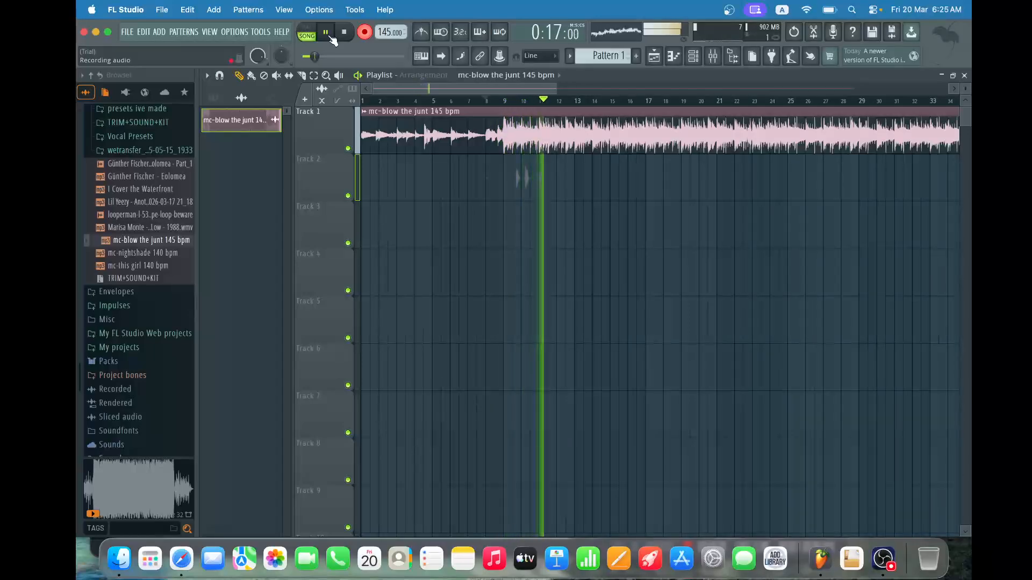
{"action": "left_click", "coordinate": [345, 36]}
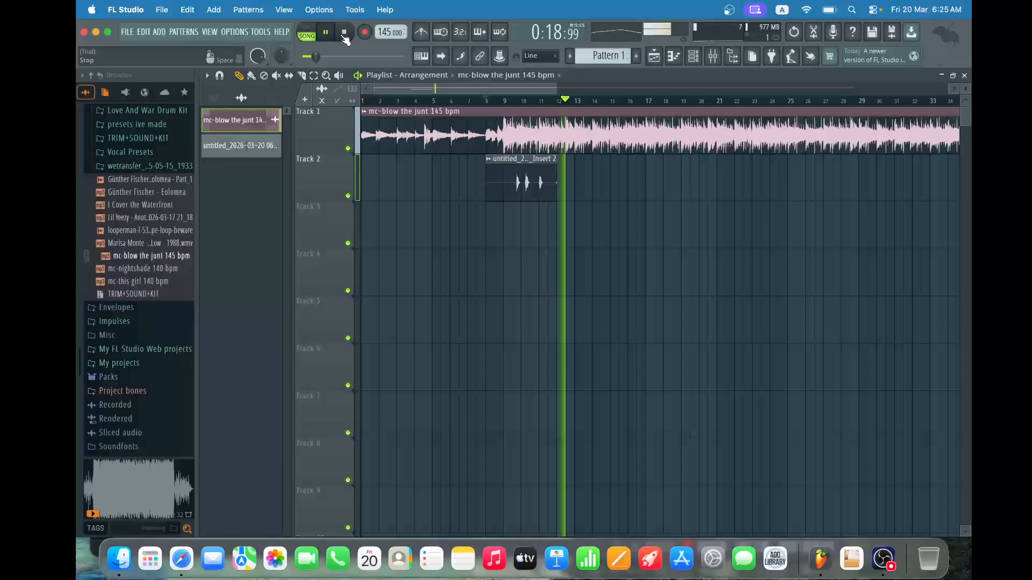
{"action": "left_click", "coordinate": [347, 33]}
Audition the beat from around bars 17, 20 and 25 to find a spot for the vocal take
{"action": "scroll", "coordinate": [492, 92], "scroll_direction": "right", "scroll_amount": 5}
{"action": "left_click", "coordinate": [552, 103]}
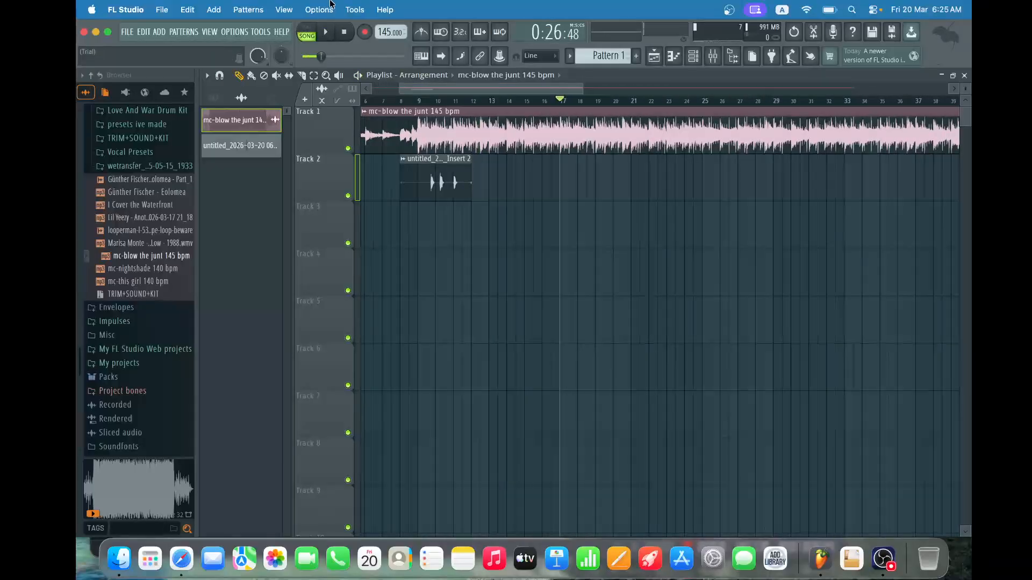
{"action": "key", "text": "space"}
{"action": "left_click", "coordinate": [502, 102]}
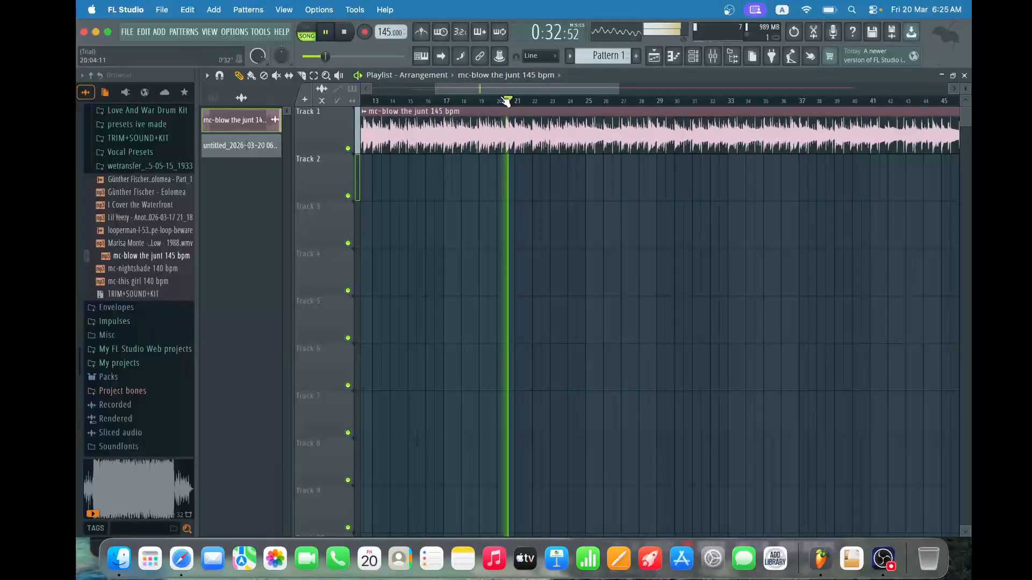
{"action": "left_click", "coordinate": [586, 103]}
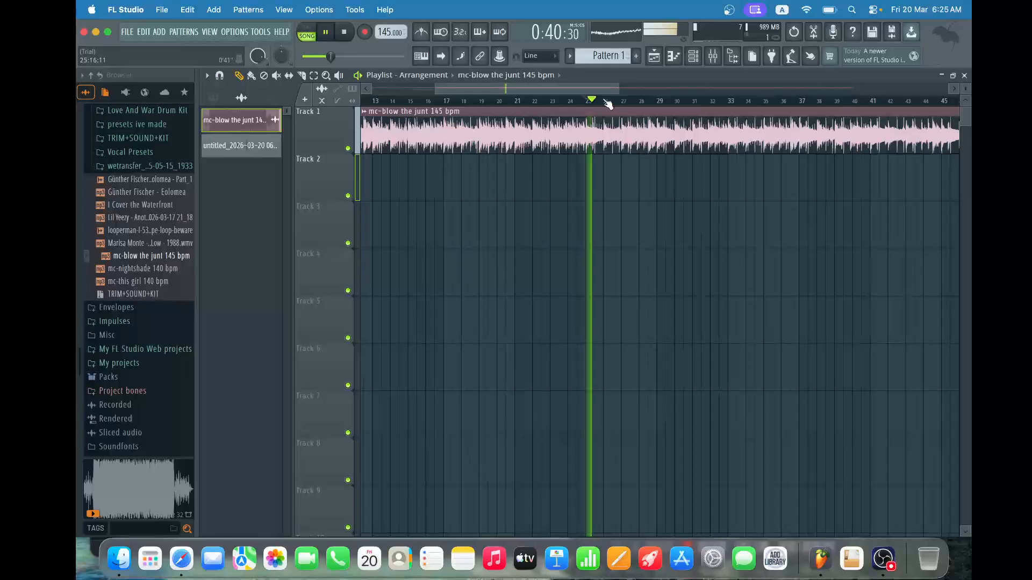
Record a vocal take over the beat onto Track 2 from bar 24 to about bar 33
{"action": "left_click", "coordinate": [556, 102]}
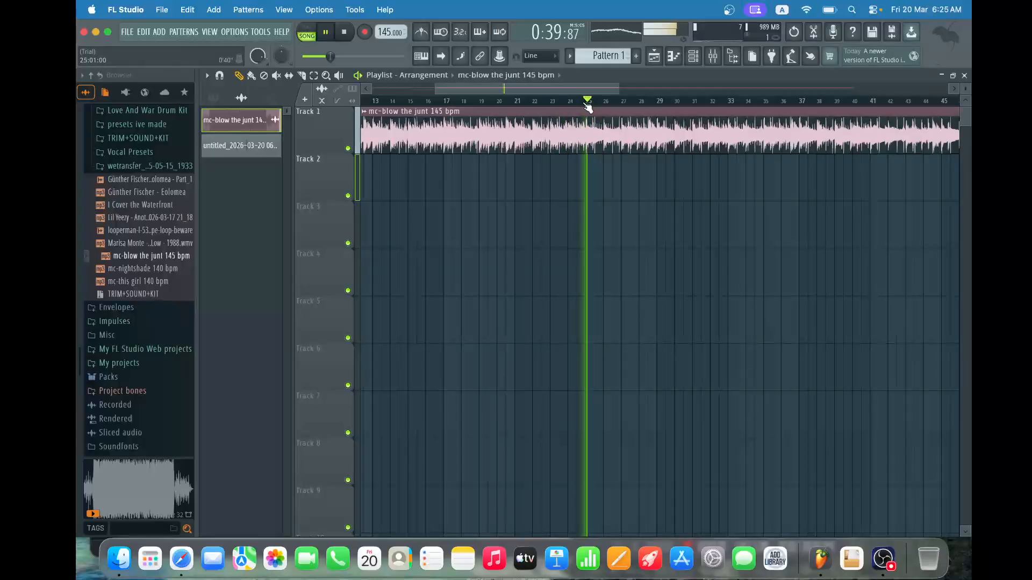
{"action": "key", "text": "space"}
{"action": "key", "text": "space"}
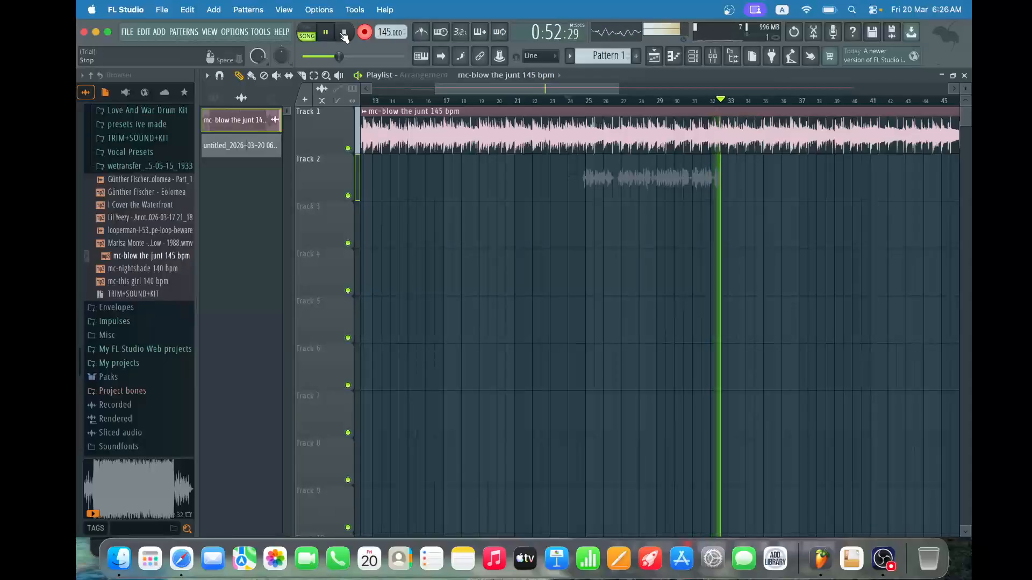
{"action": "left_click", "coordinate": [343, 33]}
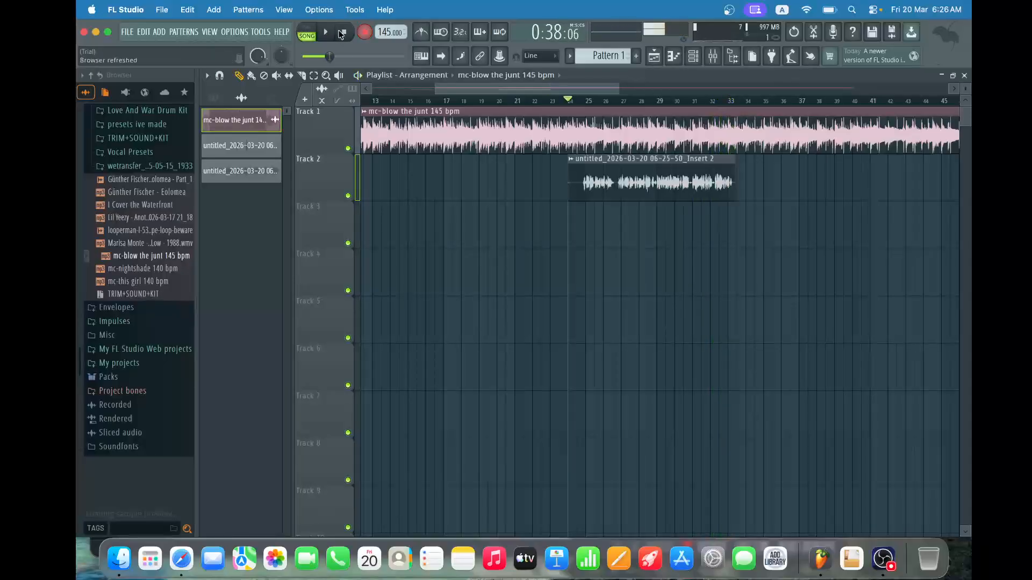
Inspect the channel settings and mixer track assignment of the newly recorded vocal clip on Track 2
{"action": "left_click", "coordinate": [585, 102]}
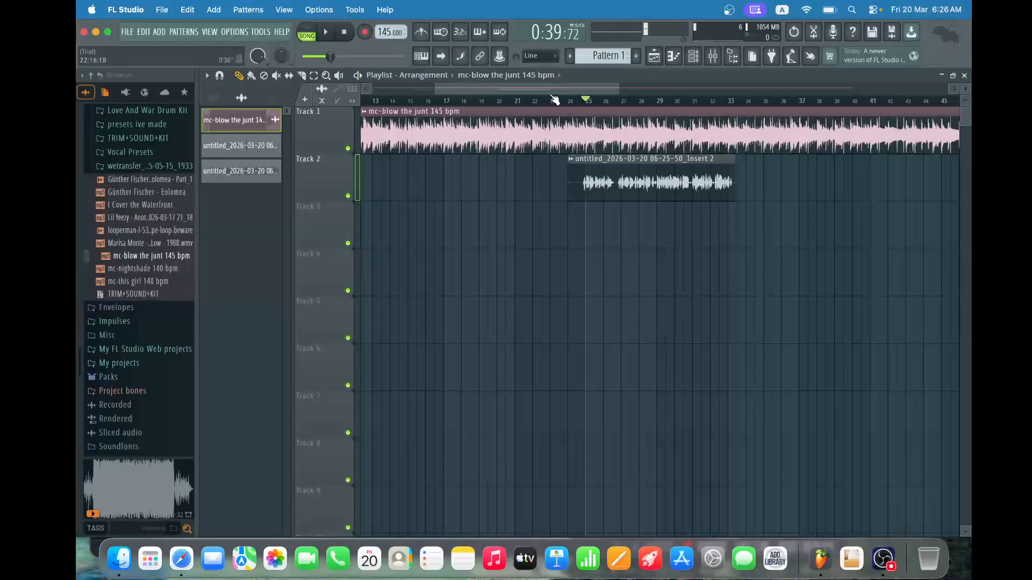
{"action": "scroll", "coordinate": [554, 100], "scroll_direction": "right", "scroll_amount": 7}
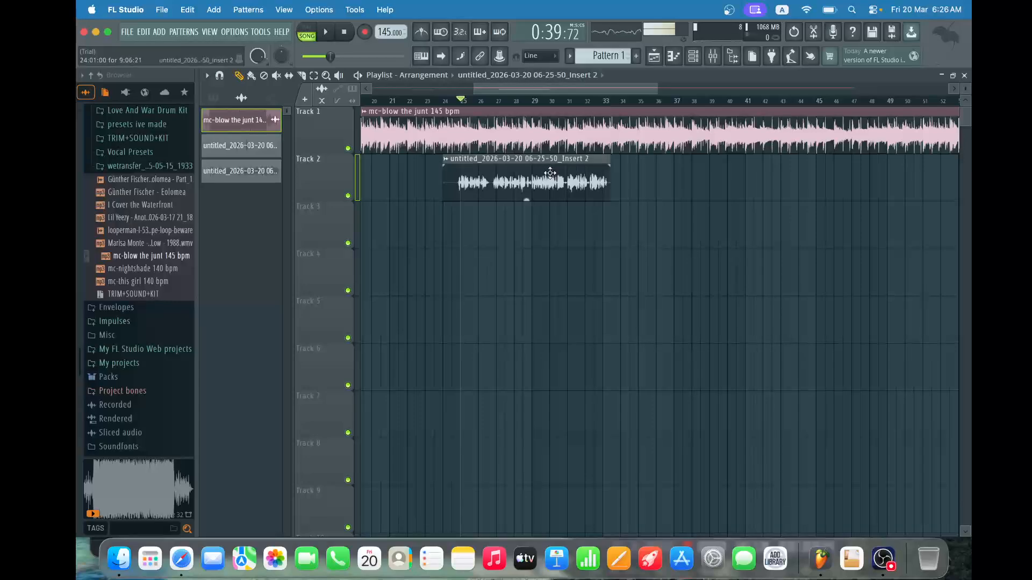
{"action": "double_click", "coordinate": [549, 173]}
{"action": "left_click", "coordinate": [637, 210]}
{"action": "double_click", "coordinate": [591, 176]}
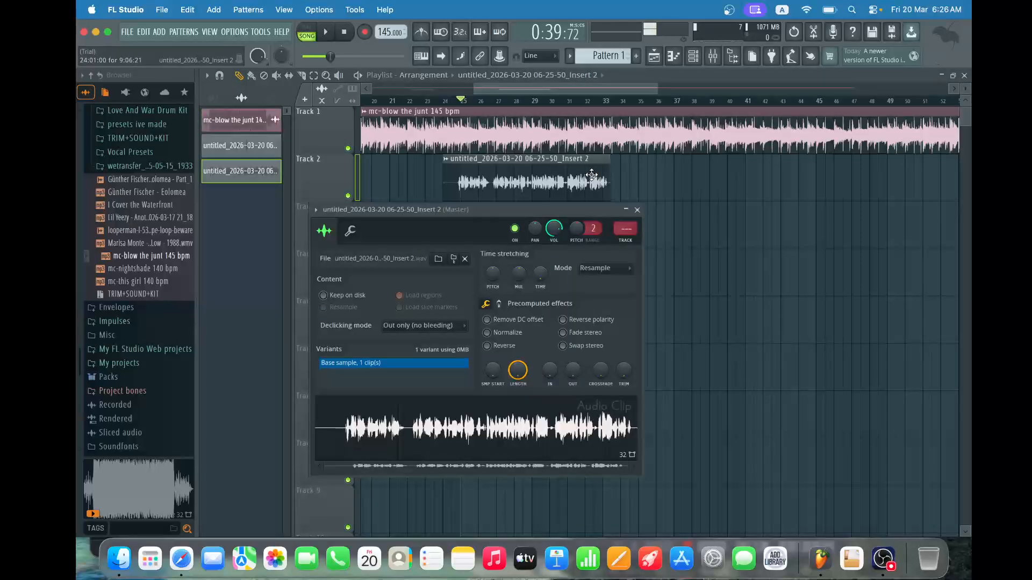
{"action": "right_click", "coordinate": [658, 242]}
{"action": "double_click", "coordinate": [560, 172]}
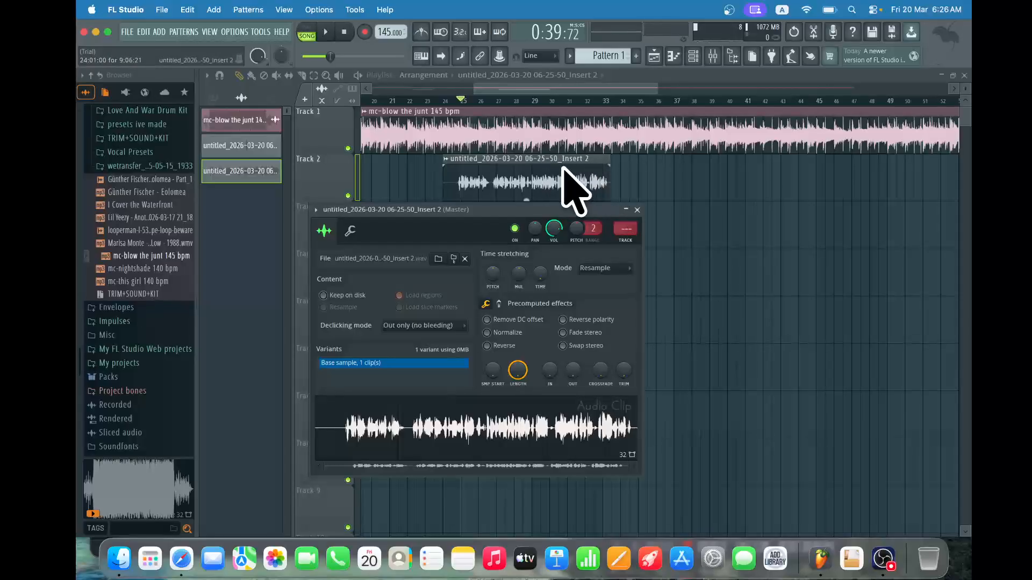
{"action": "right_click", "coordinate": [684, 235]}
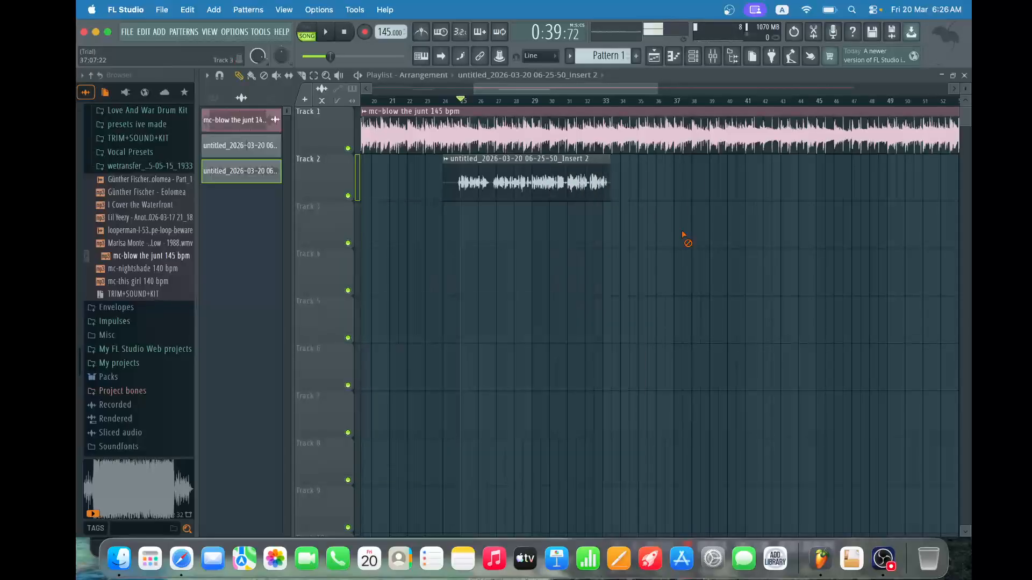
Route the newly recorded vocal clip to mixer Insert 3 and open its channel settings
{"action": "left_click", "coordinate": [712, 57]}
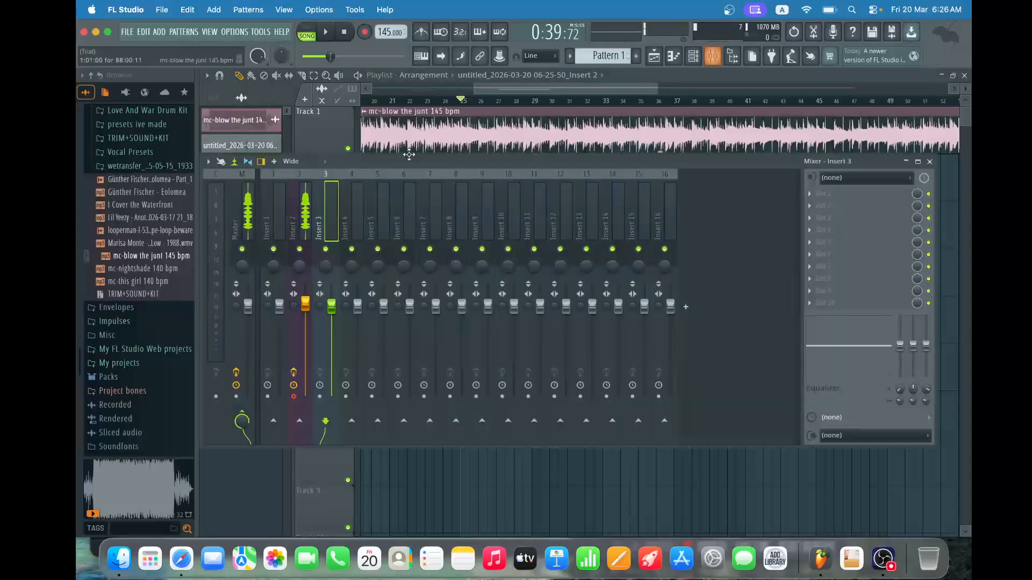
{"action": "left_click", "coordinate": [558, 90]}
{"action": "double_click", "coordinate": [578, 200]}
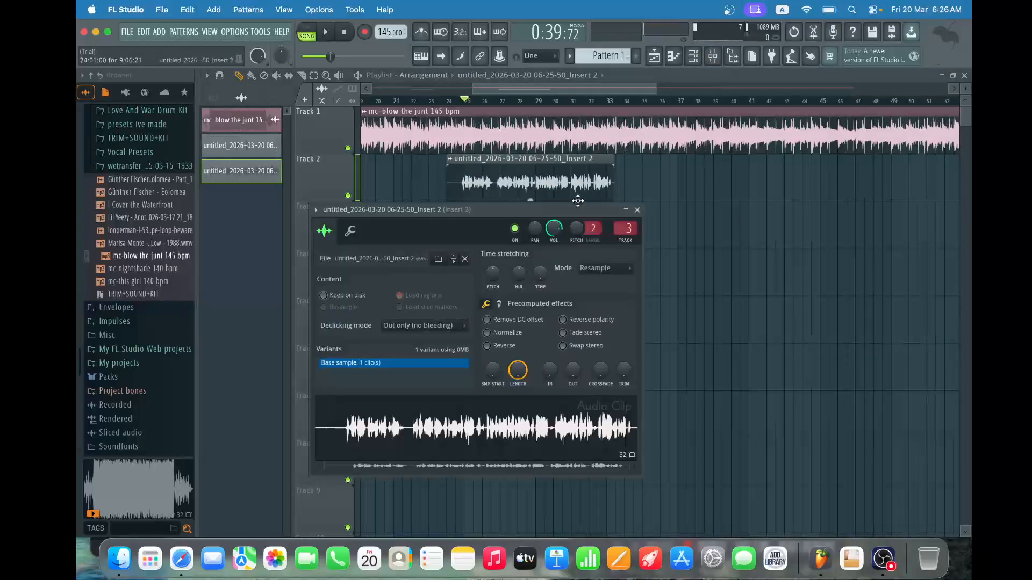
Audition the recorded vocal over the beat with its channel on Insert 2 and on Insert 3, checking the signal in the mixer
{"action": "left_click", "coordinate": [325, 32]}
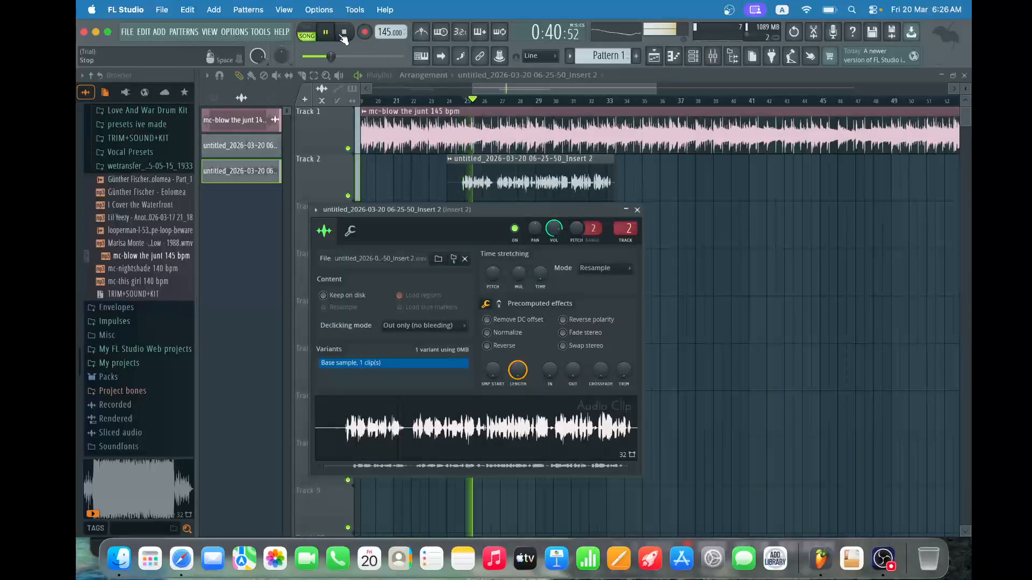
{"action": "left_click", "coordinate": [343, 33]}
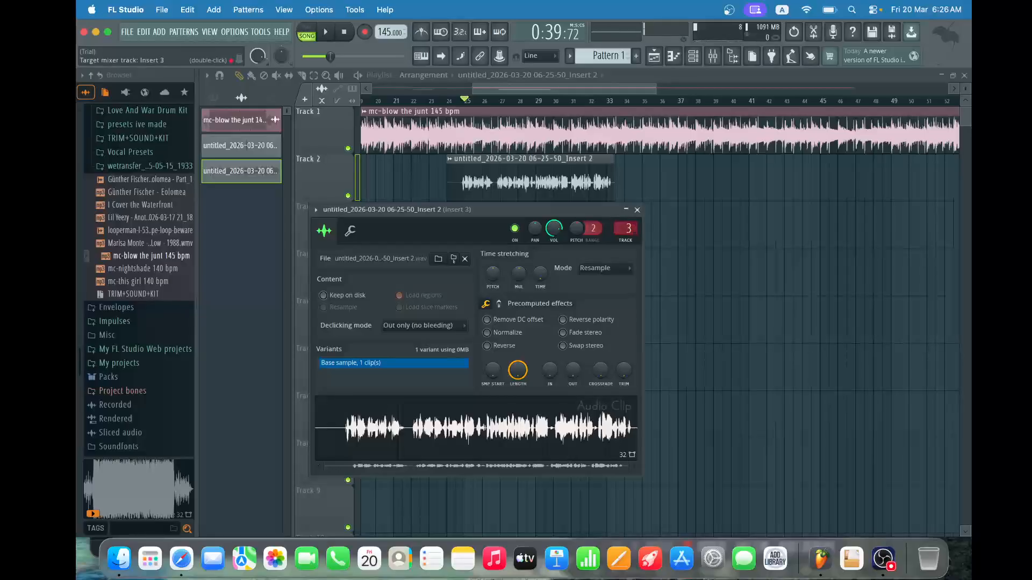
{"action": "left_click", "coordinate": [637, 210]}
{"action": "left_click", "coordinate": [325, 33]}
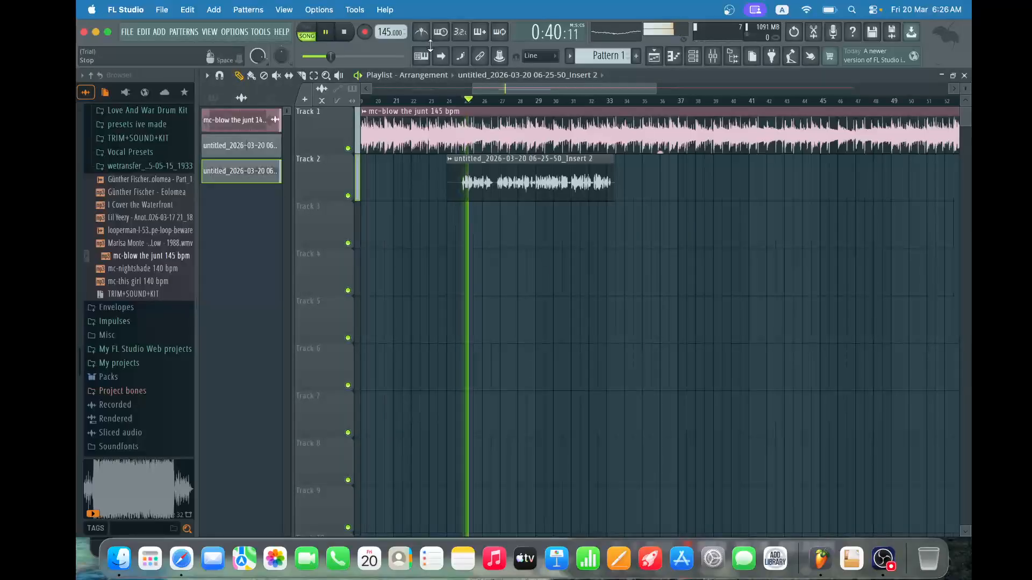
{"action": "key", "text": "F9"}
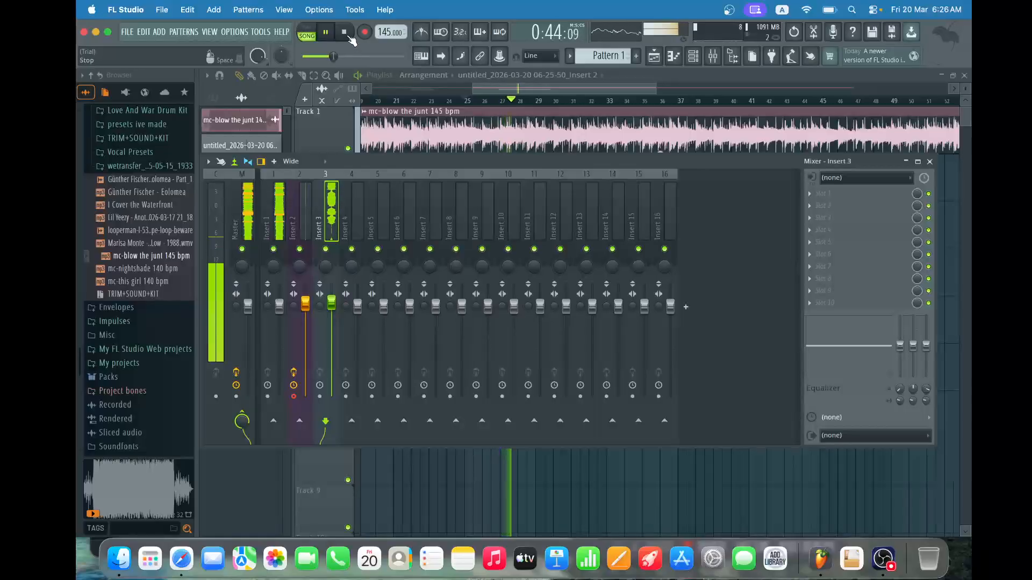
{"action": "key", "text": "space"}
Compare the effect slots of mixer Insert 2 and Insert 3
{"action": "left_click", "coordinate": [292, 196]}
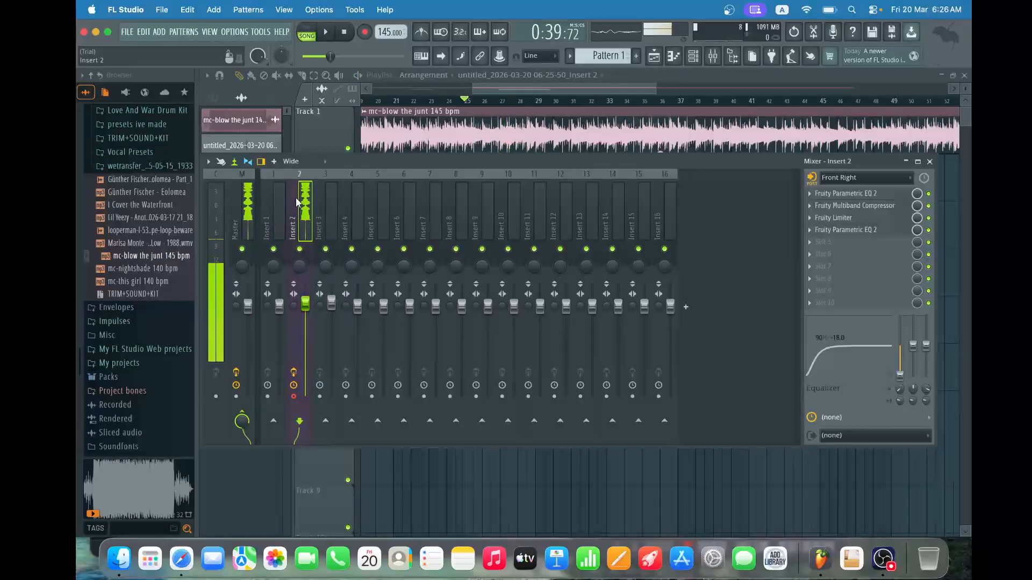
{"action": "left_click", "coordinate": [334, 204]}
{"action": "left_click", "coordinate": [301, 195]}
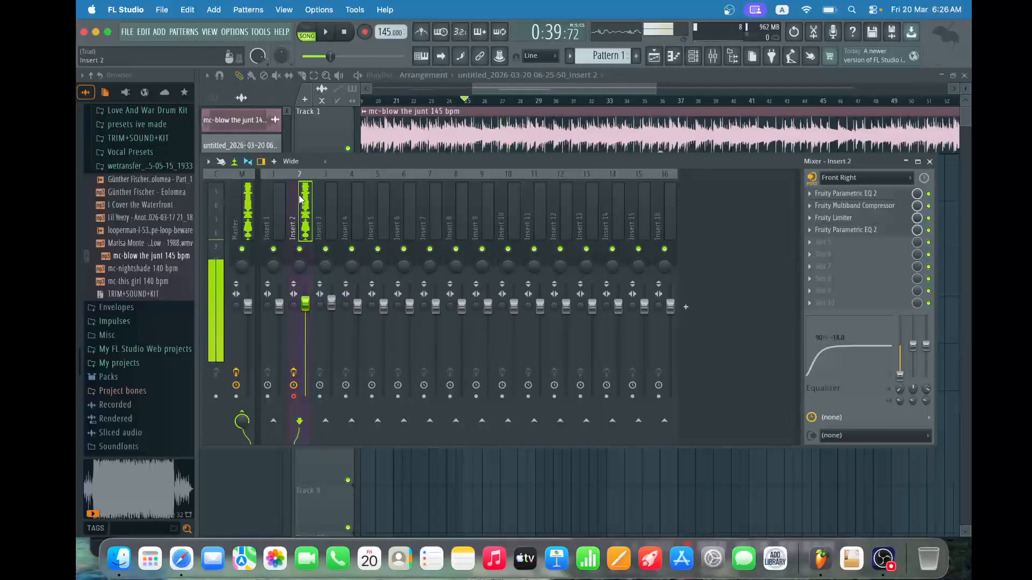
{"action": "left_click_drag", "start_coordinate": [558, 89], "coordinate": [576, 89]}
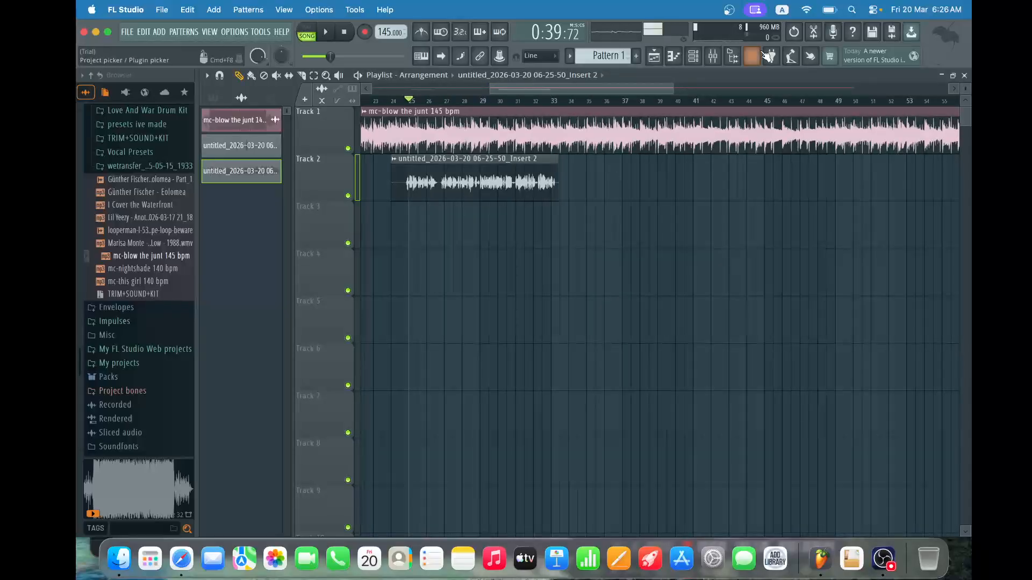
{"action": "left_click", "coordinate": [714, 61]}
{"action": "left_click", "coordinate": [714, 61]}
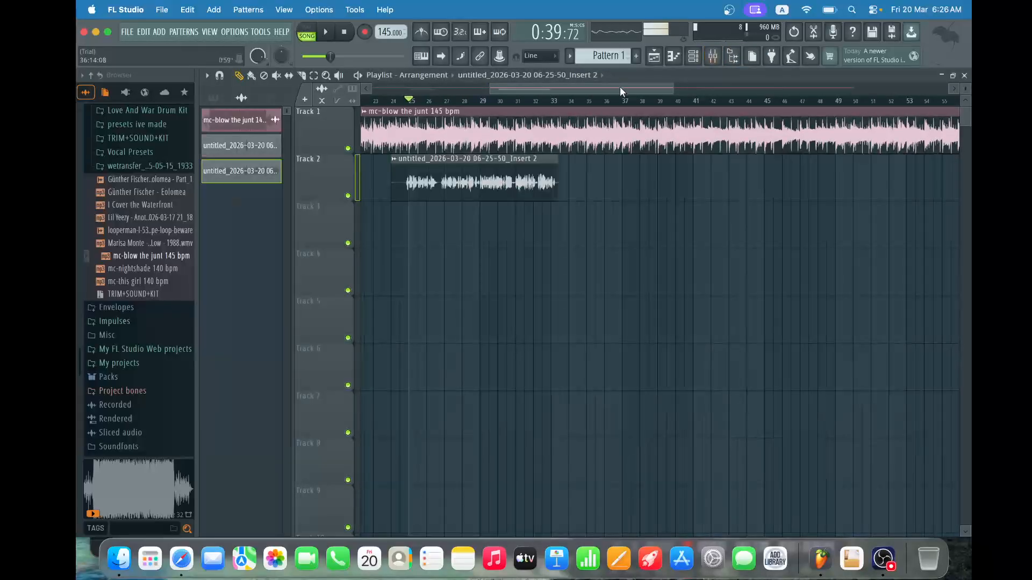
{"action": "left_click_drag", "start_coordinate": [621, 86], "coordinate": [602, 88]}
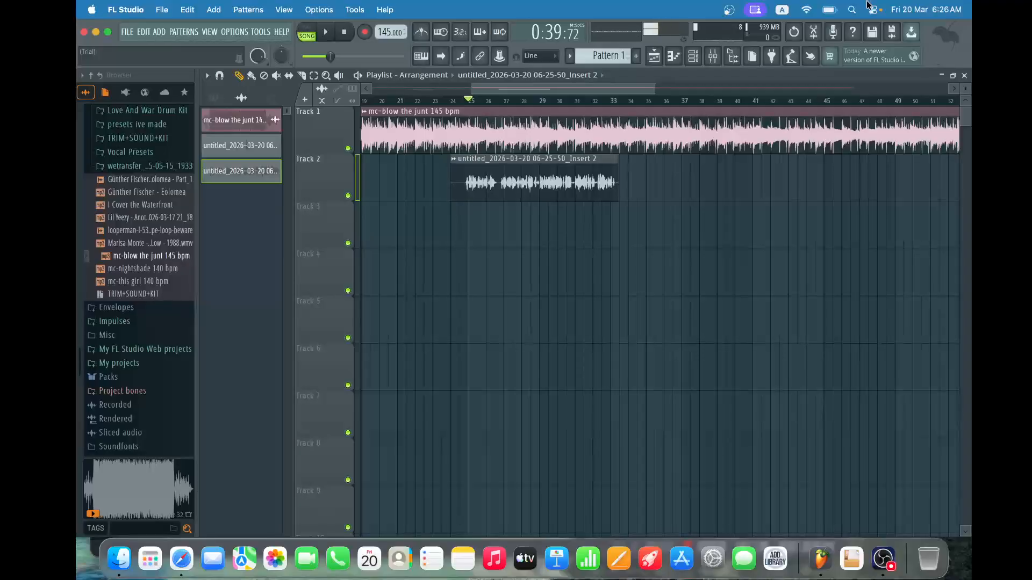
{"action": "left_click", "coordinate": [713, 60]}
{"action": "left_click", "coordinate": [712, 59]}
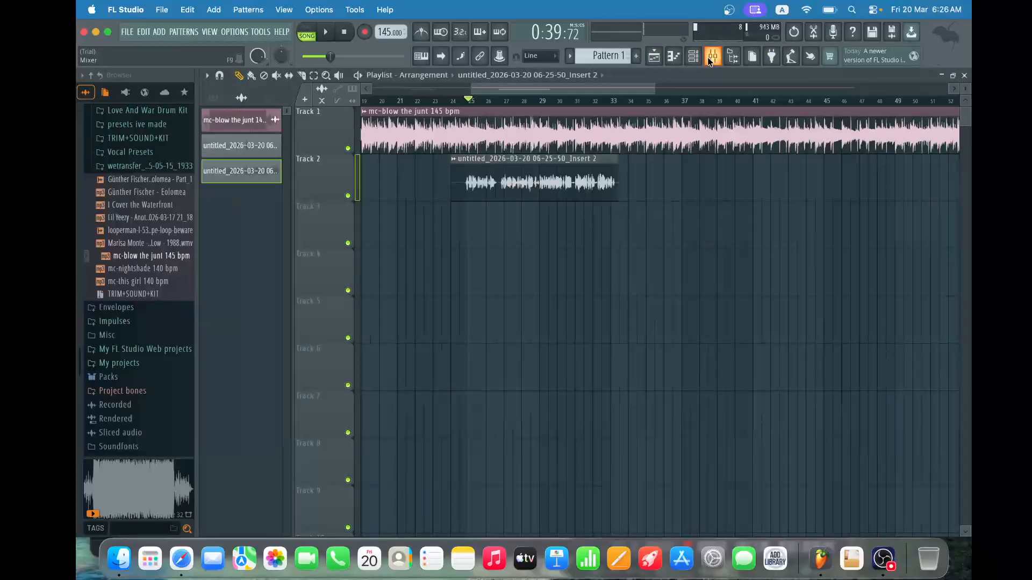
{"action": "left_click", "coordinate": [235, 33]}
{"action": "left_click", "coordinate": [235, 33]}
{"action": "left_click", "coordinate": [715, 61]}
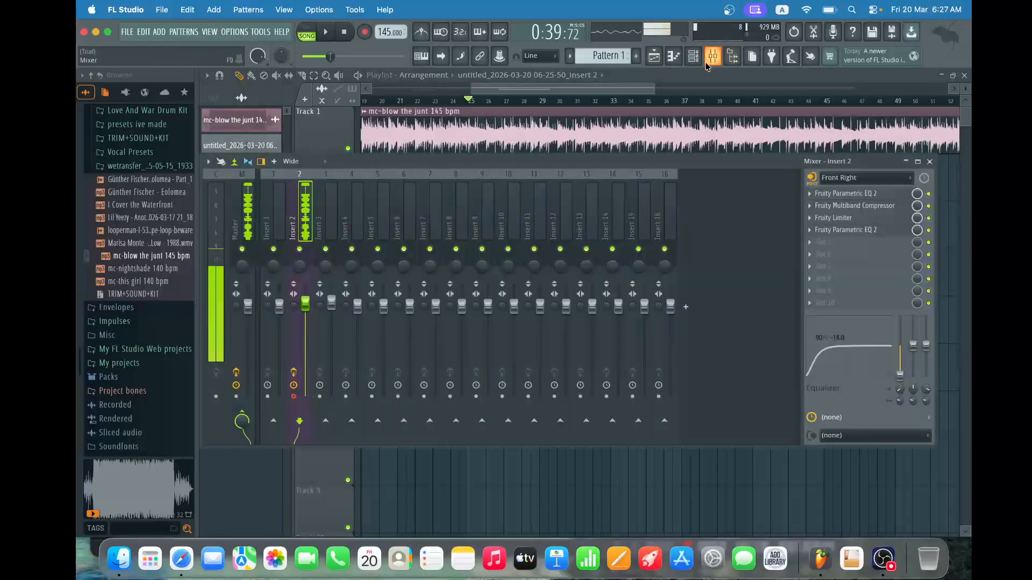
Delete the recorded vocal clip from Track 2 in the playlist
{"action": "left_click", "coordinate": [608, 84]}
{"action": "left_click_drag", "start_coordinate": [608, 92], "coordinate": [614, 91]}
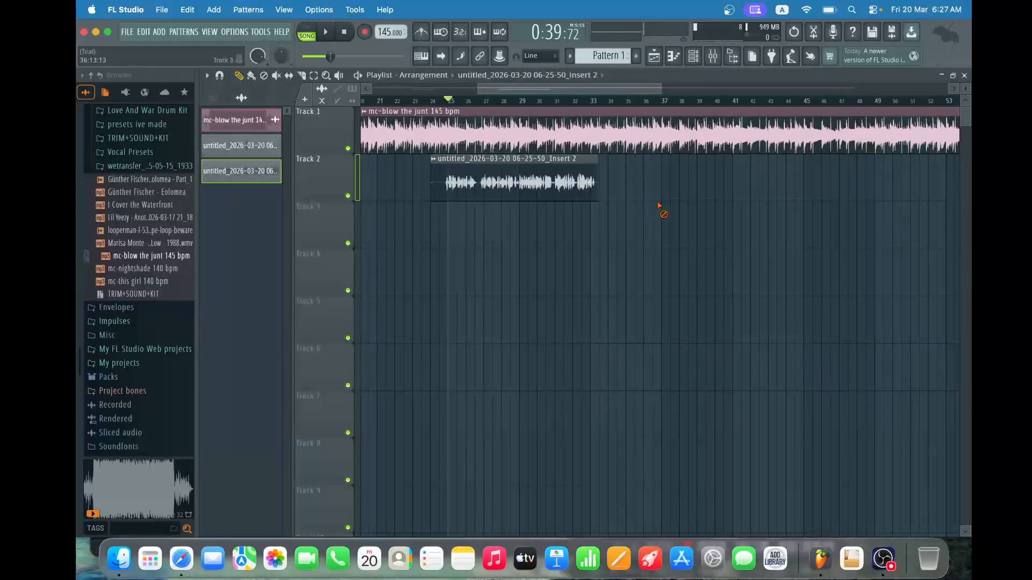
{"action": "right_click", "coordinate": [594, 183]}
Check the audio device, sample rate and buffer length in the audio settings
{"action": "left_click", "coordinate": [712, 61]}
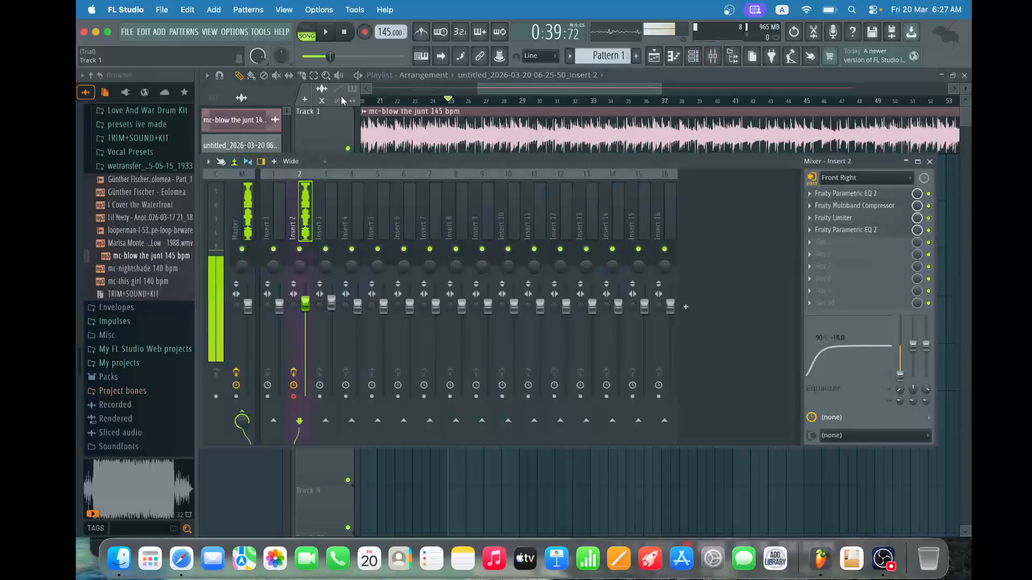
{"action": "left_click", "coordinate": [236, 33]}
{"action": "left_click", "coordinate": [248, 67]}
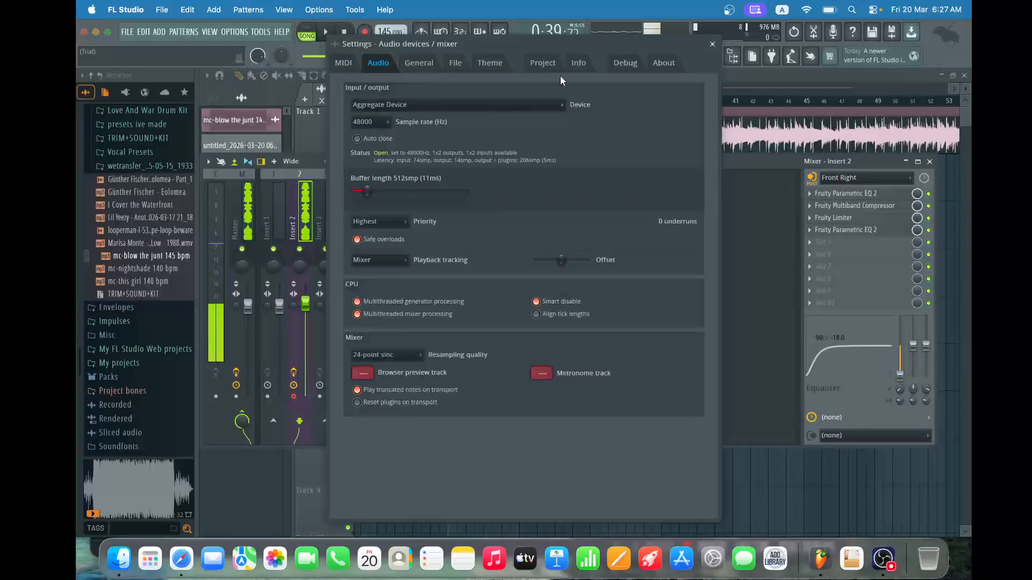
{"action": "left_click", "coordinate": [714, 44]}
{"action": "left_click_drag", "start_coordinate": [529, 90], "coordinate": [521, 90]}
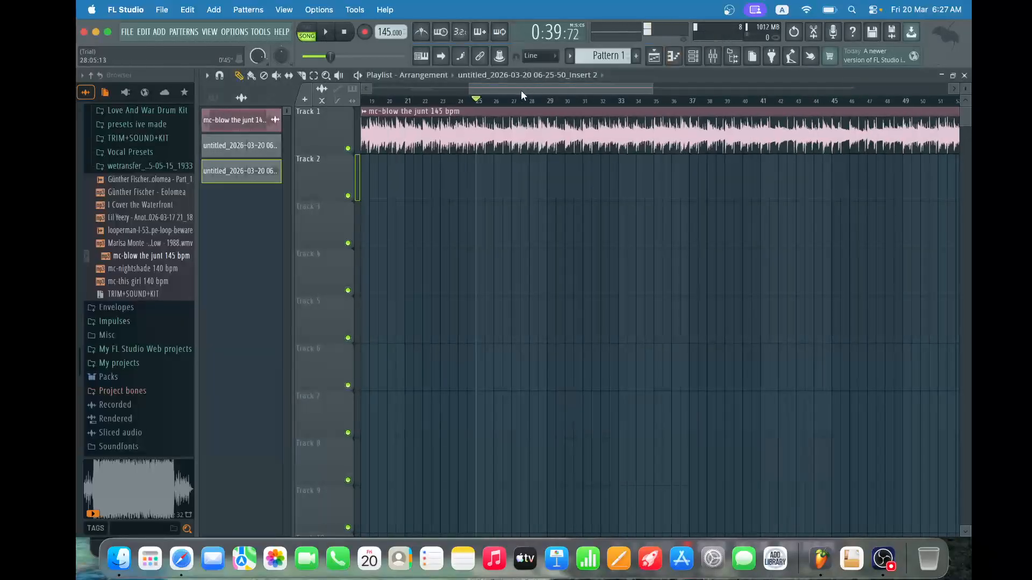
{"action": "left_click", "coordinate": [236, 33]}
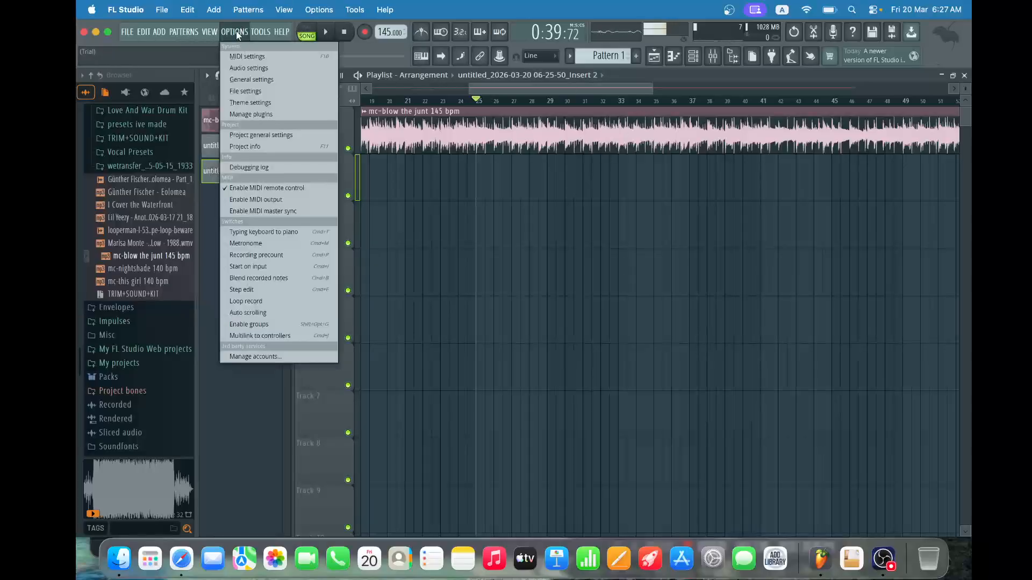
{"action": "left_click", "coordinate": [247, 68]}
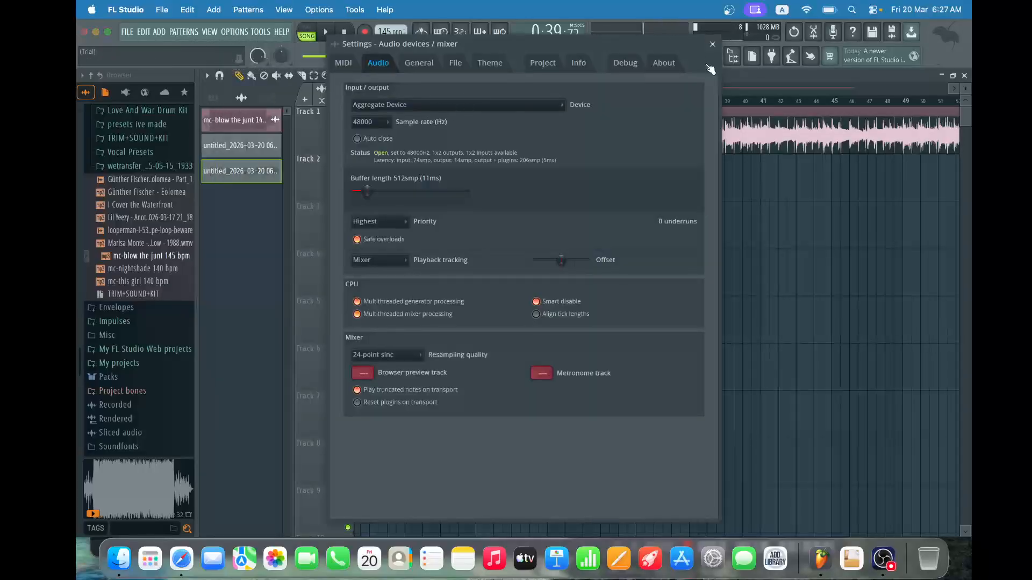
{"action": "left_click", "coordinate": [712, 45]}
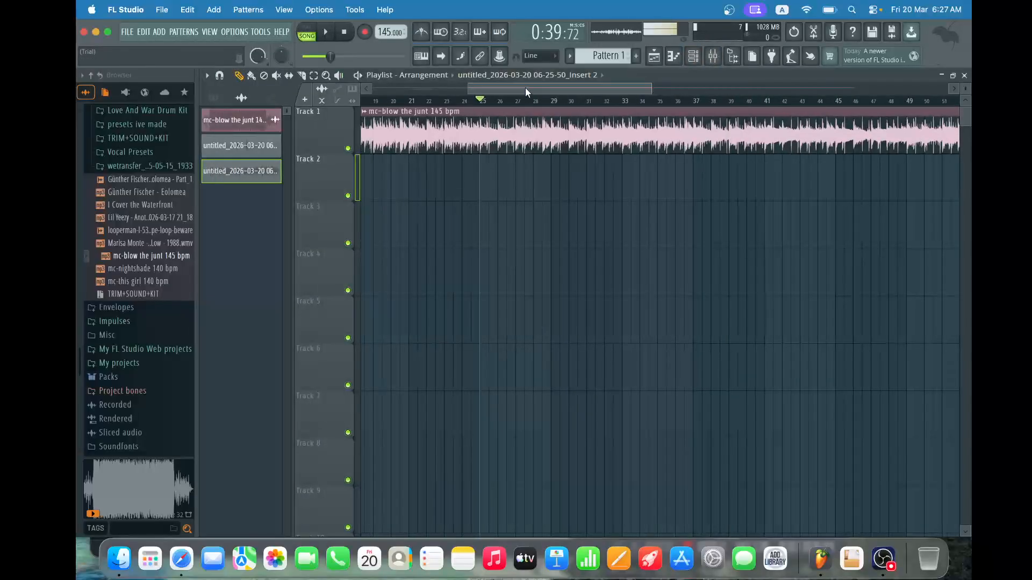
Route mixer Insert 2 to Insert 3 as an additional destination
{"action": "left_click", "coordinate": [717, 56]}
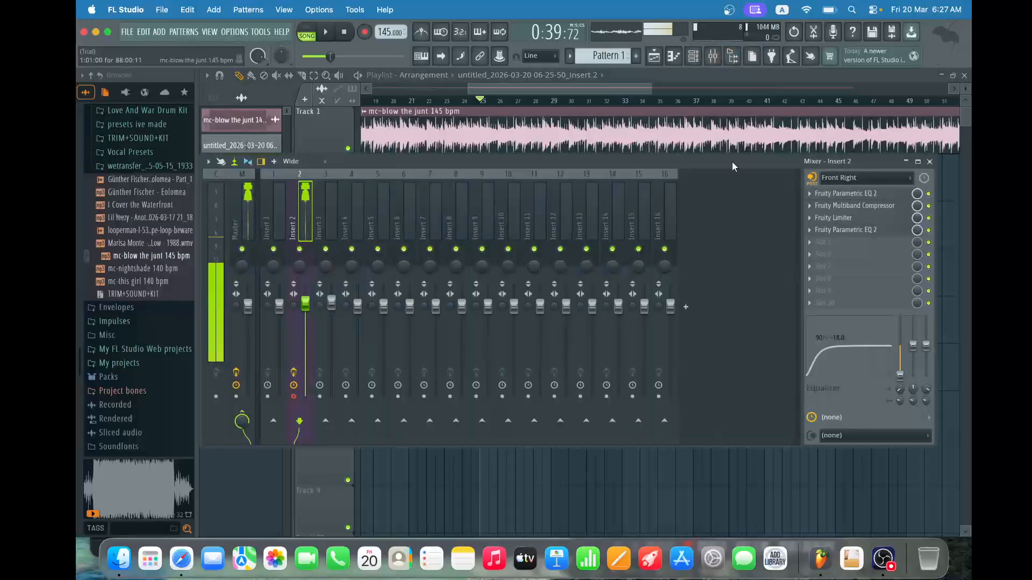
{"action": "left_click", "coordinate": [334, 206]}
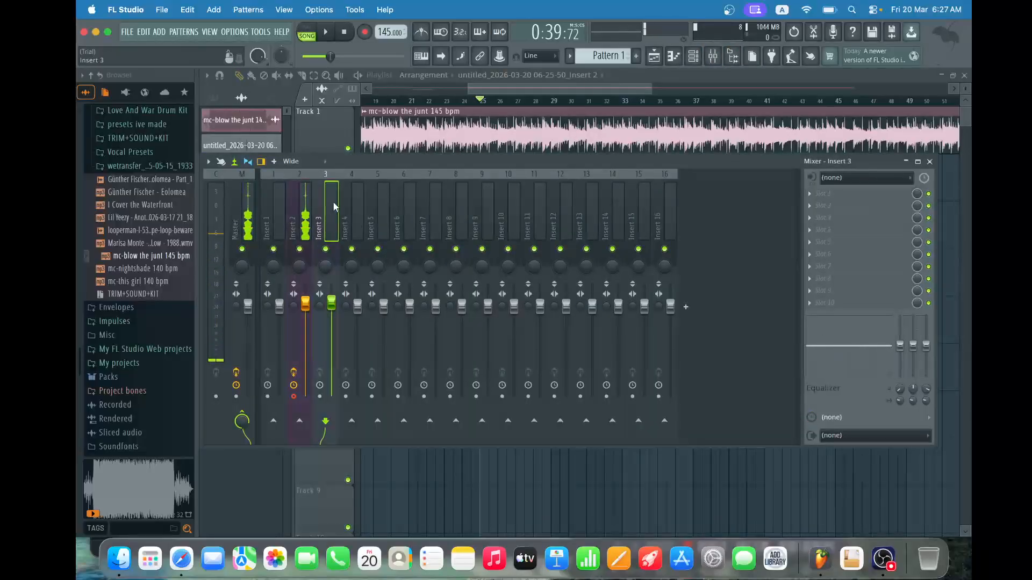
{"action": "left_click", "coordinate": [306, 200]}
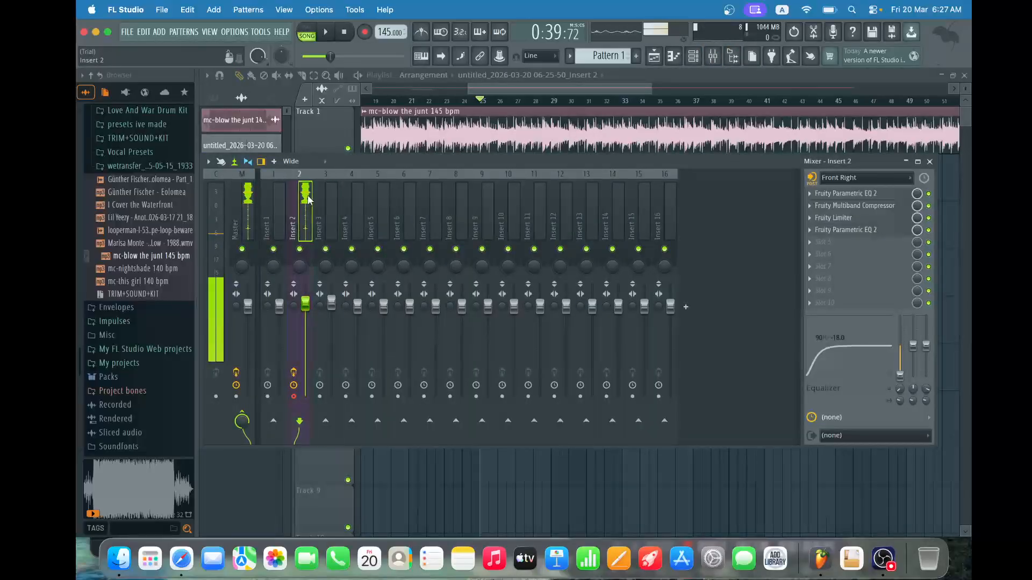
{"action": "right_click", "coordinate": [325, 421]}
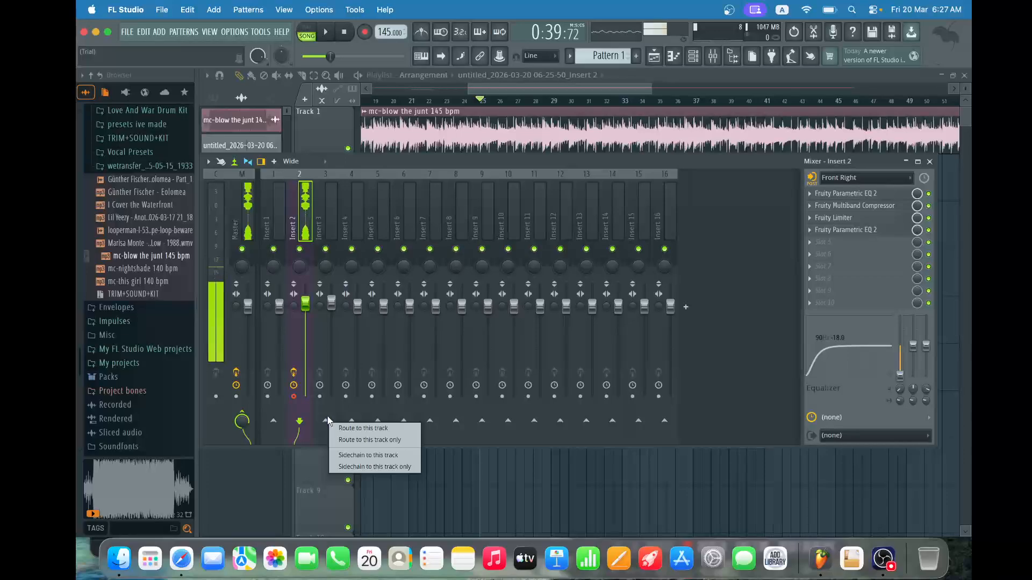
{"action": "left_click", "coordinate": [355, 429]}
Load pitchproof into the second effect slot of Insert 3 and turn its blend to wet
{"action": "left_click", "coordinate": [326, 220]}
{"action": "left_click", "coordinate": [843, 207]}
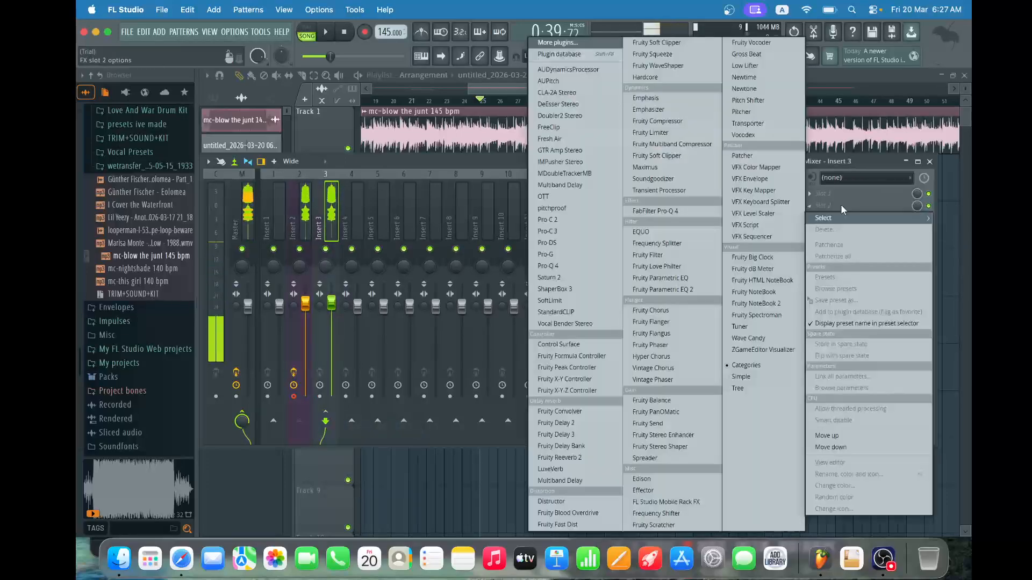
{"action": "left_click", "coordinate": [570, 209]}
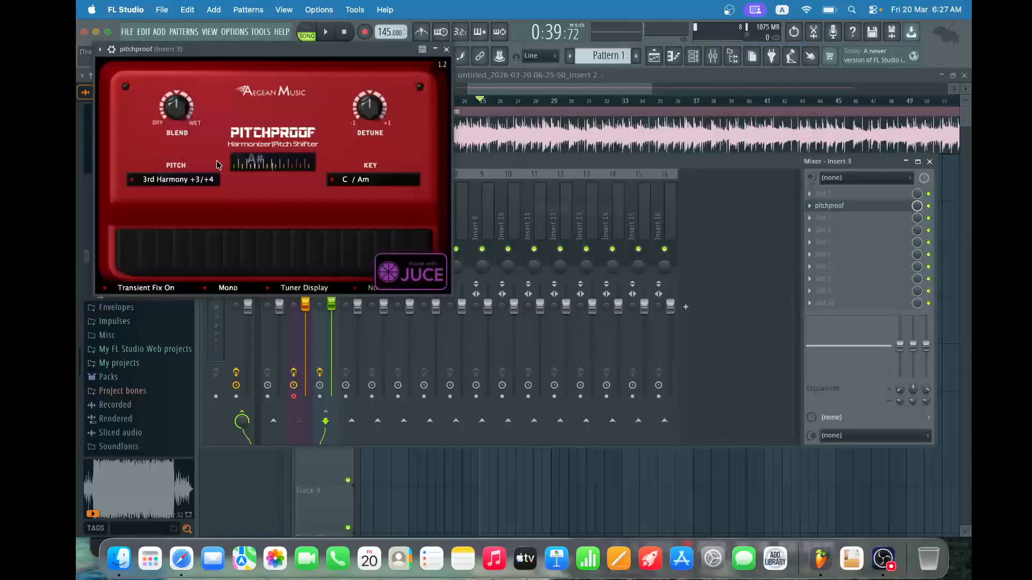
{"action": "mouse_move", "coordinate": [167, 121]}
{"action": "left_click_drag", "start_coordinate": [167, 81], "coordinate": [354, 87]}
Set pitchproof's pitch to +1, lower its detune slightly, and close the plugin
{"action": "left_click", "coordinate": [316, 219]}
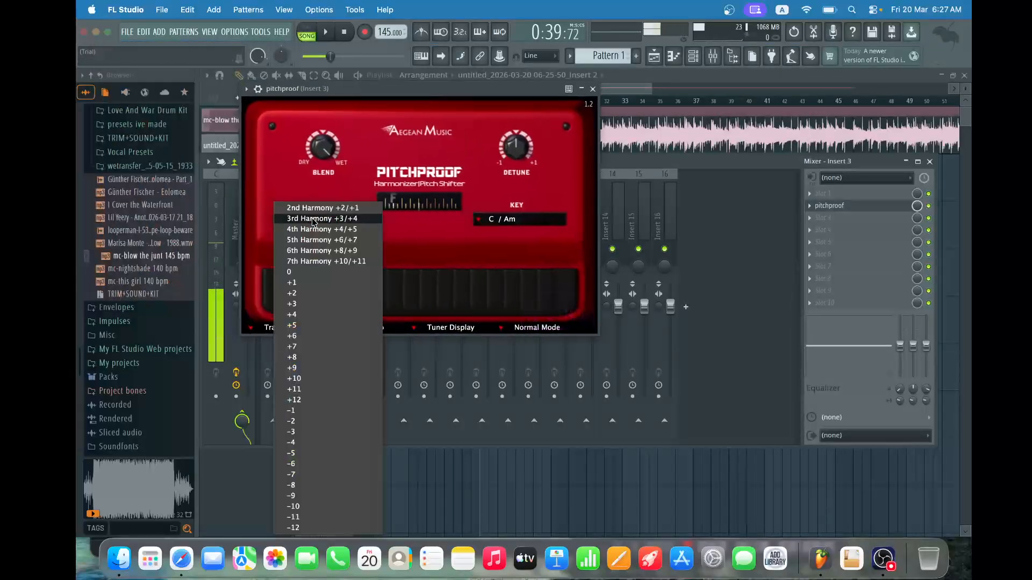
{"action": "left_click", "coordinate": [311, 283]}
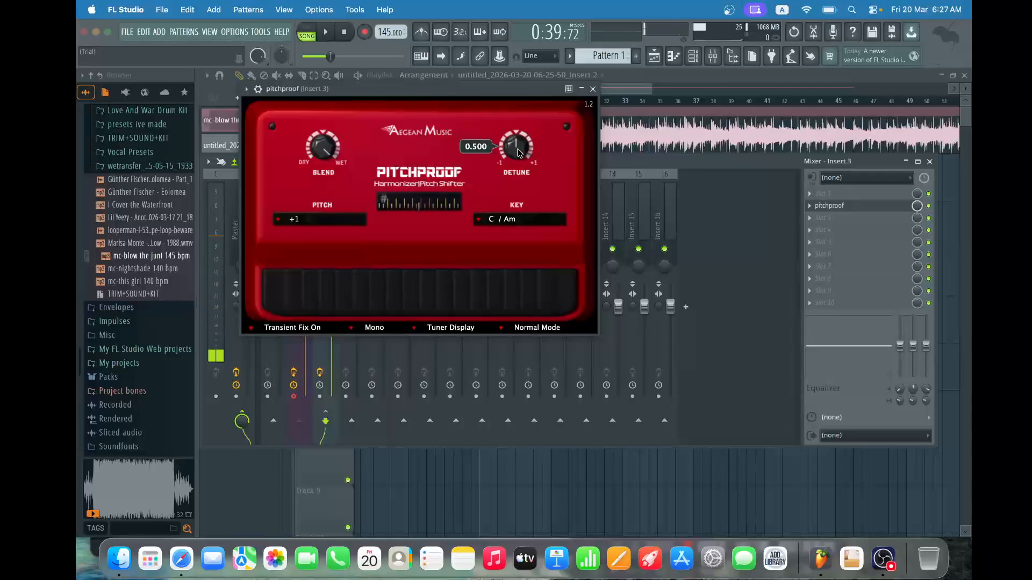
{"action": "left_click_drag", "start_coordinate": [518, 156], "coordinate": [520, 162]}
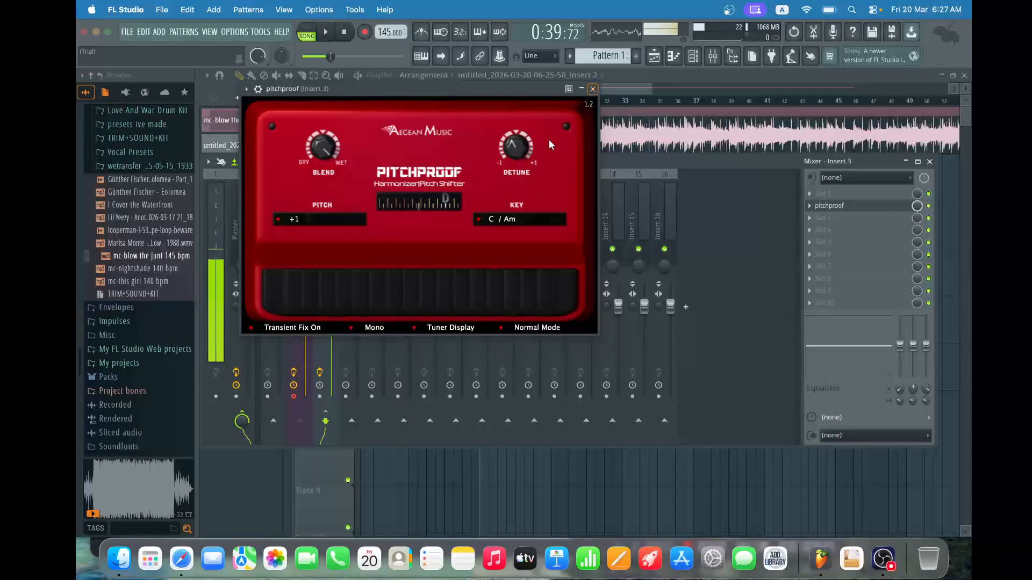
{"action": "left_click", "coordinate": [593, 90]}
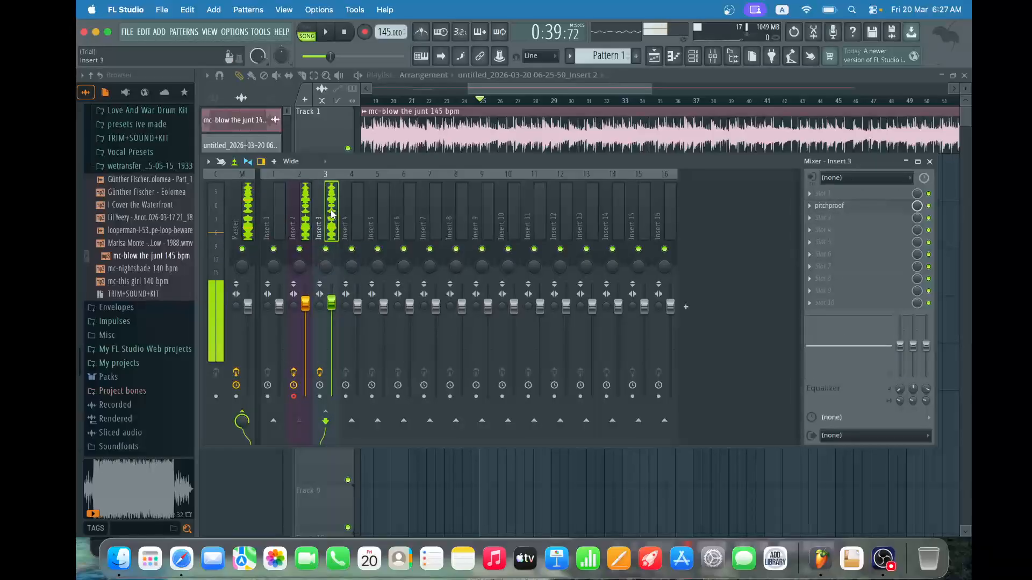
Load Doubler2 Stereo into the fifth effect slot of Insert 3 with the DrumLoopExciter preset and close the plugin
{"action": "left_click", "coordinate": [306, 209]}
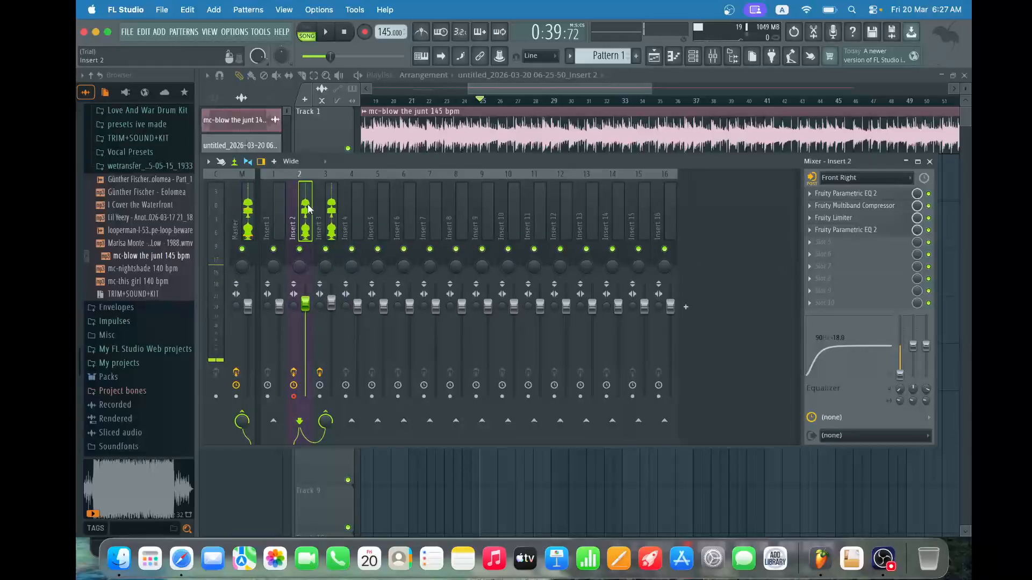
{"action": "left_click", "coordinate": [324, 213]}
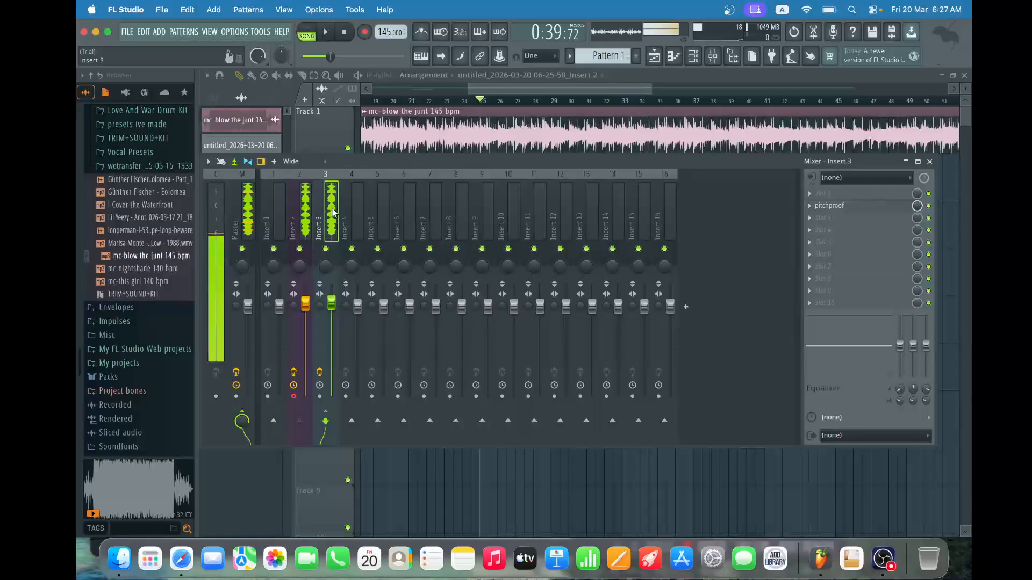
{"action": "left_click", "coordinate": [837, 243]}
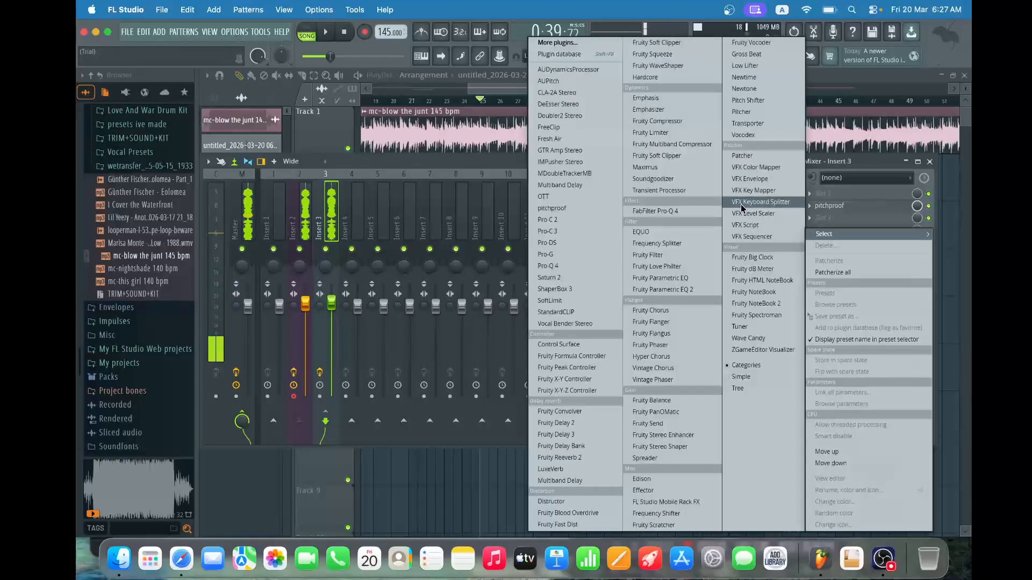
{"action": "left_click", "coordinate": [562, 116]}
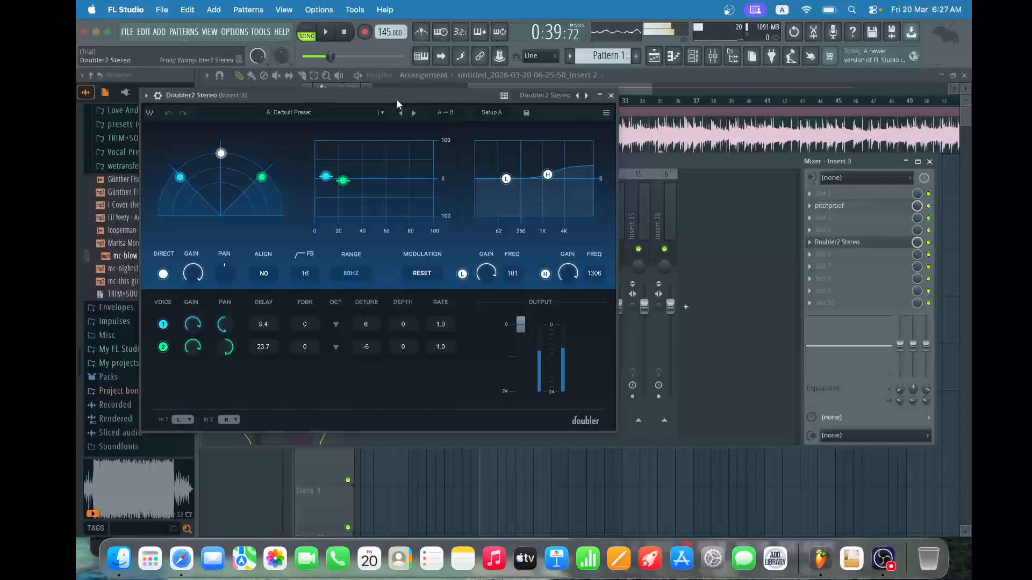
{"action": "left_click", "coordinate": [498, 157]}
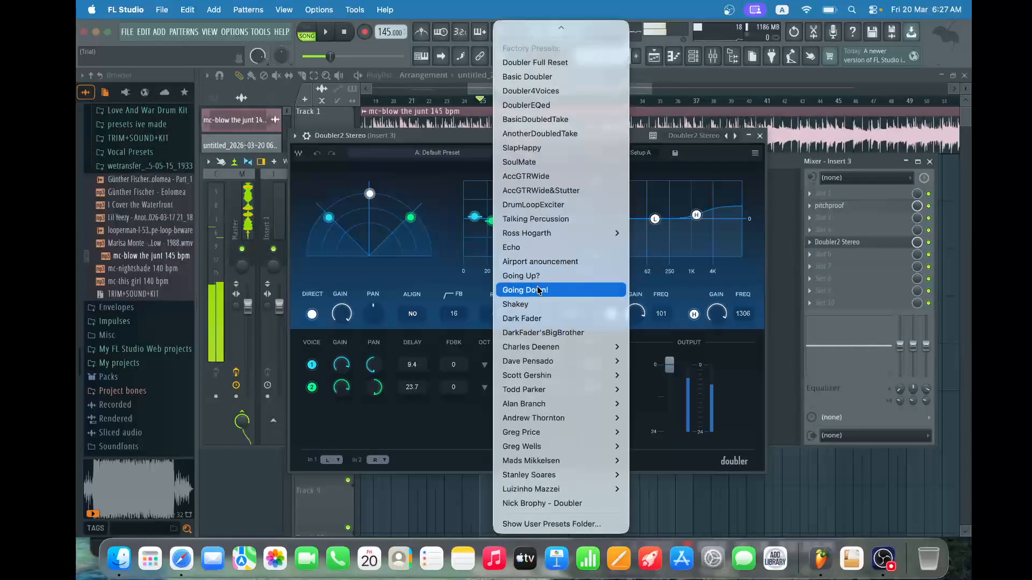
{"action": "left_click", "coordinate": [537, 206]}
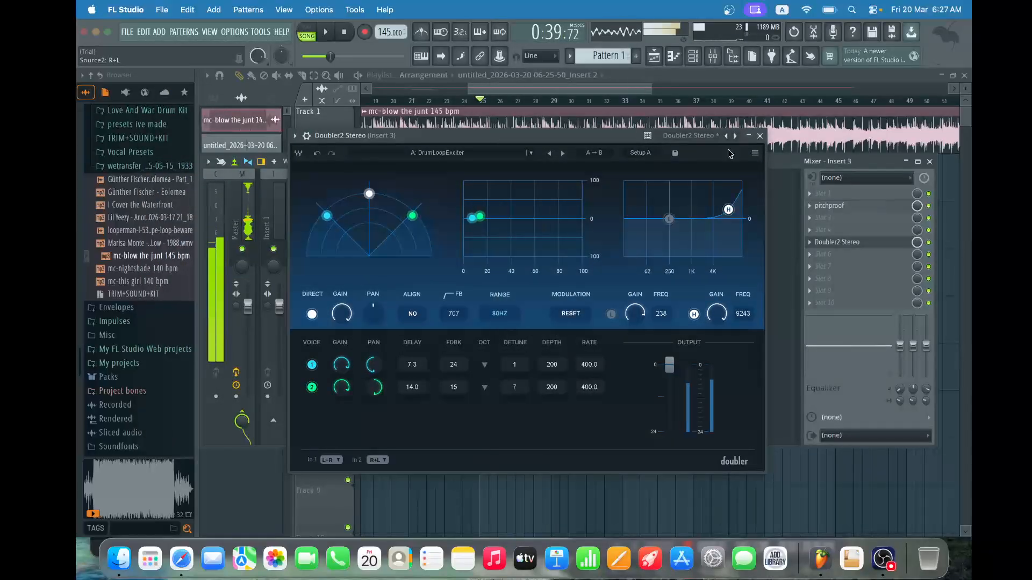
{"action": "left_click", "coordinate": [759, 138]}
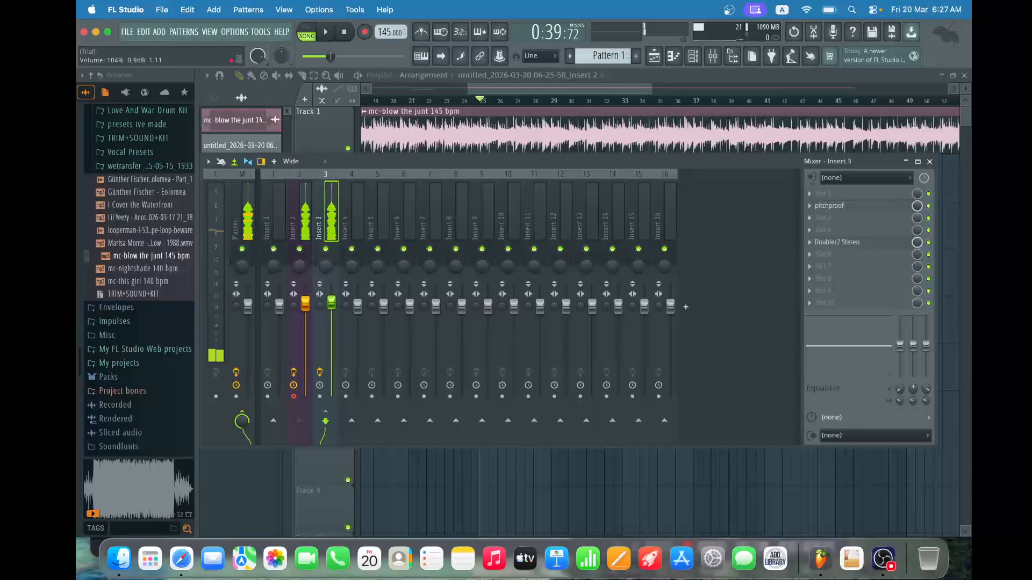
Set Insert 3's recording mode to Post track and arm the insert for recording
{"action": "left_click", "coordinate": [299, 318]}
{"action": "key", "text": "F9"}
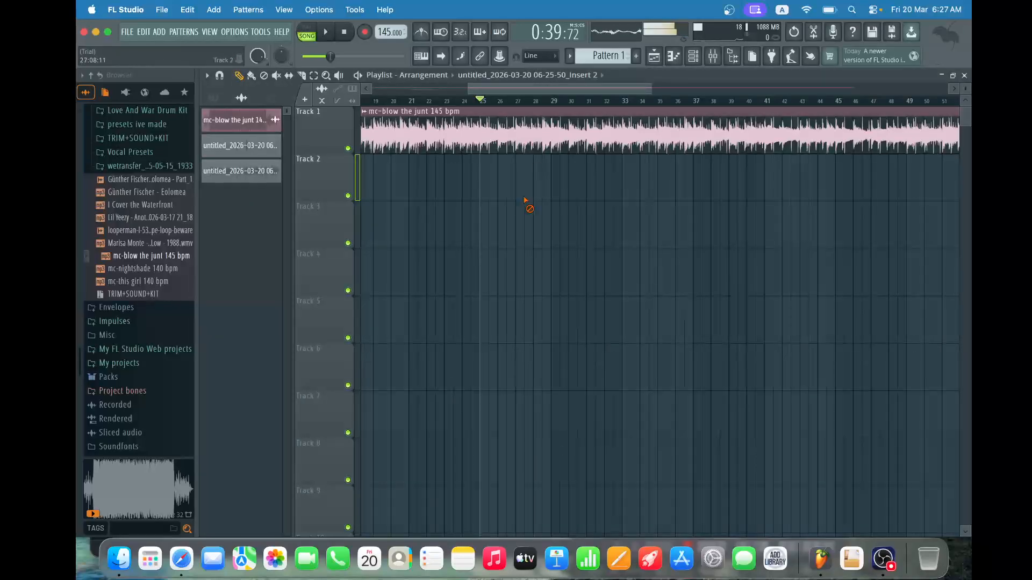
{"action": "left_click", "coordinate": [463, 103]}
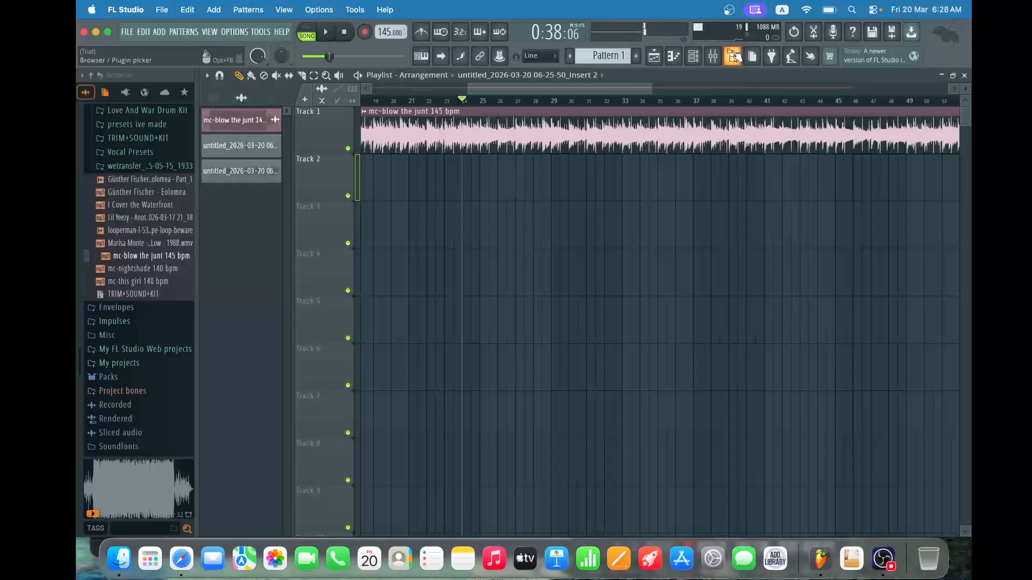
{"action": "key", "text": "F9"}
{"action": "left_click", "coordinate": [818, 182]}
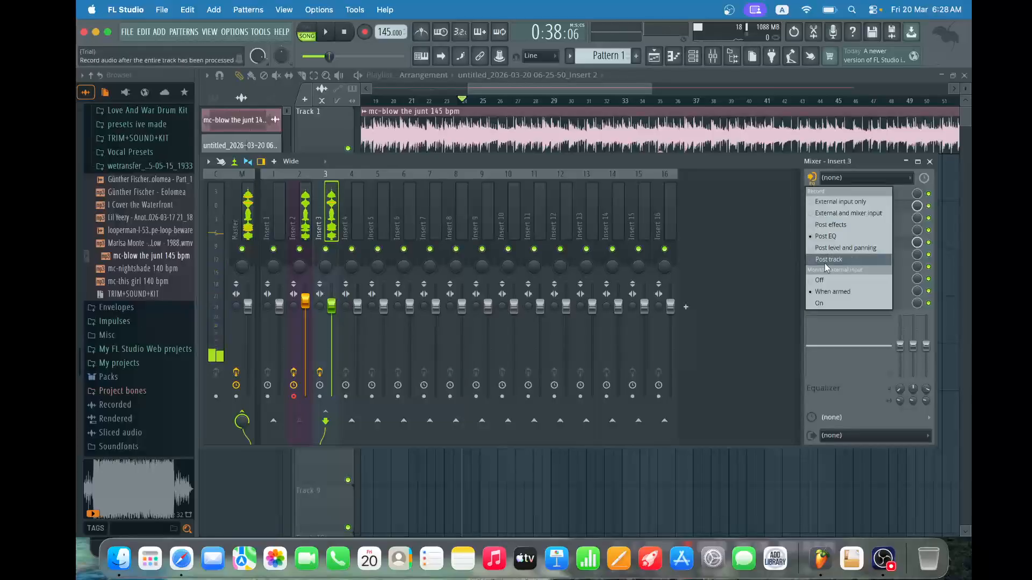
{"action": "left_click", "coordinate": [300, 205]}
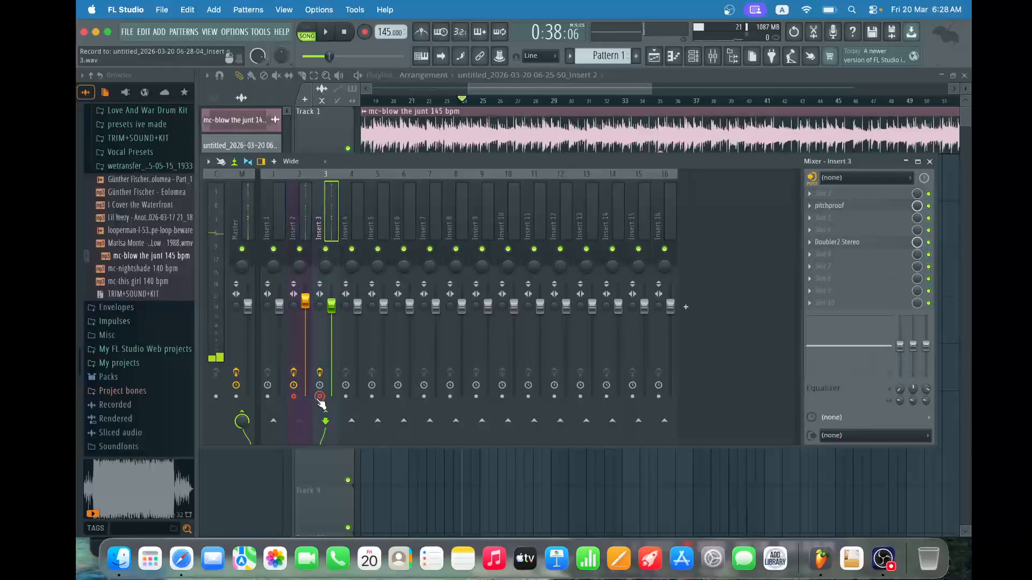
Start playback just after bar 23 and record a short vocal take from Inserts 2 and 3 over the beat
{"action": "left_click", "coordinate": [533, 96]}
{"action": "key", "text": "F9"}
{"action": "left_click", "coordinate": [454, 100]}
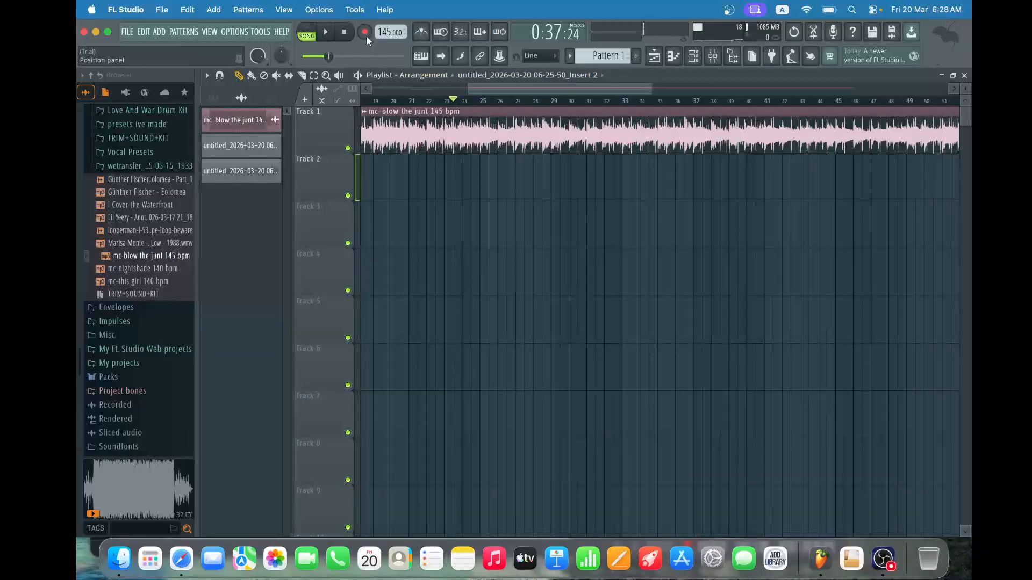
{"action": "left_click", "coordinate": [327, 32]}
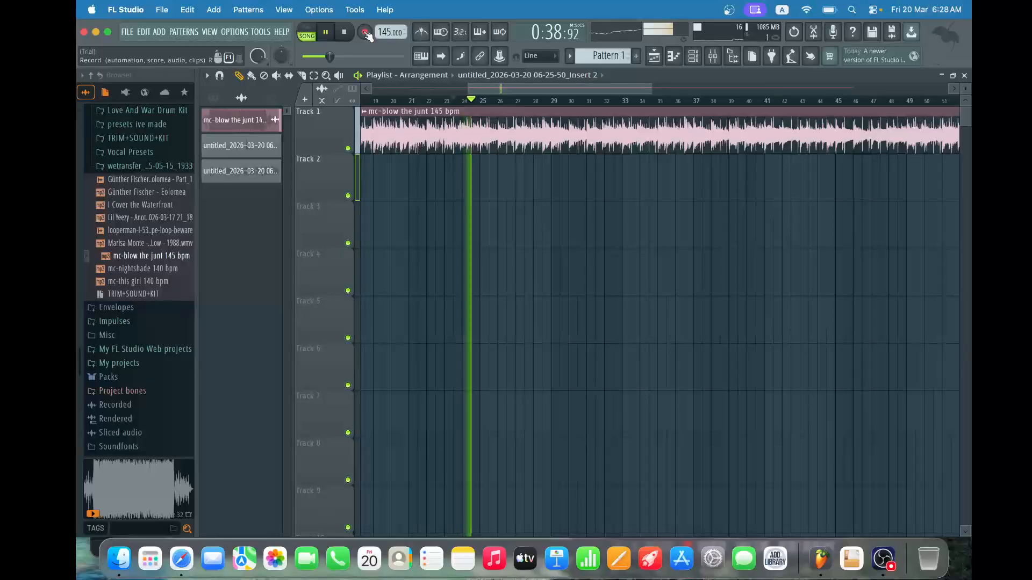
{"action": "left_click", "coordinate": [365, 33]}
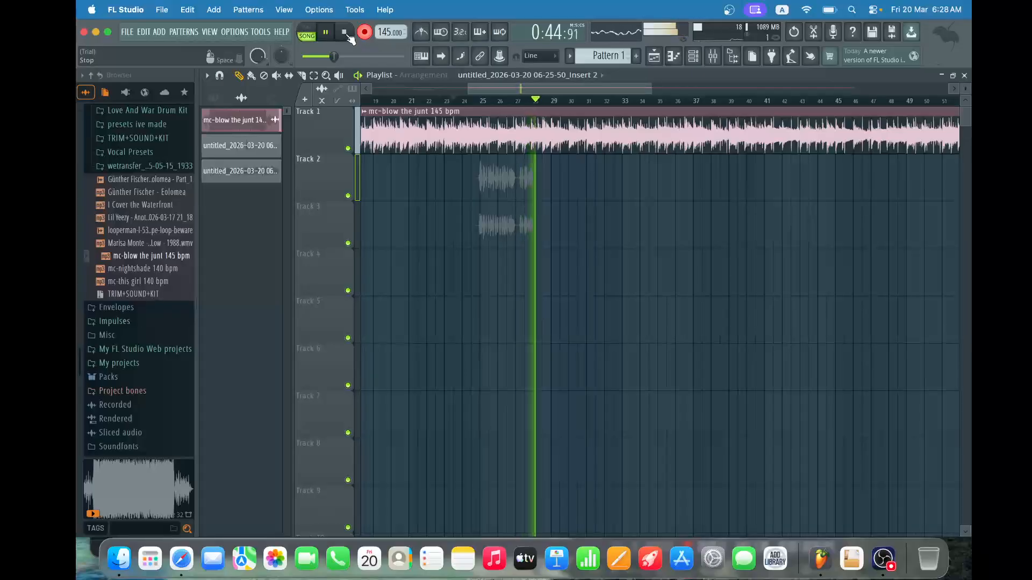
{"action": "left_click", "coordinate": [347, 34]}
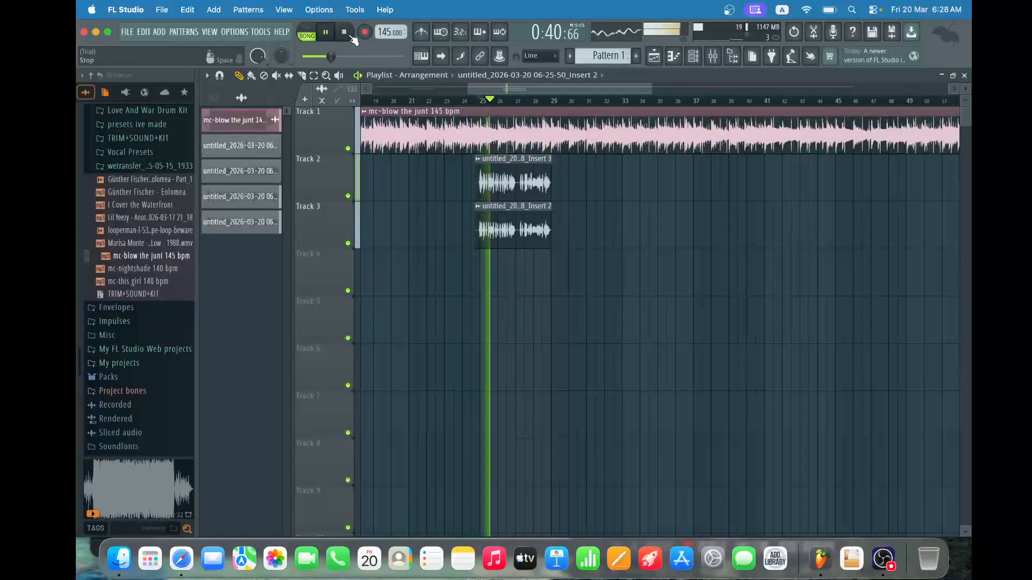
Stop the playback of the take and mute Insert 3 in the mixer
{"action": "left_click", "coordinate": [715, 57]}
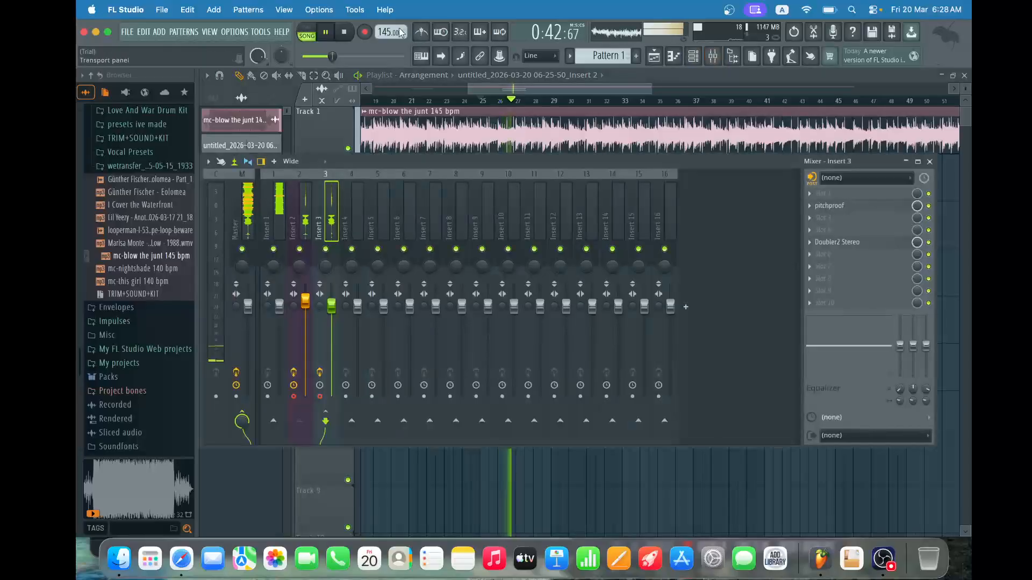
{"action": "key", "text": "space"}
{"action": "left_click", "coordinate": [346, 195]}
{"action": "left_click", "coordinate": [326, 202]}
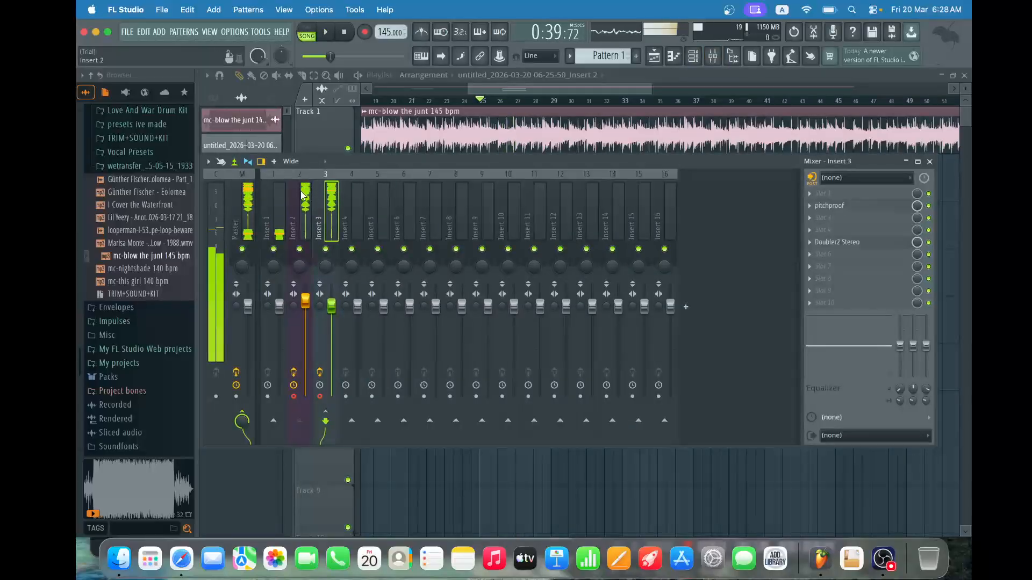
{"action": "left_click", "coordinate": [300, 211]}
{"action": "left_click", "coordinate": [327, 223]}
{"action": "left_click", "coordinate": [326, 249]}
Compare the live vocal on Insert 2 with the Insert 3 send, switching between both inserts and toggling Insert 3's mute
{"action": "left_click", "coordinate": [297, 208]}
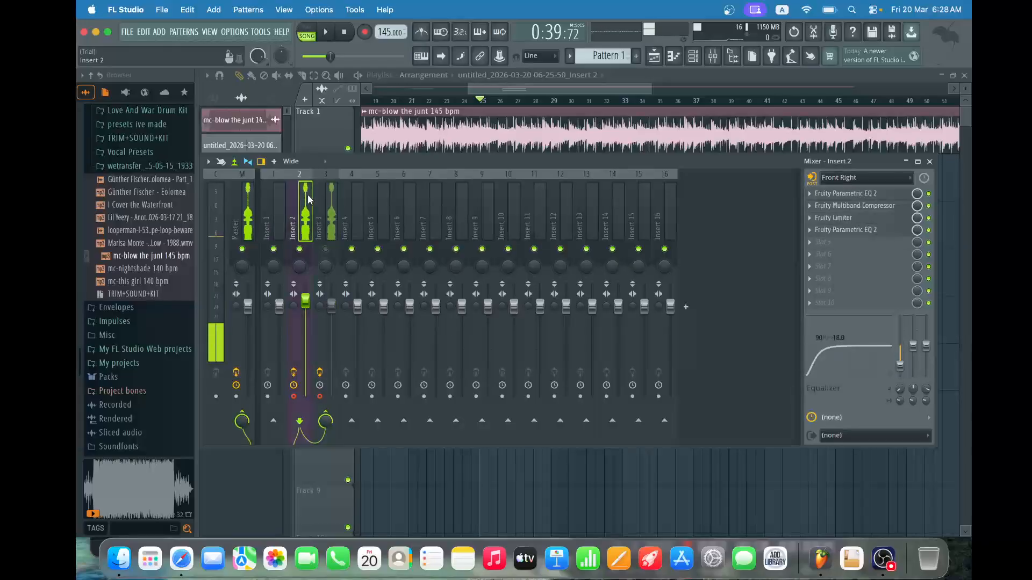
{"action": "left_click", "coordinate": [347, 208]}
{"action": "left_click", "coordinate": [418, 217]}
{"action": "left_click", "coordinate": [336, 201]}
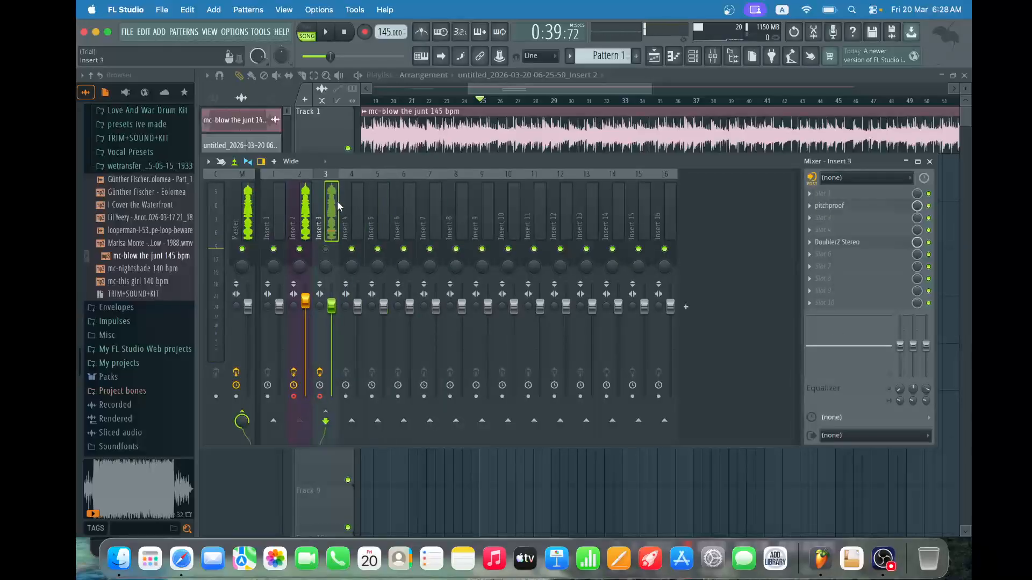
{"action": "left_click", "coordinate": [309, 209]}
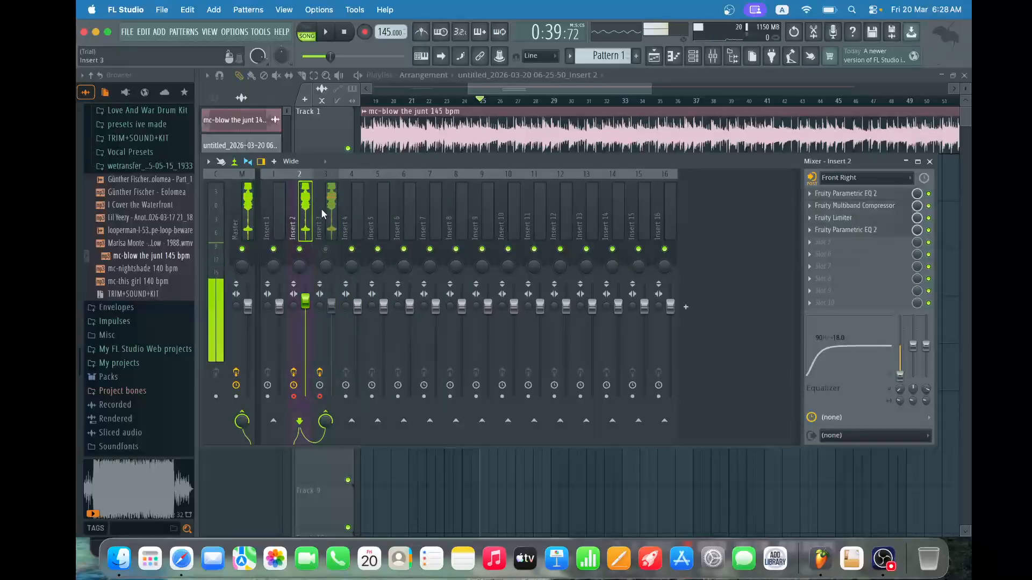
{"action": "left_click", "coordinate": [324, 209]}
{"action": "left_click", "coordinate": [354, 208]}
{"action": "left_click", "coordinate": [331, 207]}
{"action": "left_click", "coordinate": [309, 208]}
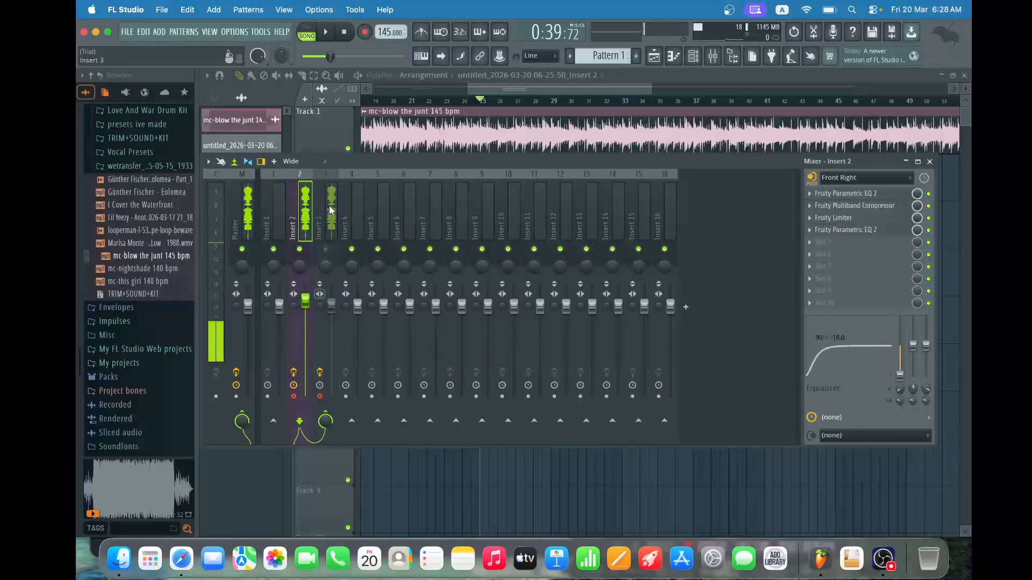
{"action": "left_click", "coordinate": [326, 249]}
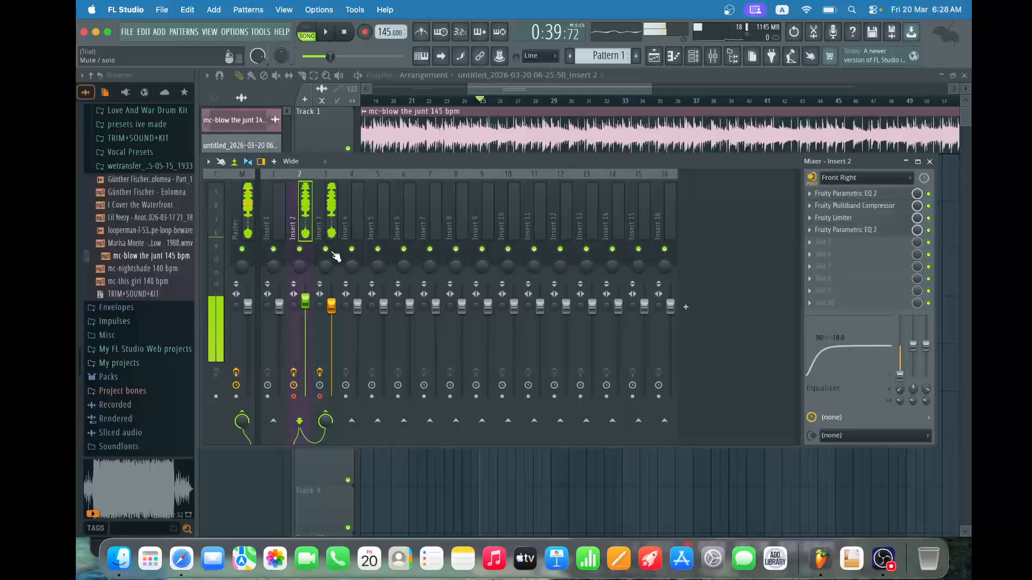
Delete the two recorded vocal clips from Tracks 2 and 3 of the playlist
{"action": "left_click", "coordinate": [713, 56]}
{"action": "right_click", "coordinate": [544, 180]}
{"action": "right_click", "coordinate": [550, 207]}
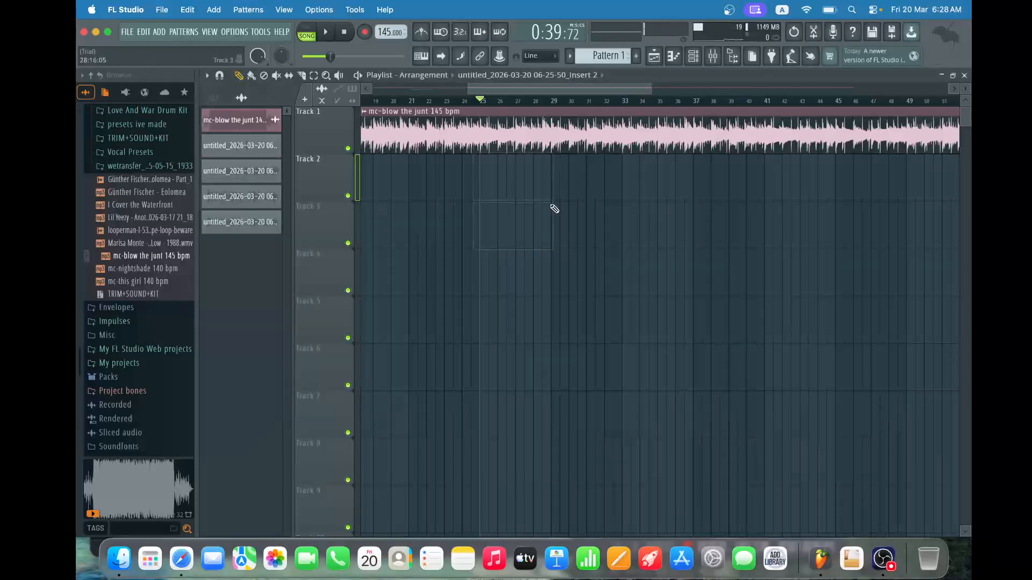
Try lowering the mid and high EQ bands of Insert 2 by about 6 dB
{"action": "left_click", "coordinate": [713, 60]}
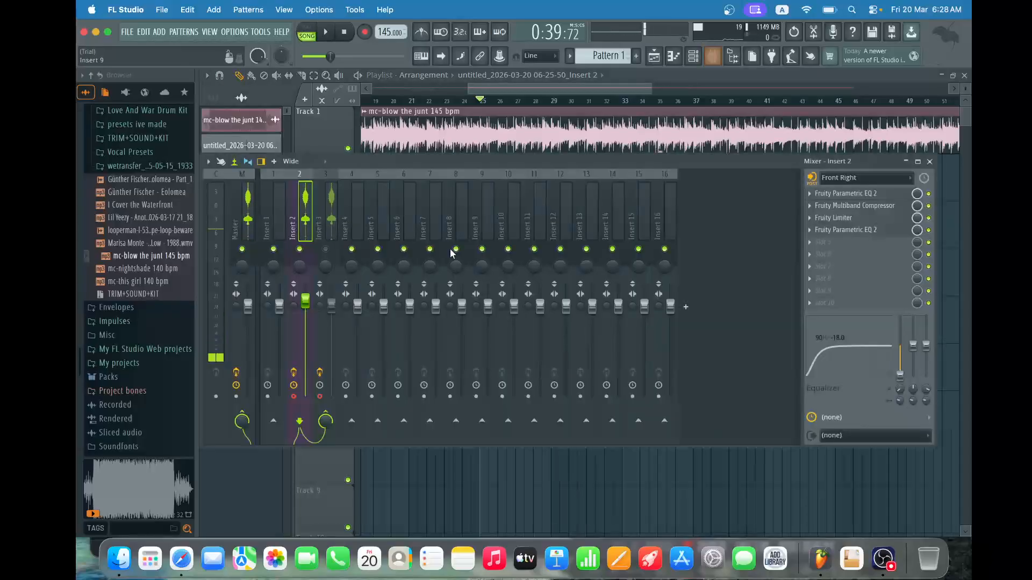
{"action": "mouse_move", "coordinate": [926, 346]}
{"action": "left_mouse_down"}
{"action": "mouse_move", "coordinate": [929, 371]}
{"action": "mouse_move", "coordinate": [926, 355]}
{"action": "left_mouse_up"}
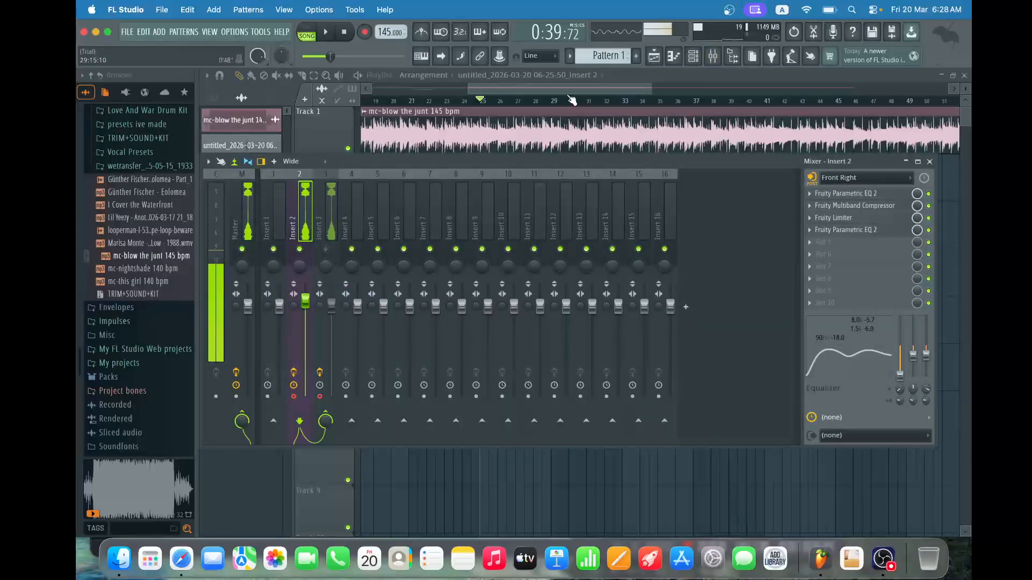
Undo the Insert 2 EQ changes and the deletion of the two vocal clips
{"action": "key", "text": "F9"}
{"action": "key", "text": "super+z"}
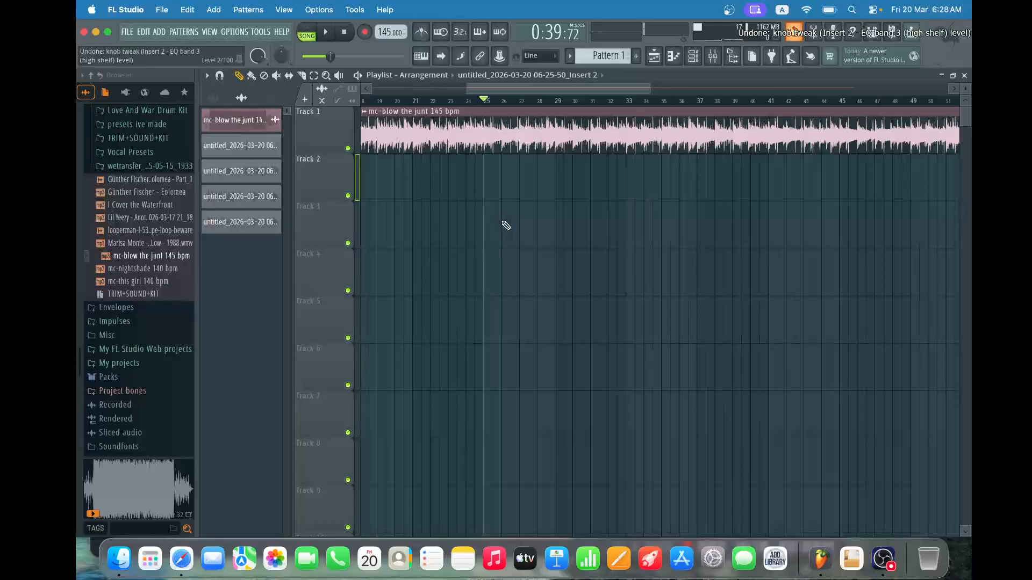
{"action": "key", "text": "super+z"}
{"action": "key", "text": "super+z"}
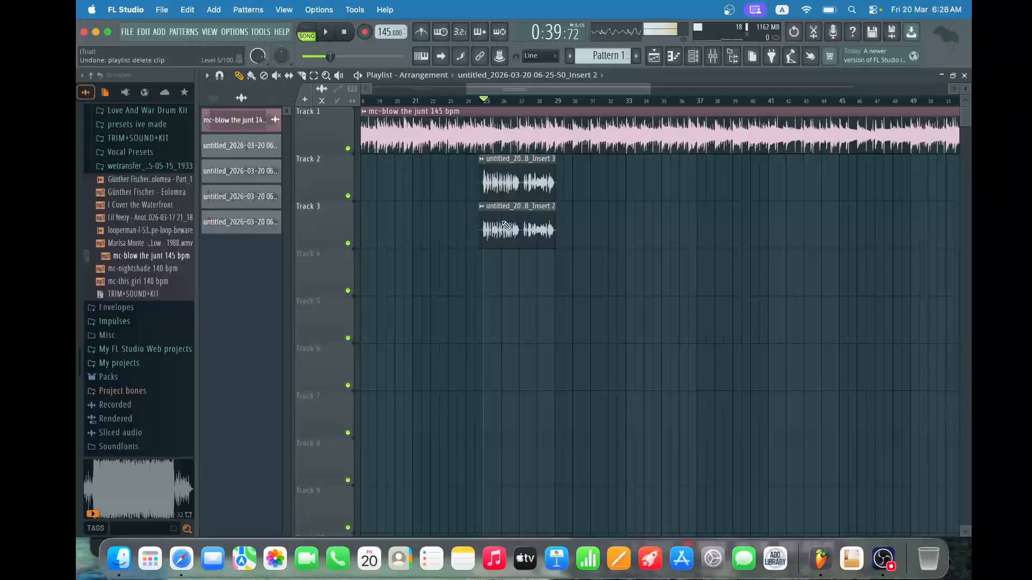
Open the recorded clips' channel settings and route the Insert 2 vocal clip on Track 3 to mixer Insert 7
{"action": "double_click", "coordinate": [510, 163]}
{"action": "right_click", "coordinate": [571, 179]}
{"action": "double_click", "coordinate": [530, 165]}
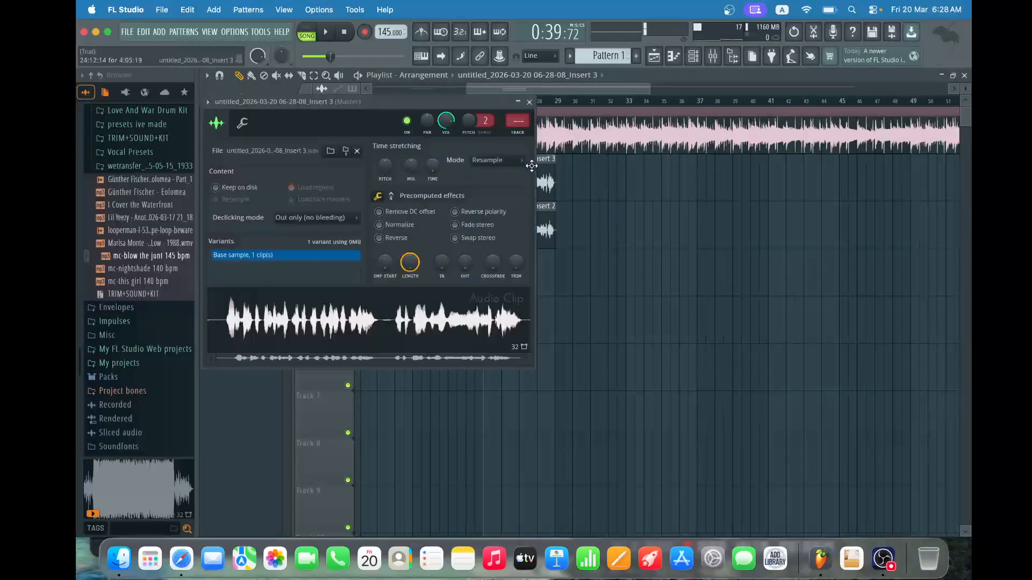
{"action": "right_click", "coordinate": [597, 190]}
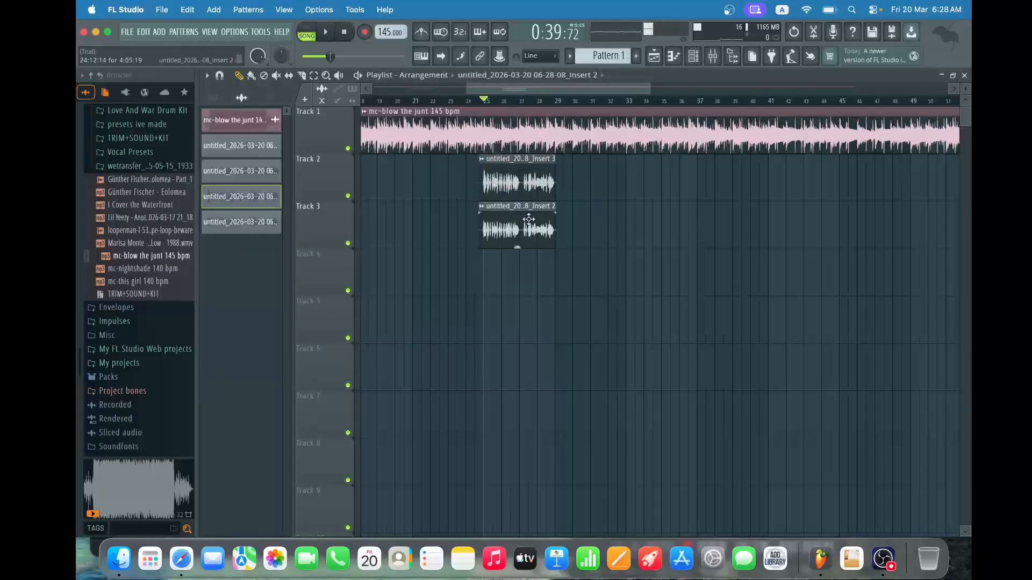
{"action": "double_click", "coordinate": [553, 127]}
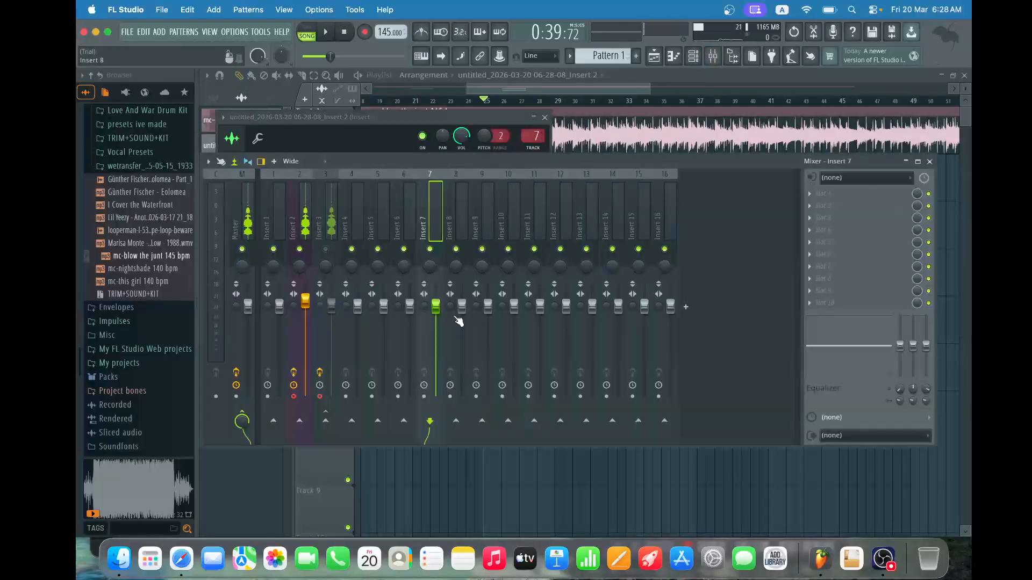
Load Fruity Multiband Compressor into the fourth effect slot of Insert 7 with the Mastering 6dB preset and close the plugin
{"action": "left_click", "coordinate": [841, 243]}
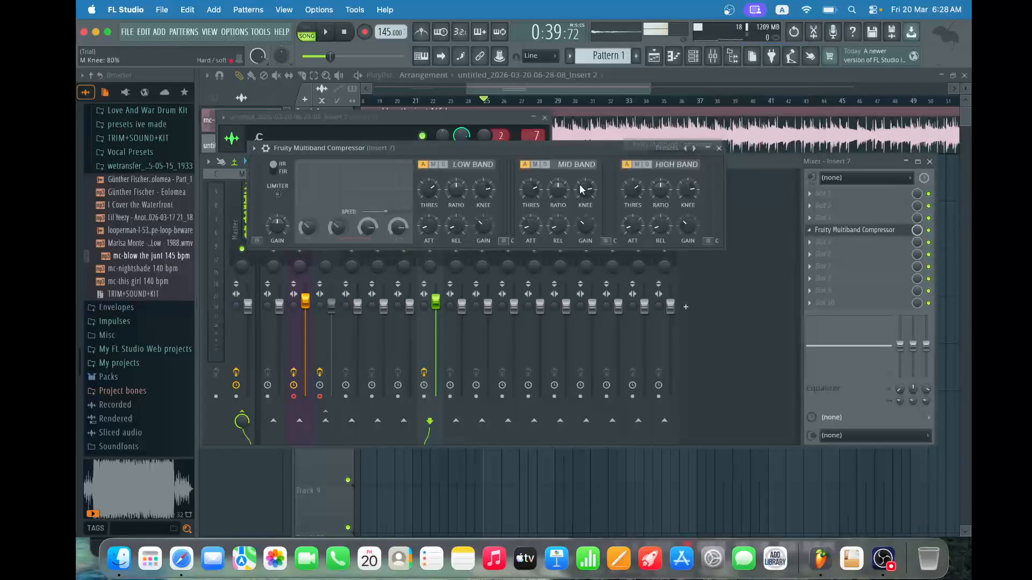
{"action": "left_click", "coordinate": [697, 145]}
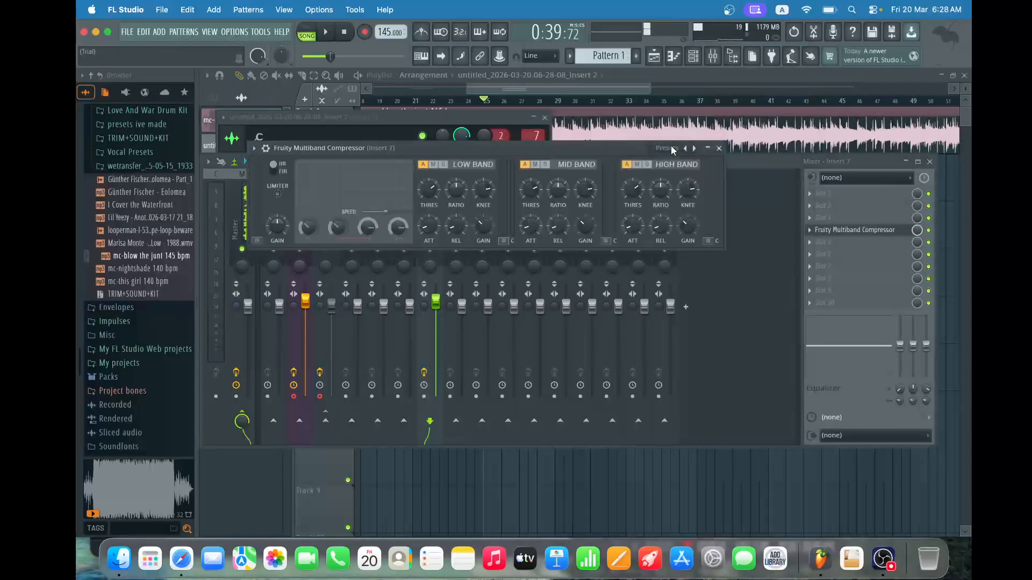
{"action": "left_click", "coordinate": [675, 150]}
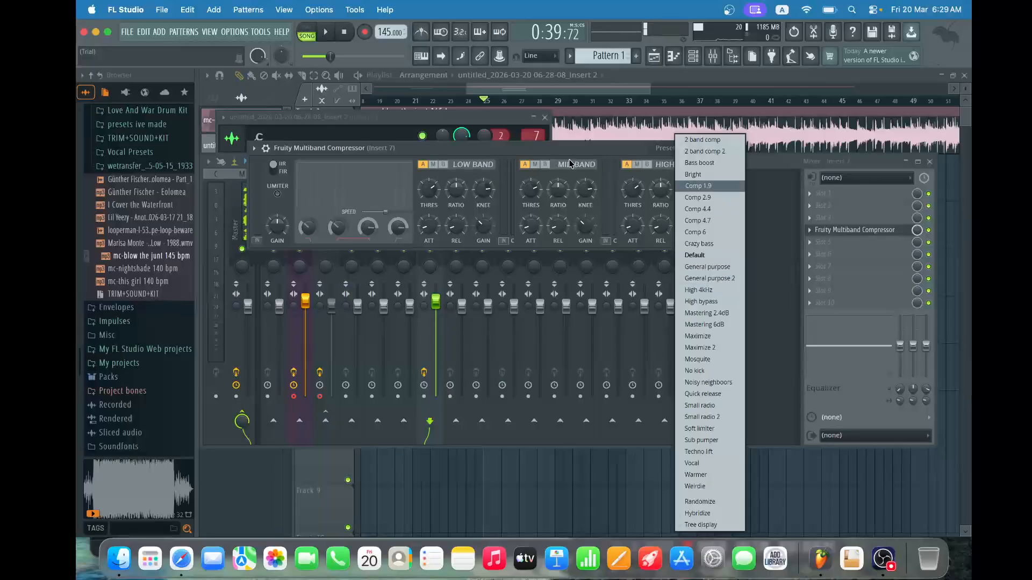
{"action": "left_click", "coordinate": [713, 324]}
{"action": "left_click", "coordinate": [718, 147]}
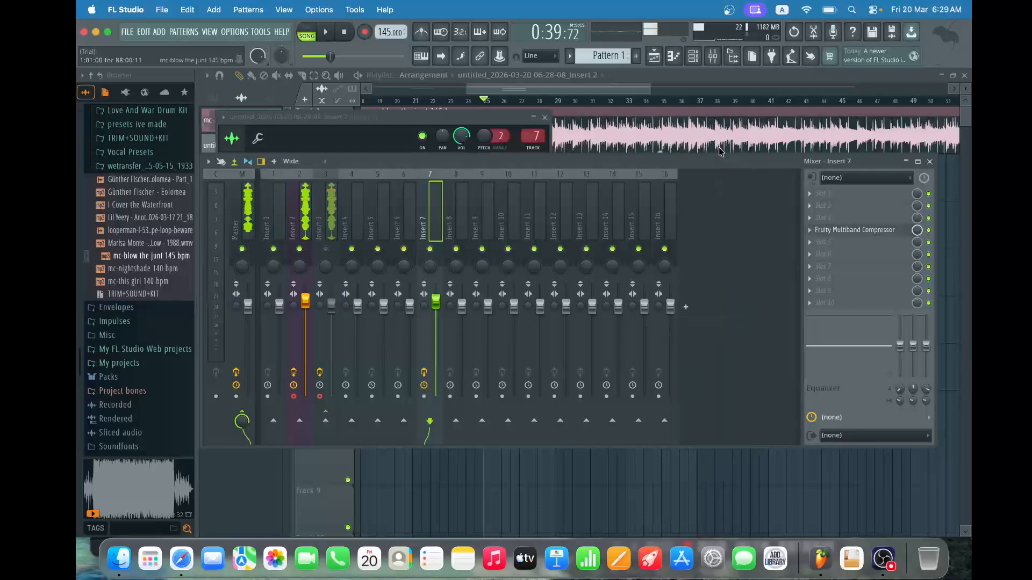
Play back the recorded take while lowering Insert 7's fader, and stop playback
{"action": "left_click_drag", "start_coordinate": [610, 87], "coordinate": [609, 87]}
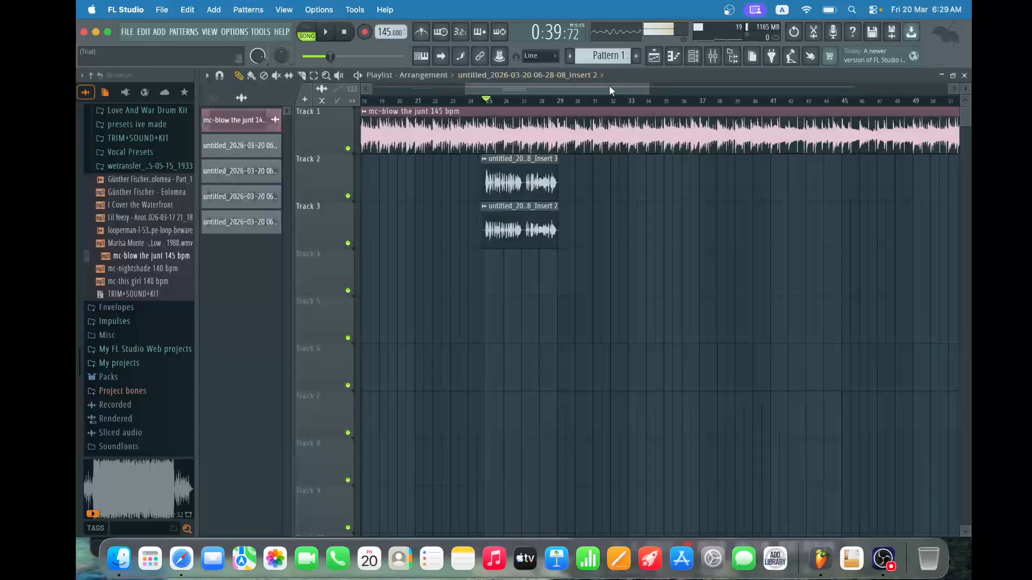
{"action": "left_click", "coordinate": [325, 34]}
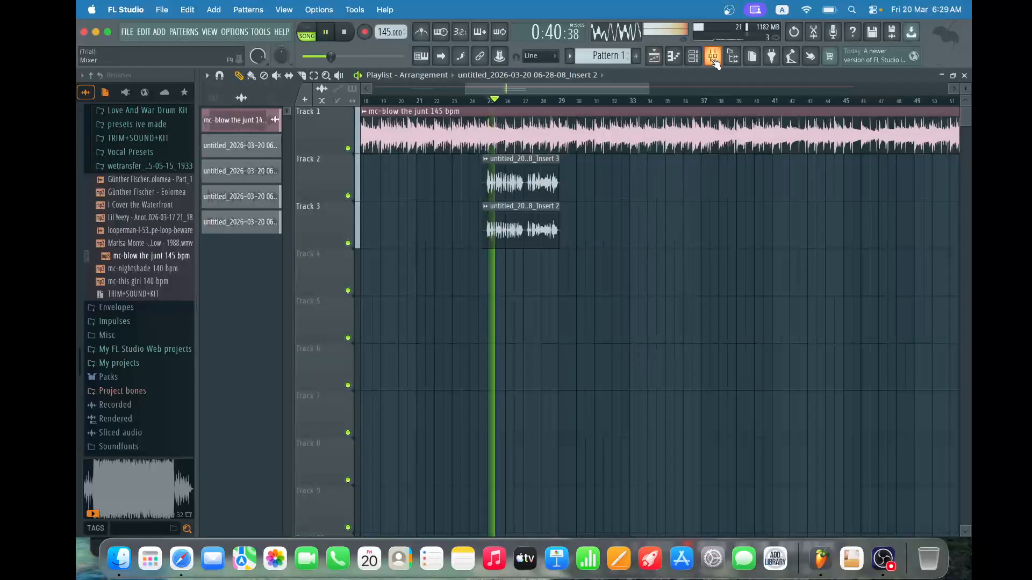
{"action": "key", "text": "F9"}
{"action": "left_click_drag", "start_coordinate": [435, 301], "coordinate": [435, 319]}
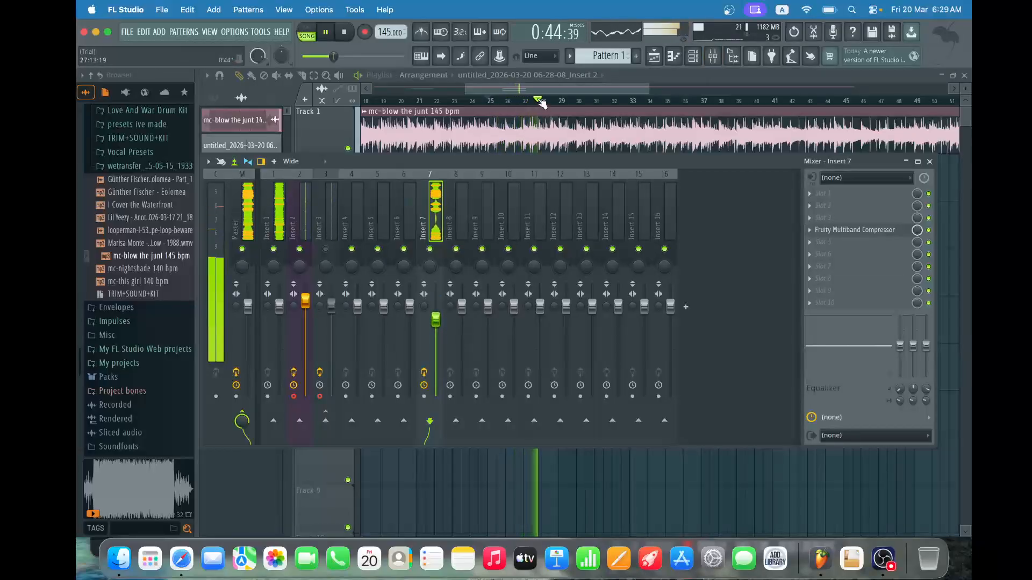
{"action": "key", "text": "F9"}
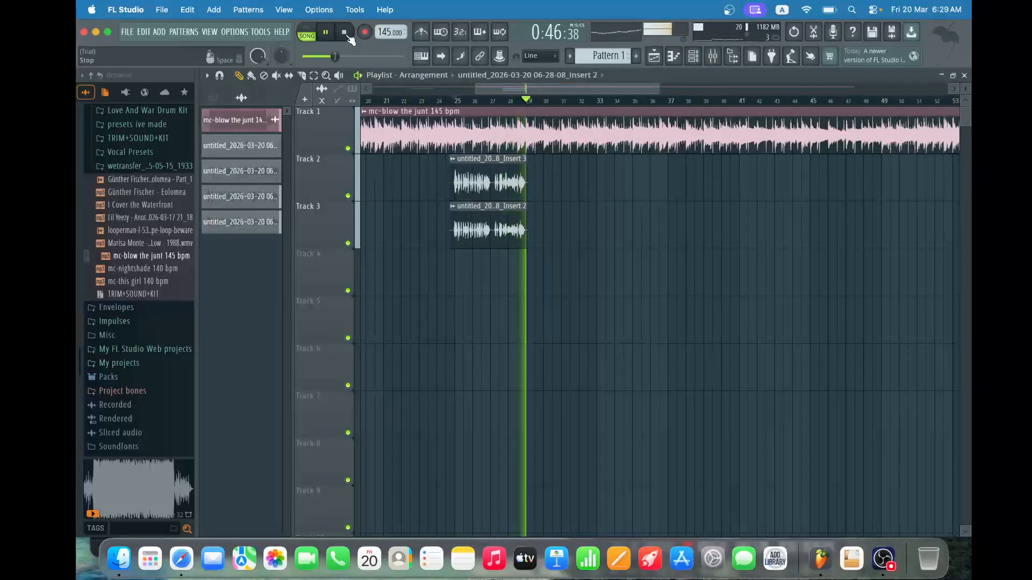
{"action": "key", "text": "space"}
Load Fruity Reeverb 2 into the seventh effect slot of Insert 7 and reduce its mix level during playback
{"action": "left_click", "coordinate": [709, 57]}
{"action": "left_click", "coordinate": [866, 272]}
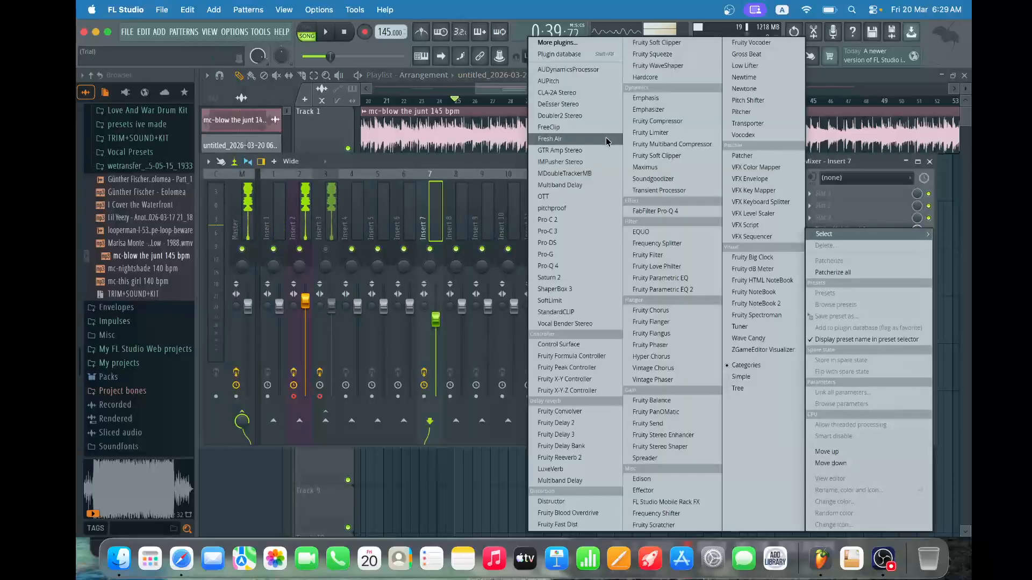
{"action": "left_click", "coordinate": [560, 458]}
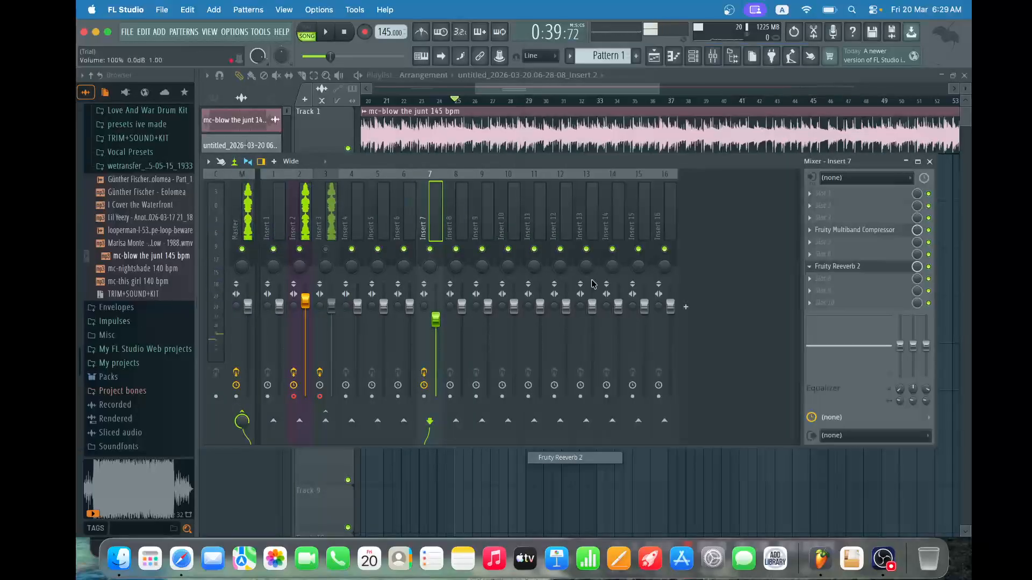
{"action": "key", "text": "space"}
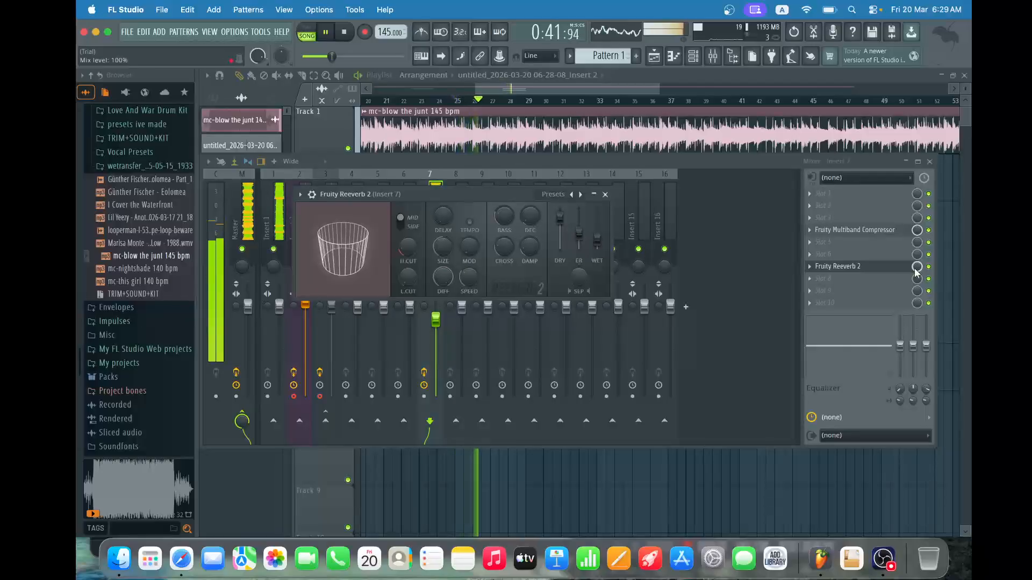
{"action": "left_click_drag", "start_coordinate": [917, 267], "coordinate": [917, 286]}
Load Fruity Delay 3 into the tenth effect slot of Insert 7, lower its mix level during playback, and stop playback
{"action": "left_click", "coordinate": [870, 302]}
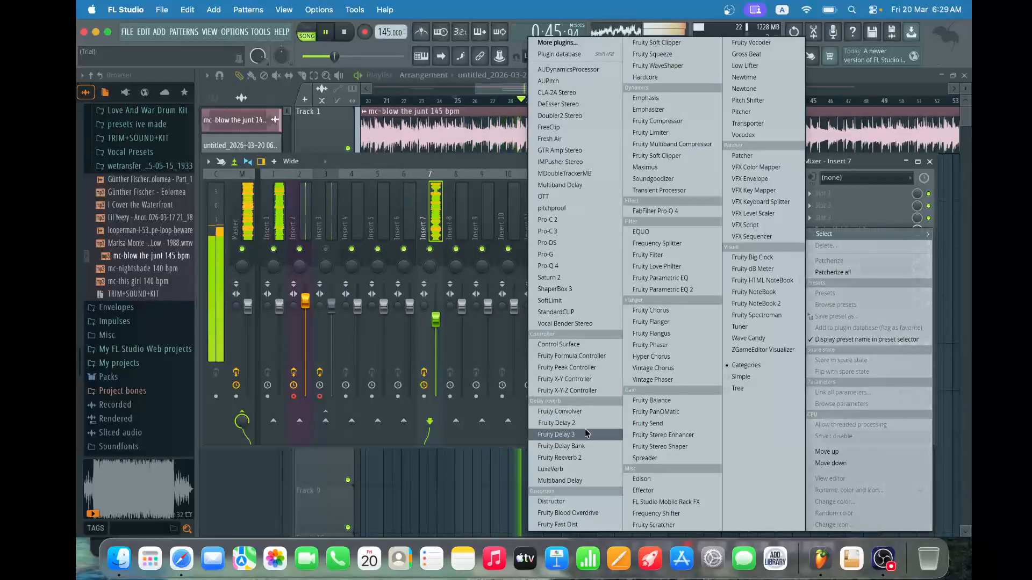
{"action": "left_click", "coordinate": [554, 435]}
{"action": "left_click", "coordinate": [344, 33]}
{"action": "key", "text": "space"}
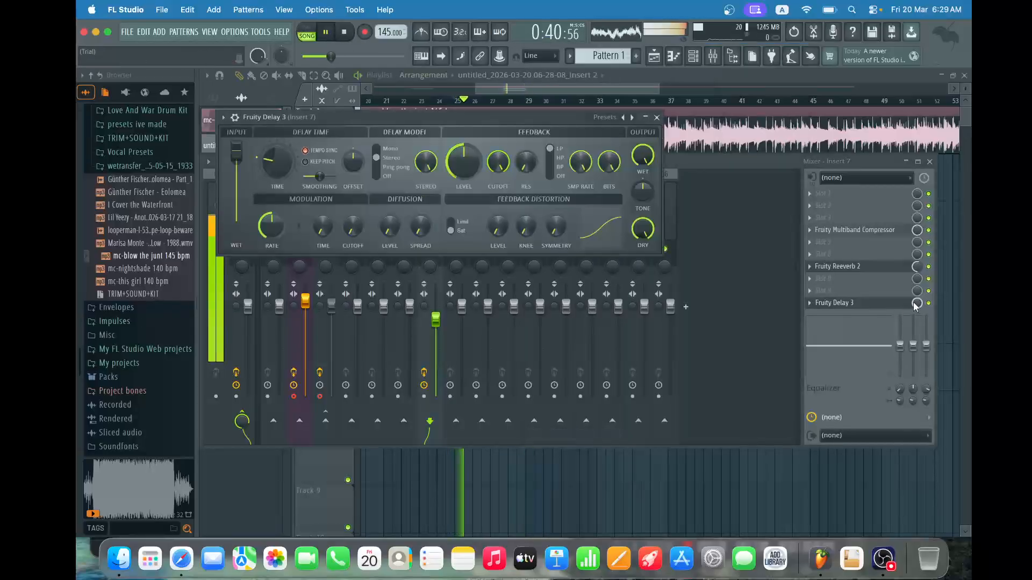
{"action": "left_click_drag", "start_coordinate": [917, 303], "coordinate": [917, 328]}
{"action": "left_click", "coordinate": [609, 89]}
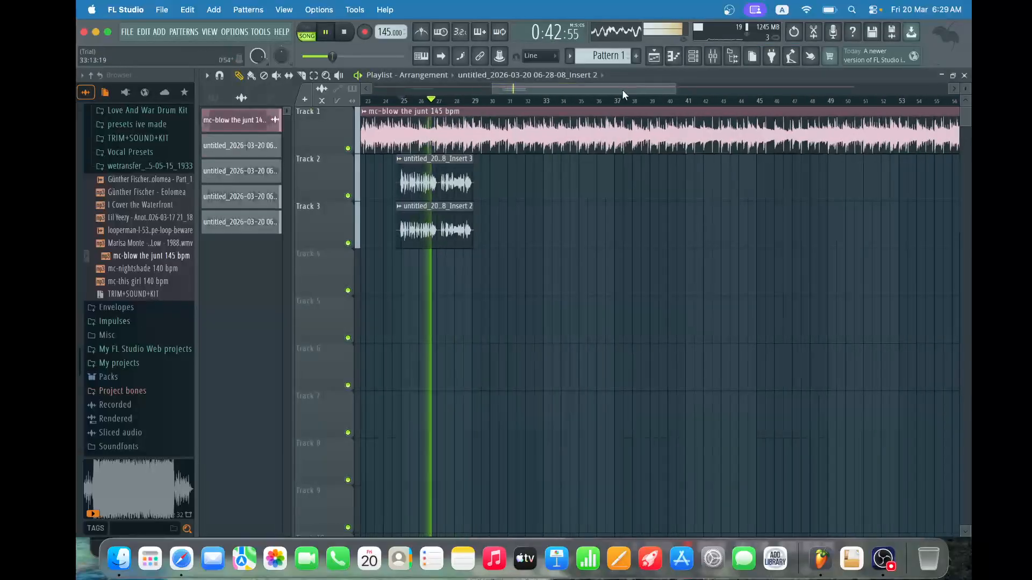
{"action": "key", "text": "space"}
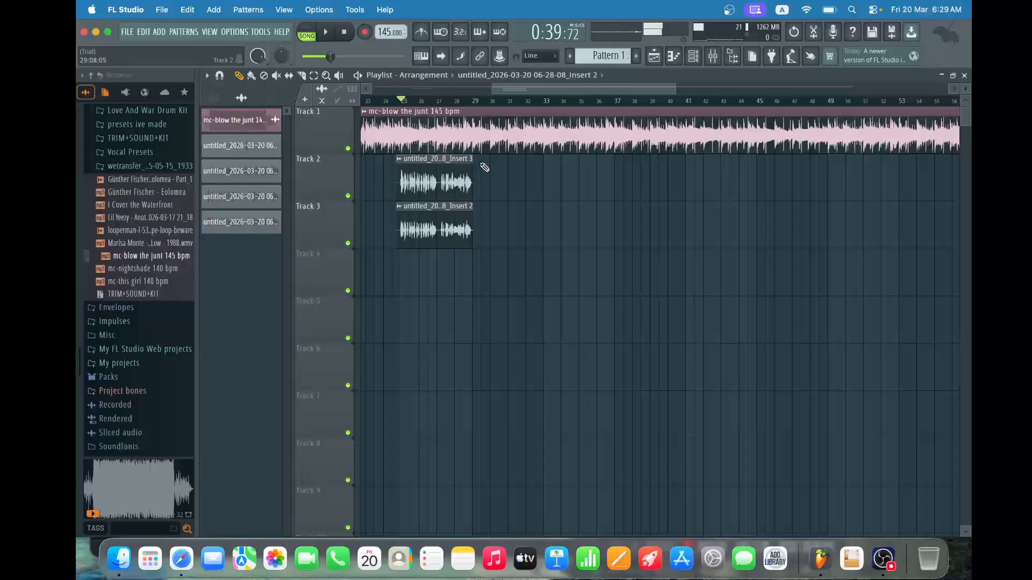
Undo the recorded vocal take and review the live effect chains on Insert 3 and Insert 2, leaving Insert 3 muted
{"action": "key", "text": "super+z"}
{"action": "left_click", "coordinate": [712, 55]}
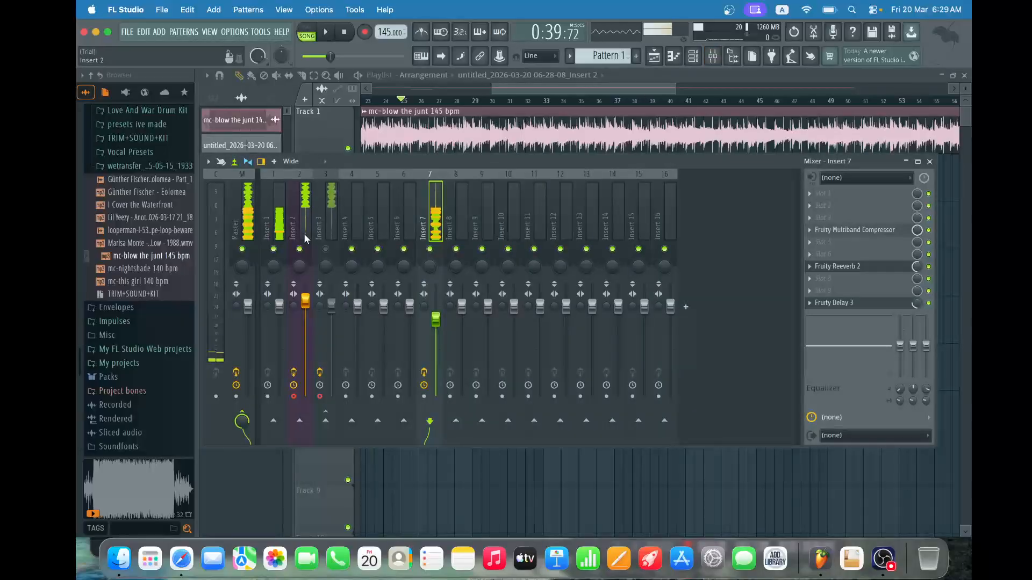
{"action": "left_click", "coordinate": [326, 209]}
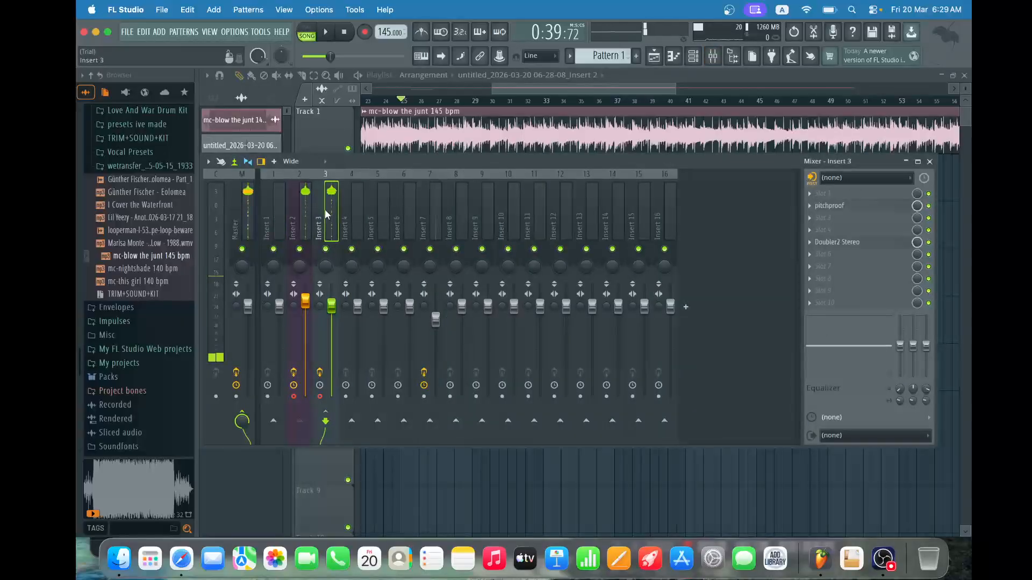
{"action": "left_click", "coordinate": [326, 249]}
{"action": "left_click", "coordinate": [293, 211]}
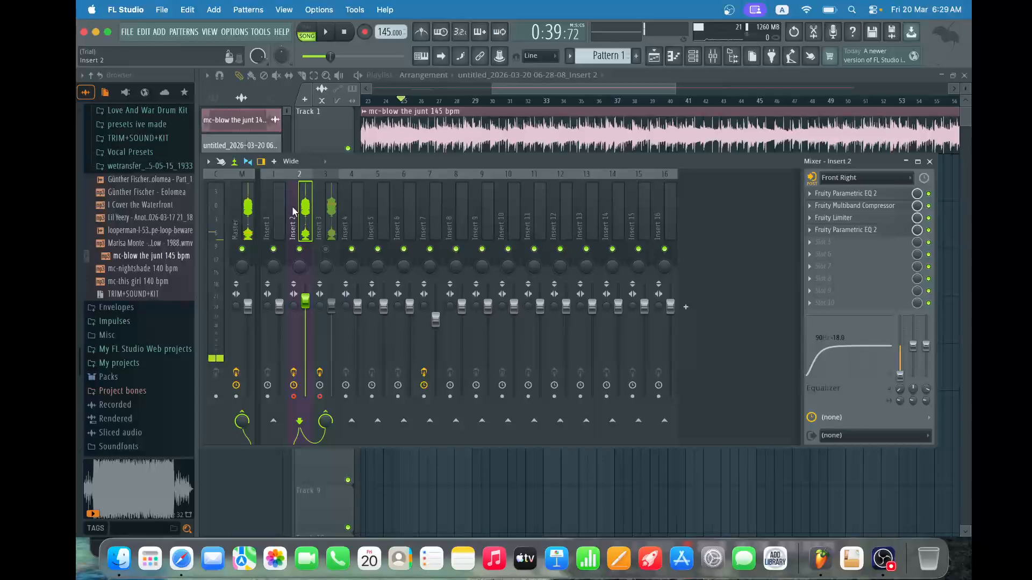
{"action": "left_click", "coordinate": [624, 86]}
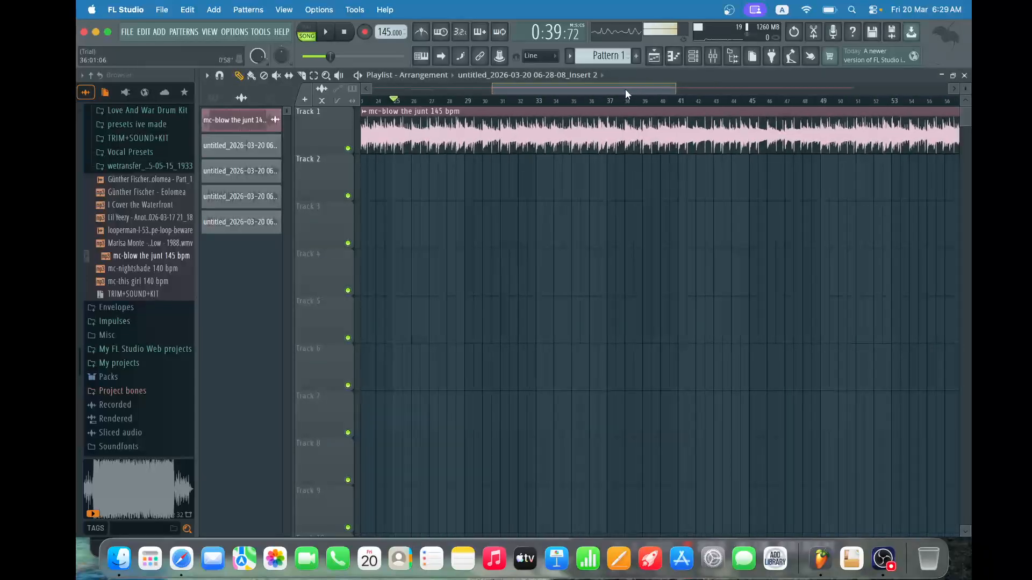
Delete the beat clip from Track 1 and return the playlist view and playhead to the start of the song
{"action": "right_click", "coordinate": [620, 149]}
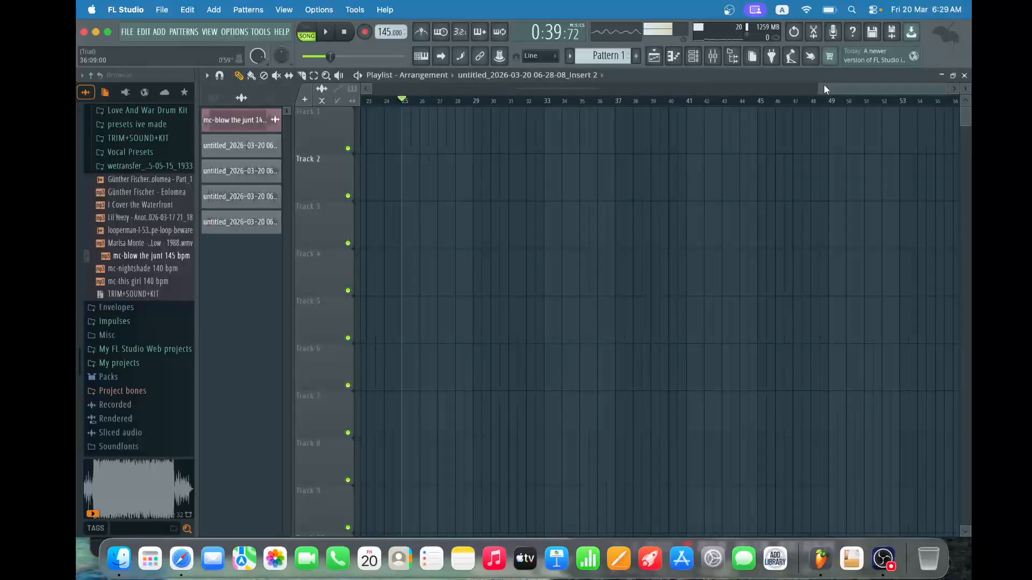
{"action": "left_click_drag", "start_coordinate": [824, 86], "coordinate": [376, 89]}
{"action": "right_click", "coordinate": [505, 164]}
{"action": "left_click_drag", "start_coordinate": [570, 102], "coordinate": [140, 51]}
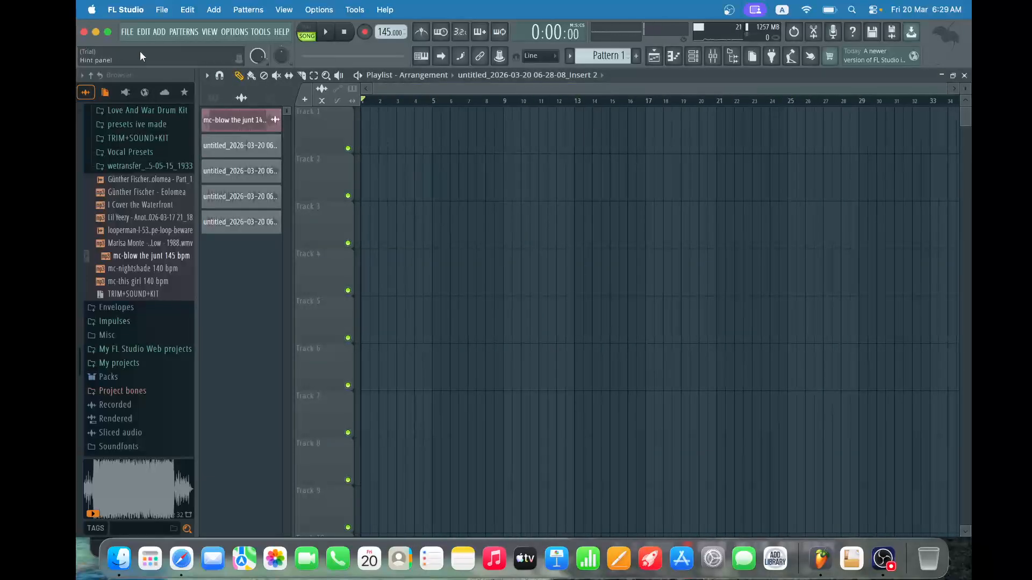
Quit FL Studio without saving the changes to untitled.flp and close the Image-Line support page
{"action": "left_click", "coordinate": [85, 33]}
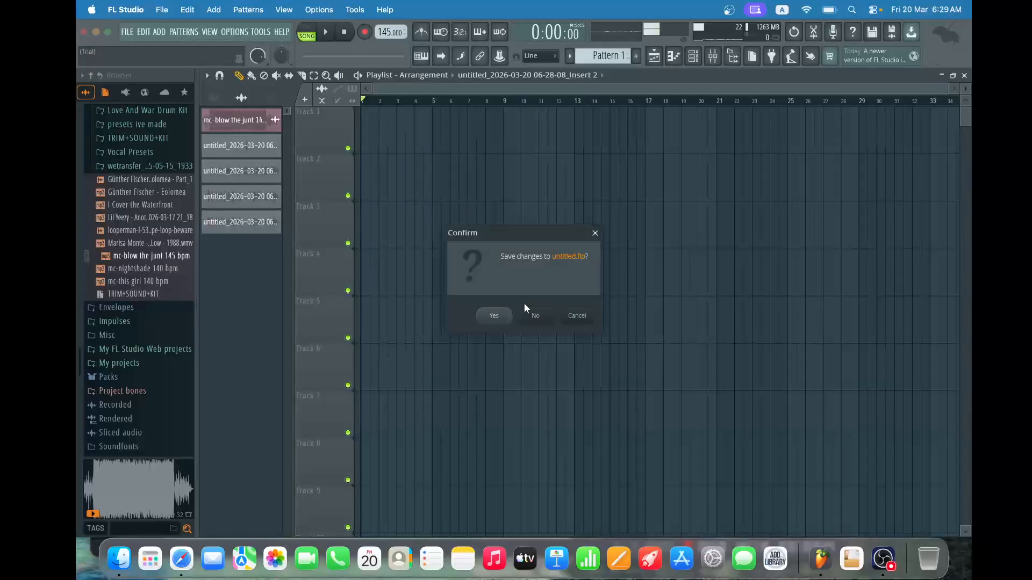
{"action": "left_click", "coordinate": [536, 316]}
{"action": "left_click", "coordinate": [654, 354]}
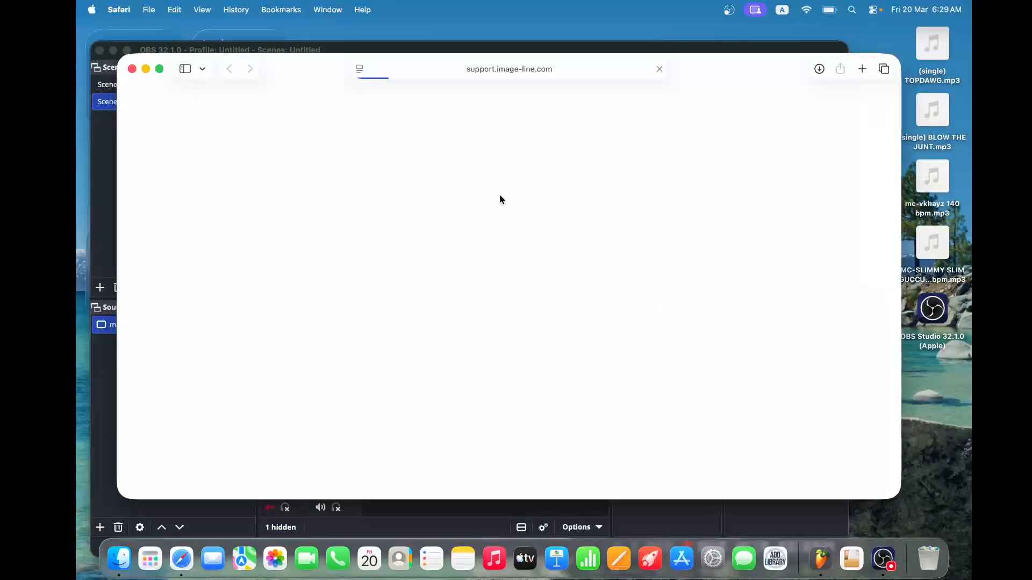
{"action": "key", "text": "super+w"}
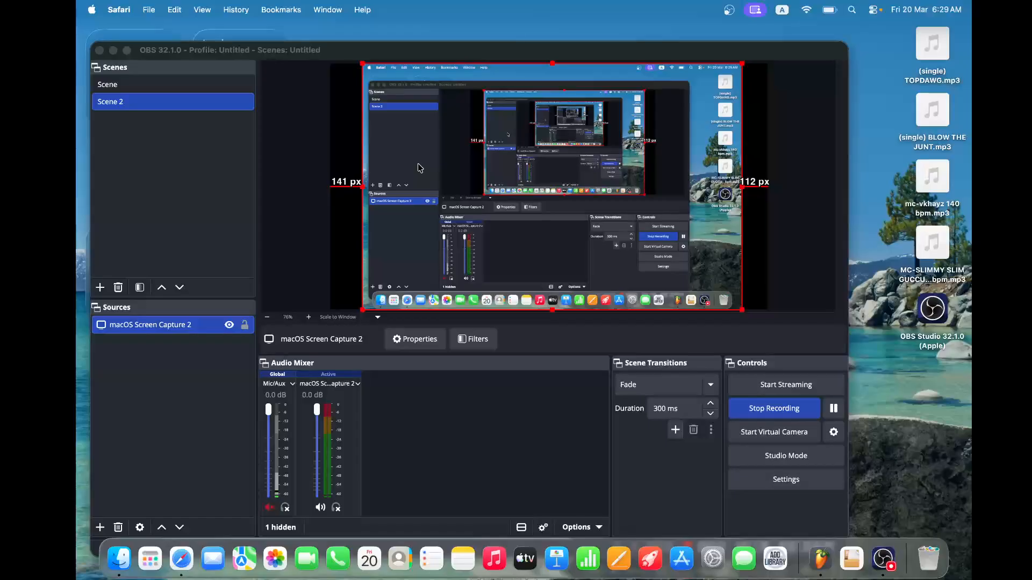
Launch Logic Pro from the Applications folder in Finder and close the Finder window
{"action": "left_click", "coordinate": [120, 559]}
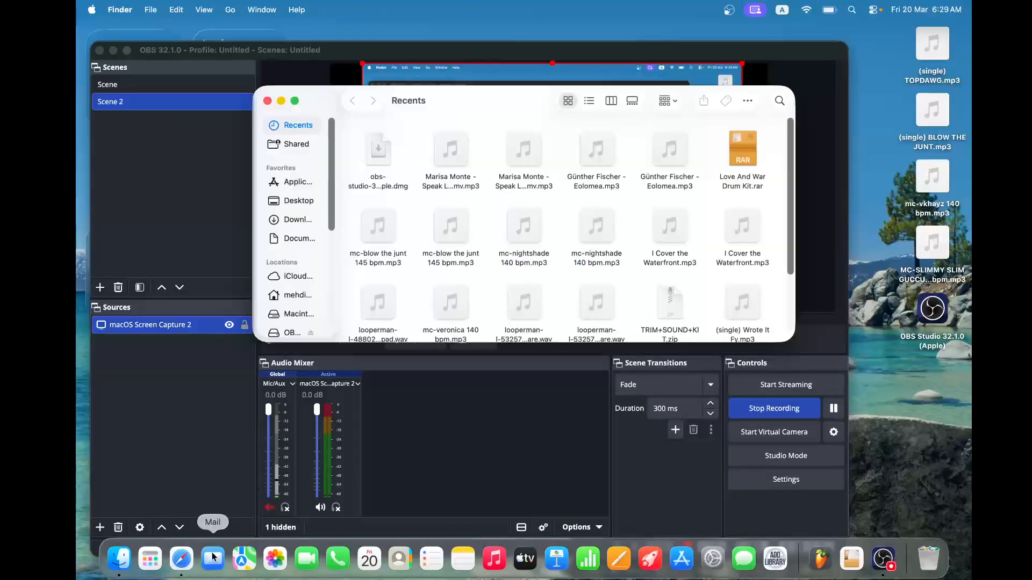
{"action": "left_click", "coordinate": [297, 182]}
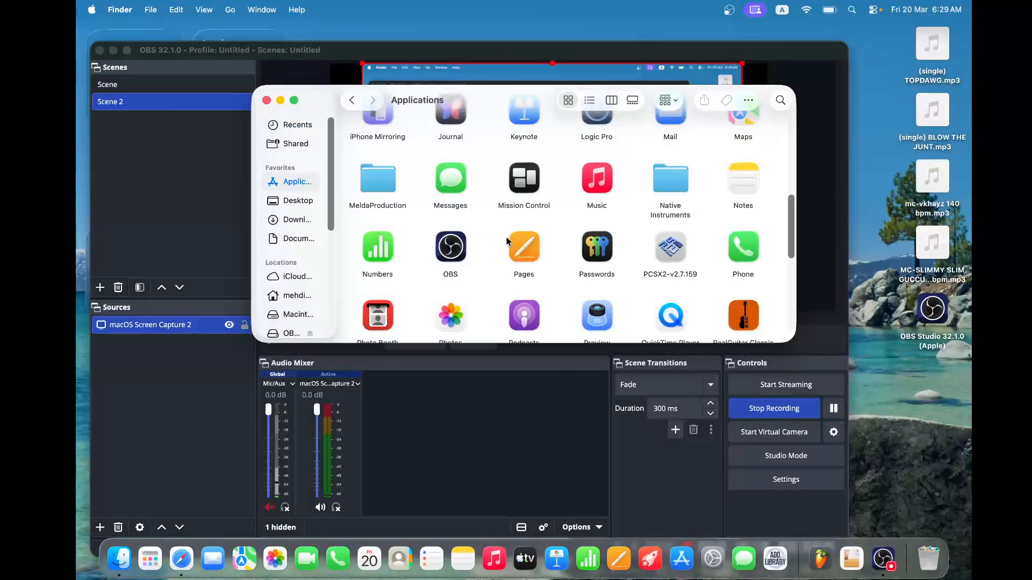
{"action": "scroll", "coordinate": [575, 264], "scroll_direction": "down", "scroll_amount": 10}
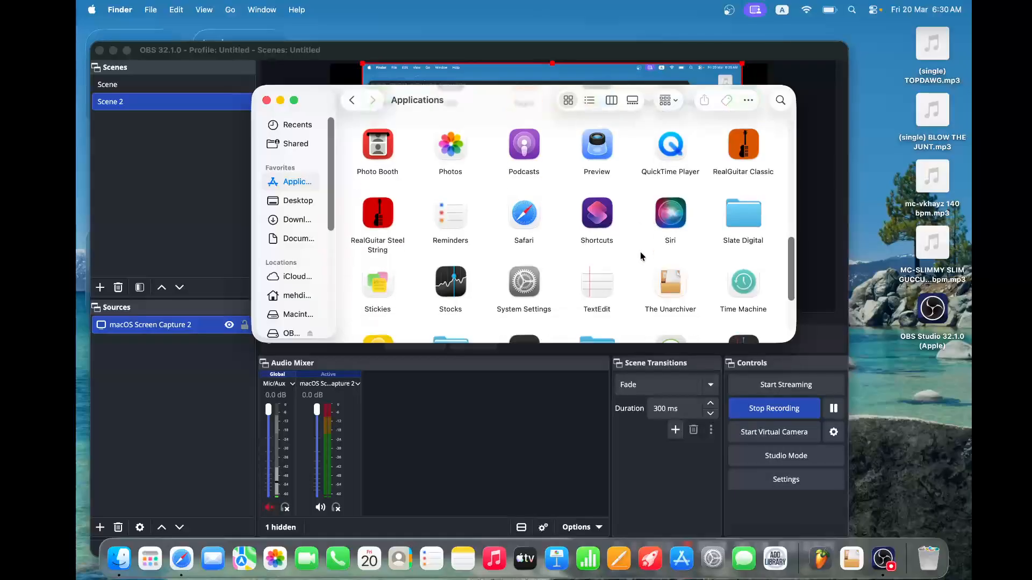
{"action": "scroll", "coordinate": [640, 257], "scroll_direction": "up", "scroll_amount": 10}
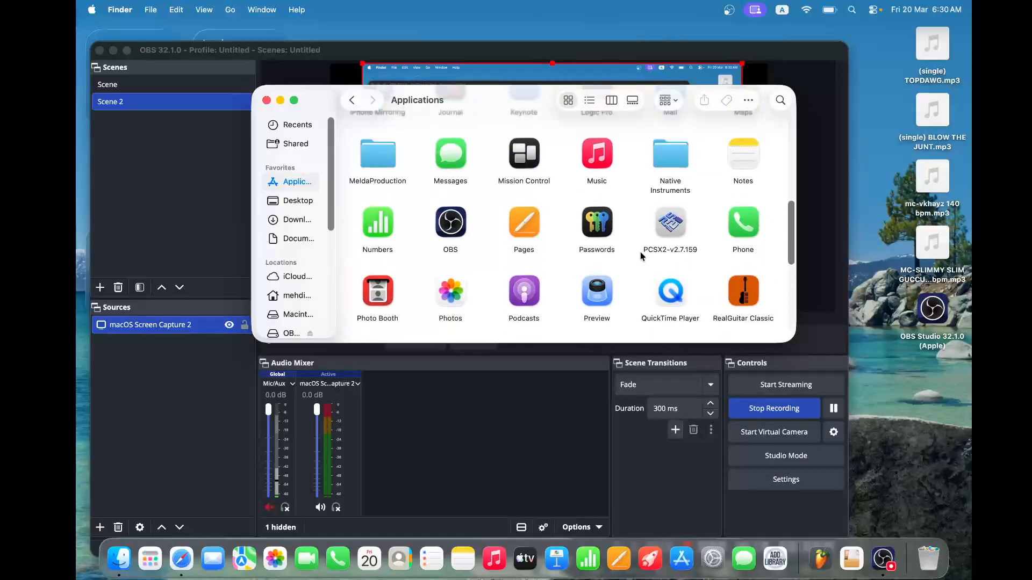
{"action": "double_click", "coordinate": [605, 226]}
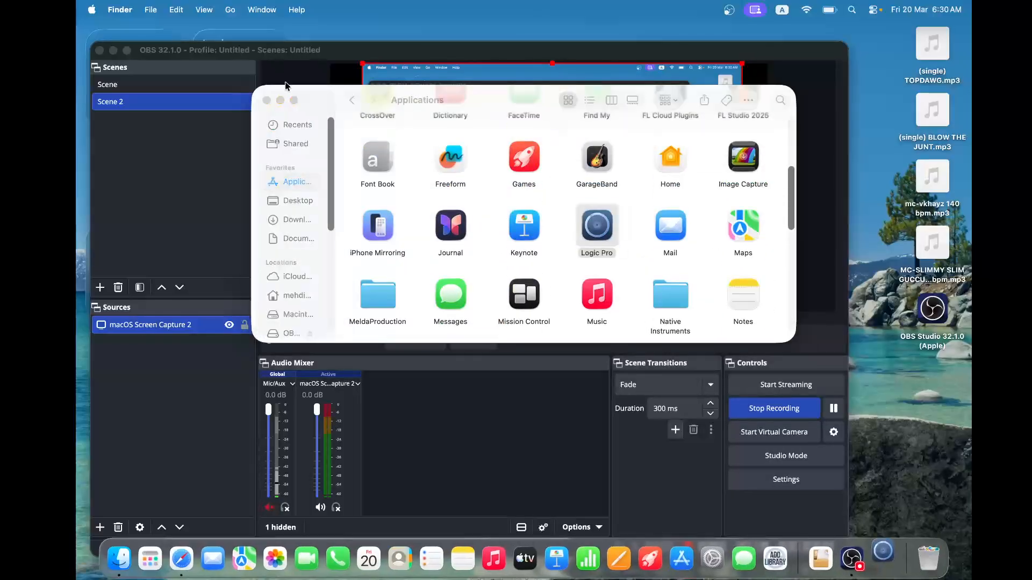
{"action": "left_click", "coordinate": [265, 101]}
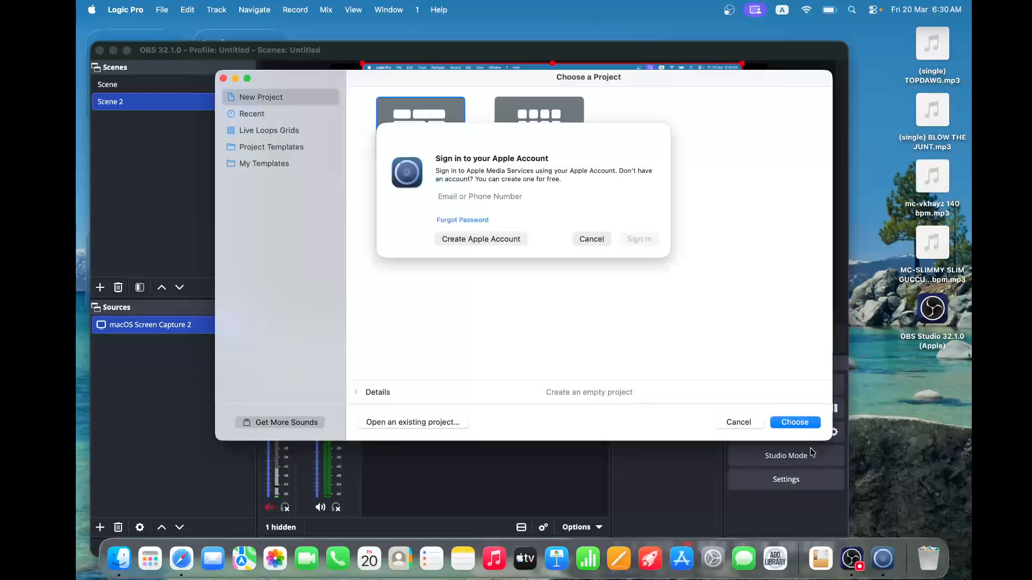
Dismiss the Apple Account sign-in and create an empty project with one Mic or Line audio track on Input 1, monitored and record-enabled
{"action": "left_click", "coordinate": [583, 235]}
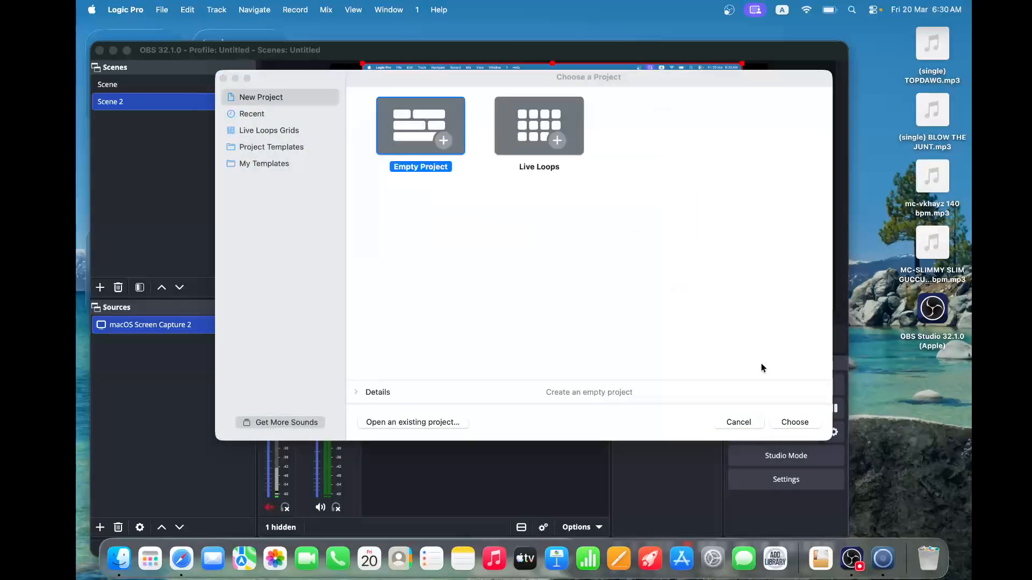
{"action": "left_click", "coordinate": [795, 422]}
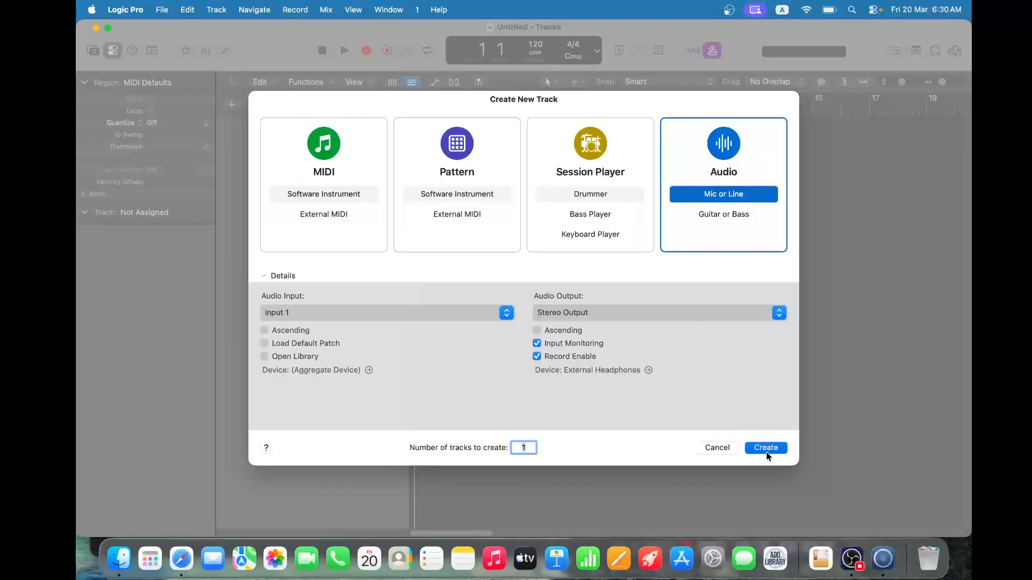
{"action": "left_click", "coordinate": [767, 451]}
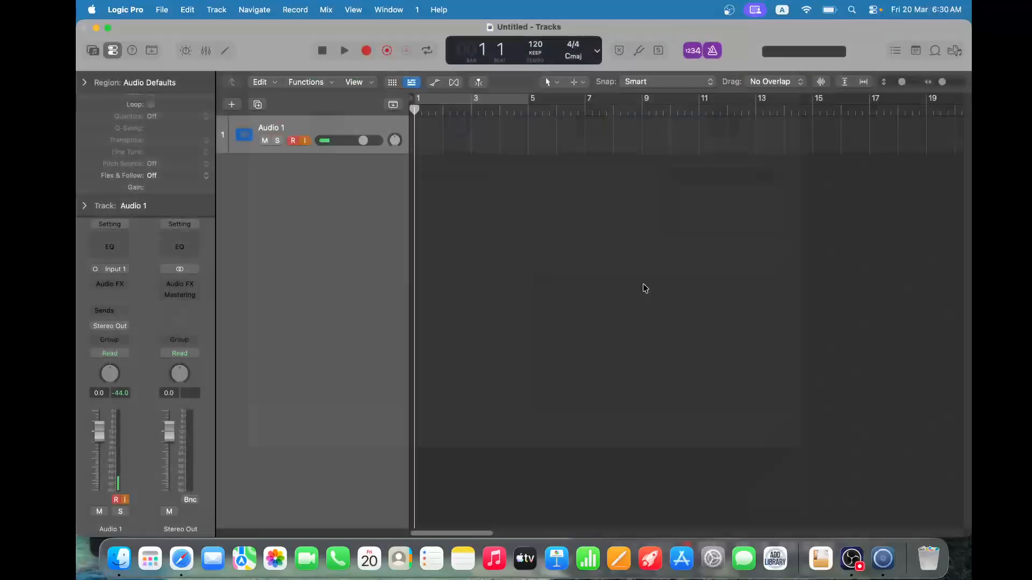
Set the Audio 1 track's volume to 0.3 dB and dismiss the audio effect list without choosing one
{"action": "double_click", "coordinate": [364, 141]}
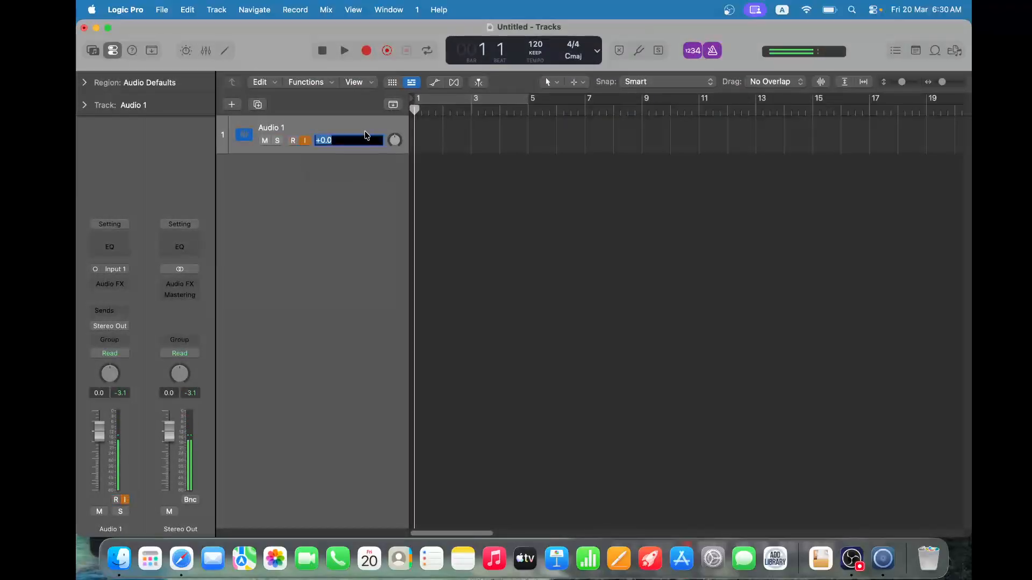
{"action": "left_click_drag", "start_coordinate": [364, 144], "coordinate": [365, 144]}
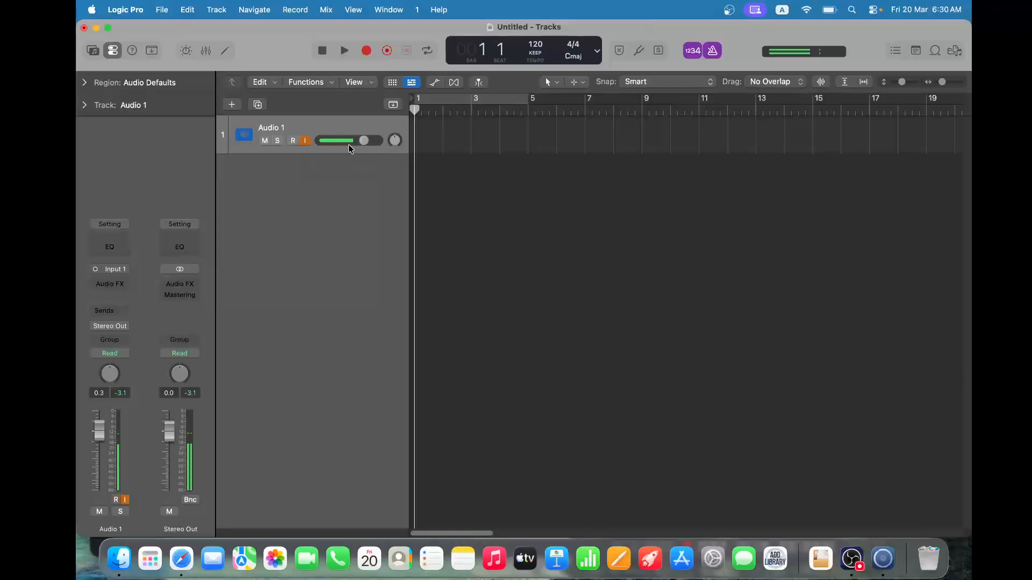
{"action": "left_click", "coordinate": [116, 286]}
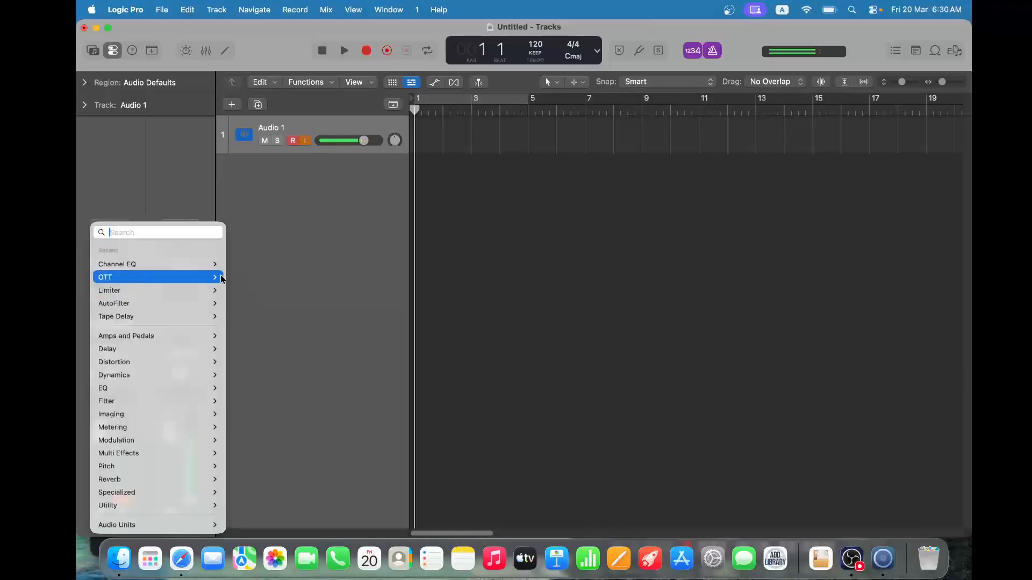
{"action": "left_click", "coordinate": [304, 275]}
Insert Channel EQ as the first audio effect on Audio 1 and reposition its window over the tracks area
{"action": "left_click", "coordinate": [108, 286]}
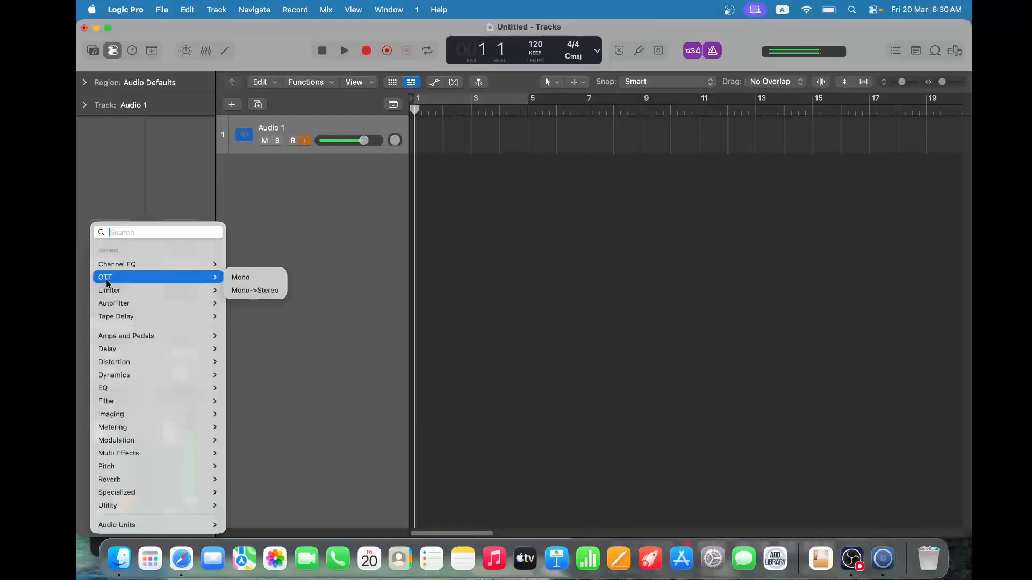
{"action": "mouse_move", "coordinate": [131, 264]}
{"action": "left_click", "coordinate": [237, 268]}
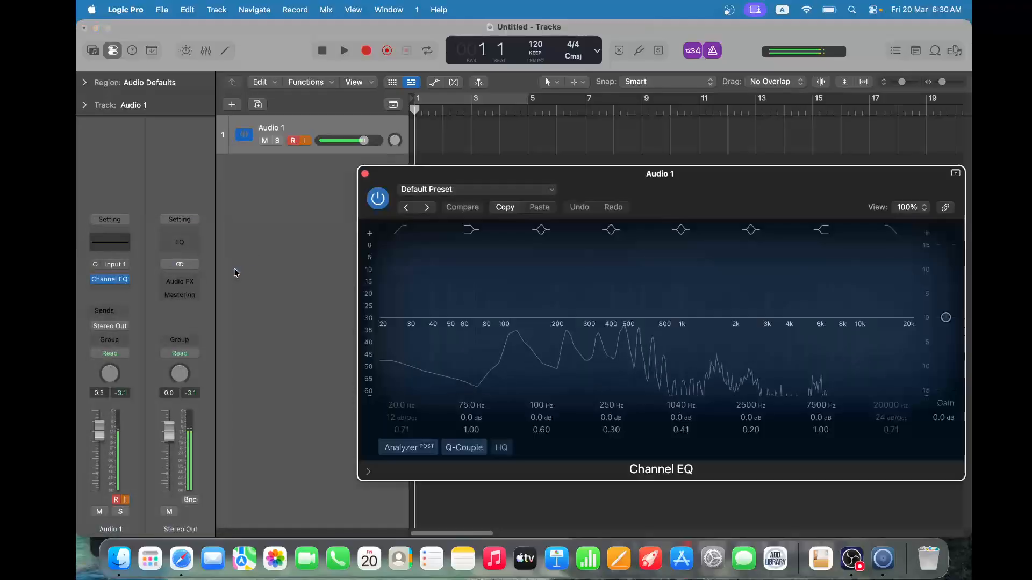
{"action": "left_click_drag", "start_coordinate": [559, 181], "coordinate": [438, 144]}
Load the Pop Vocal preset in Channel EQ, set the high shelf to +9.6 dB at 6350 Hz, and close the EQ
{"action": "left_click", "coordinate": [432, 151]}
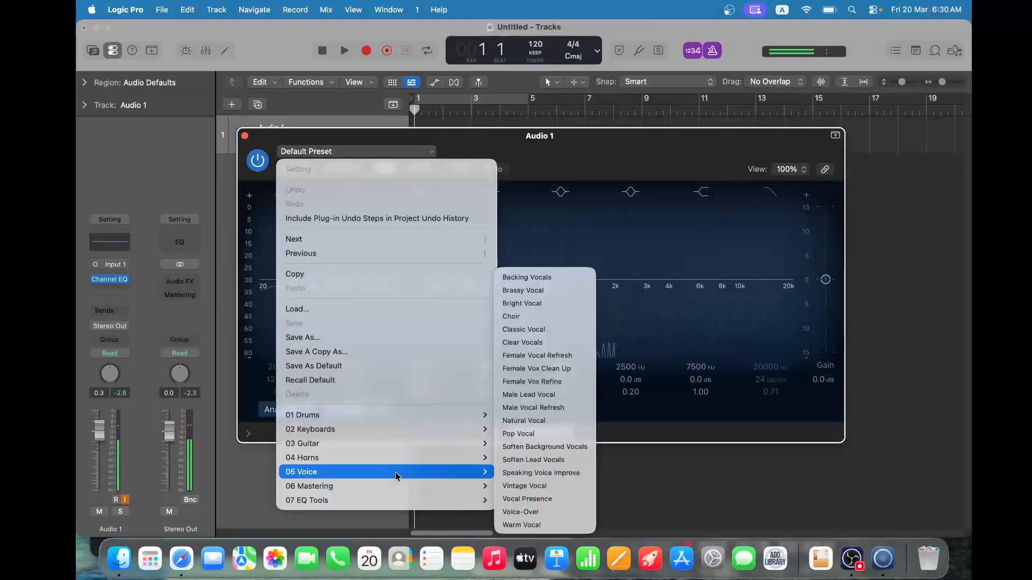
{"action": "mouse_move", "coordinate": [409, 472]}
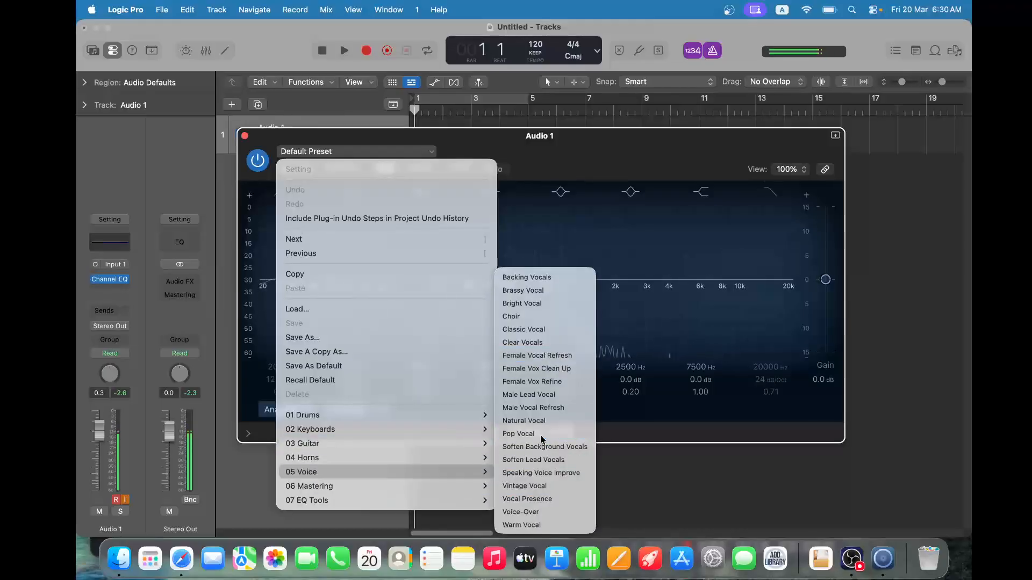
{"action": "left_click", "coordinate": [541, 436]}
{"action": "left_click_drag", "start_coordinate": [720, 296], "coordinate": [704, 257]}
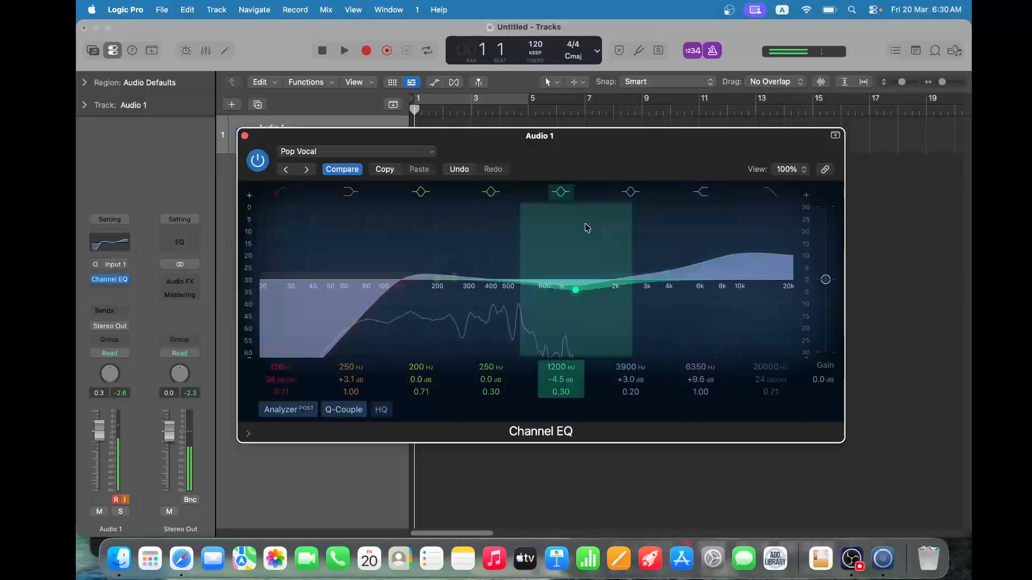
{"action": "left_click", "coordinate": [245, 136]}
Insert a mono Compressor from the Dynamics effects on Audio 1, directly below the Channel EQ
{"action": "left_click", "coordinate": [109, 287]}
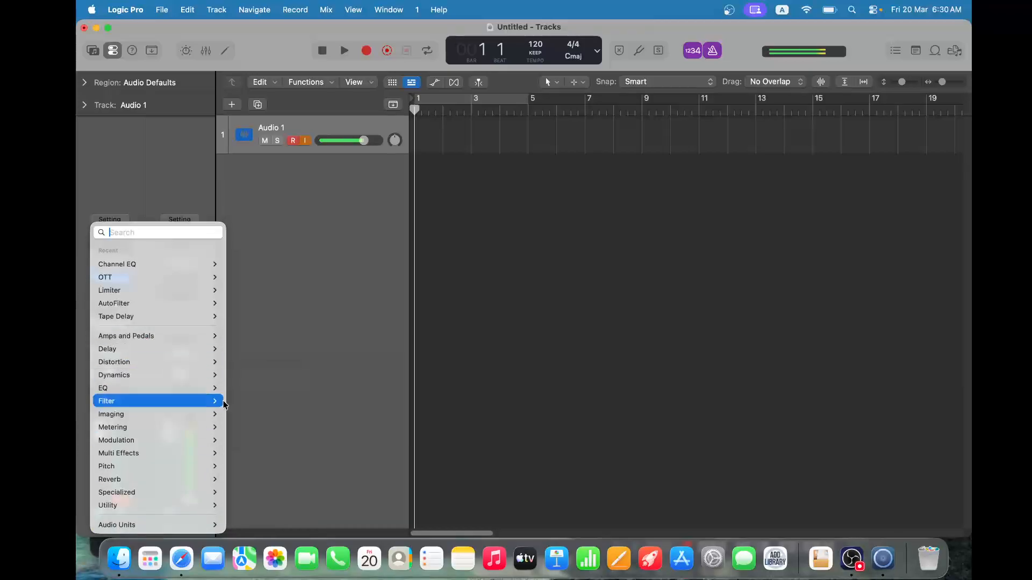
{"action": "mouse_move", "coordinate": [173, 374]}
{"action": "mouse_move", "coordinate": [267, 388]}
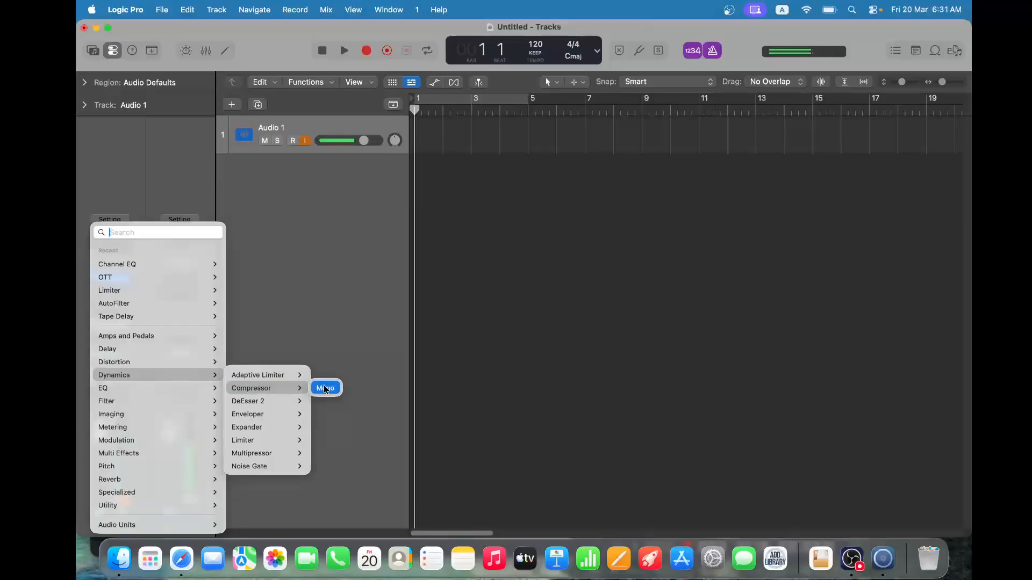
{"action": "left_click", "coordinate": [325, 388]}
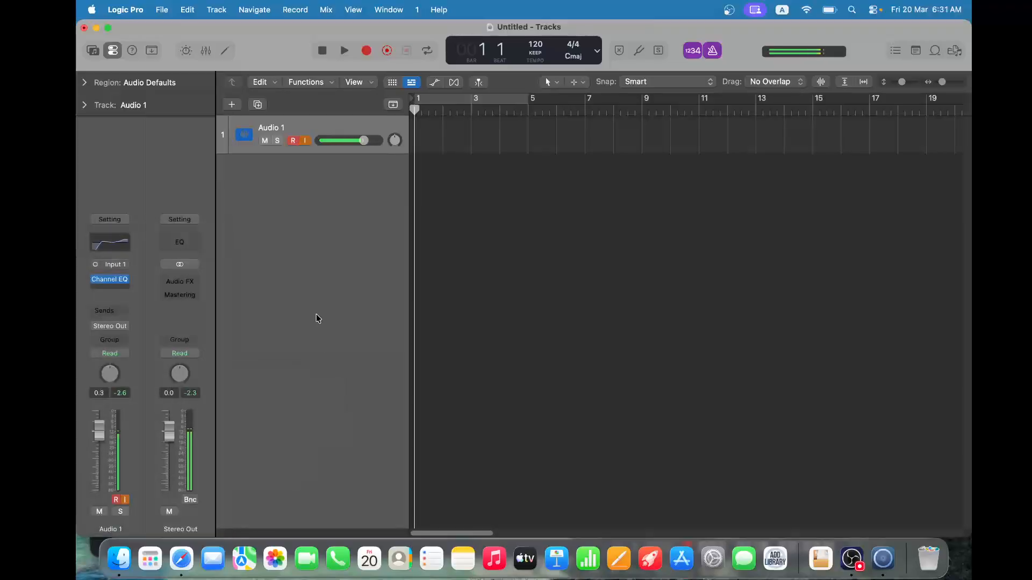
{"action": "left_click", "coordinate": [118, 295]}
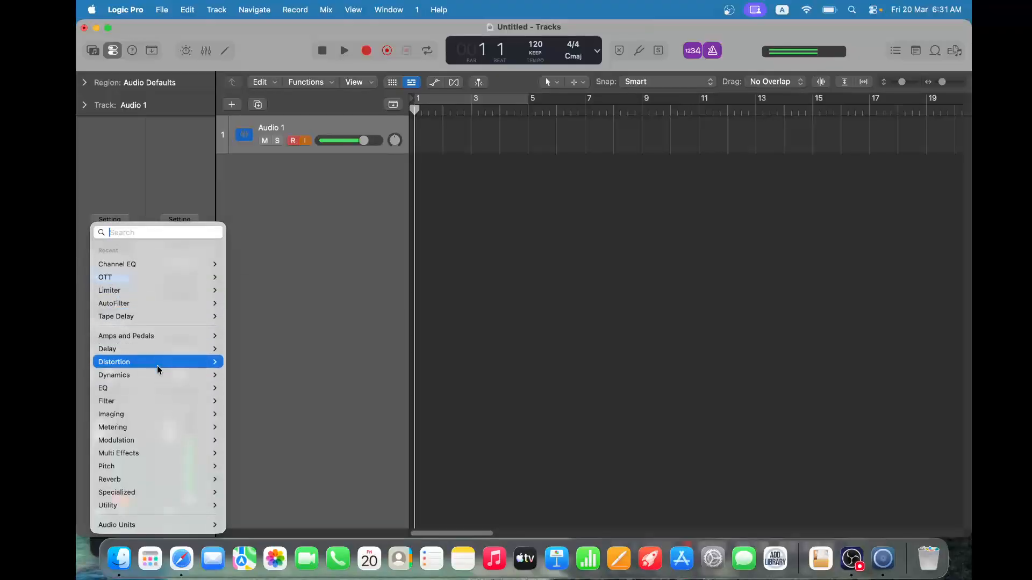
{"action": "mouse_move", "coordinate": [162, 375]}
{"action": "mouse_move", "coordinate": [249, 390]}
{"action": "left_click", "coordinate": [333, 388]}
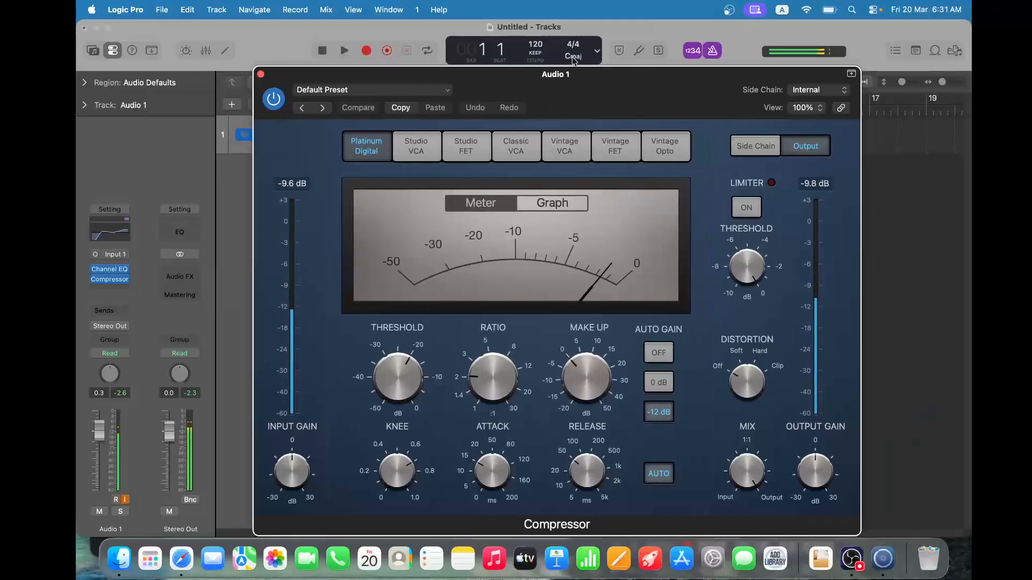
Set the Compressor to Vintage FET with a lower threshold and knee, 92 ms attack, -7.5 dB input gain and +1.0 dB output gain, and close it
{"action": "left_click", "coordinate": [616, 118]}
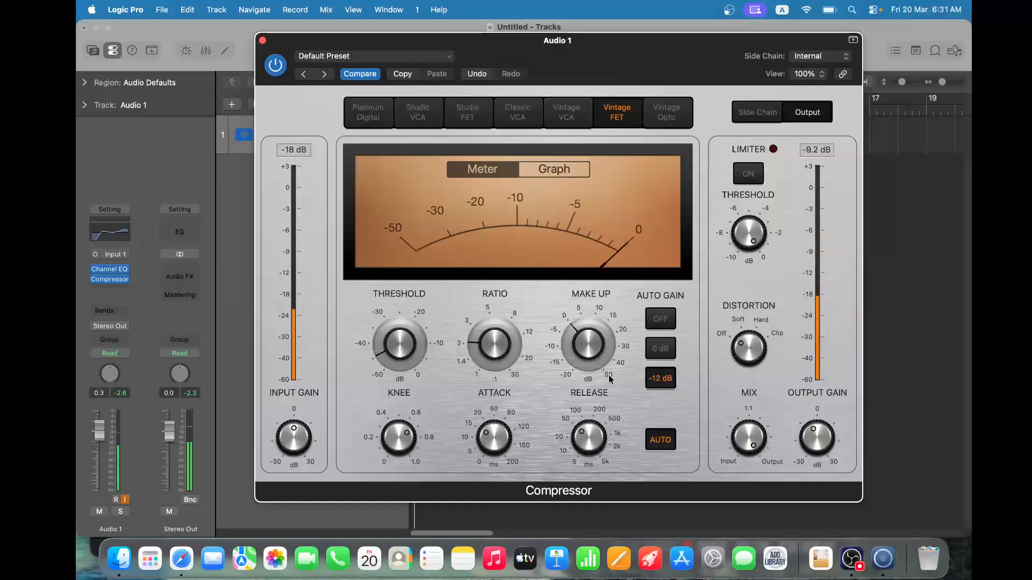
{"action": "mouse_move", "coordinate": [593, 439]}
{"action": "left_mouse_down"}
{"action": "mouse_move", "coordinate": [602, 413]}
{"action": "mouse_move", "coordinate": [597, 453]}
{"action": "left_mouse_up"}
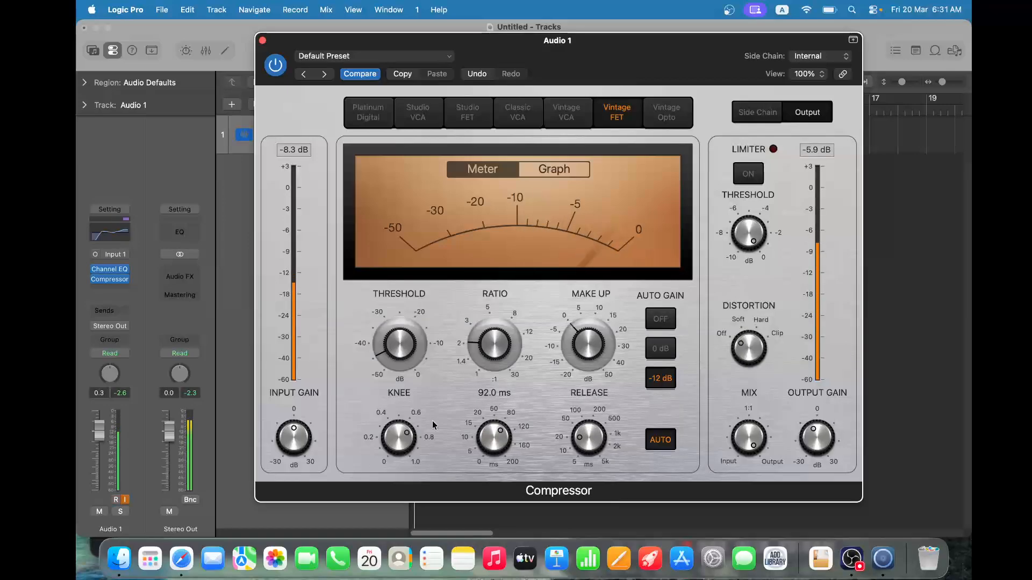
{"action": "left_click_drag", "start_coordinate": [404, 463], "coordinate": [403, 455]}
{"action": "left_click_drag", "start_coordinate": [309, 438], "coordinate": [301, 464]}
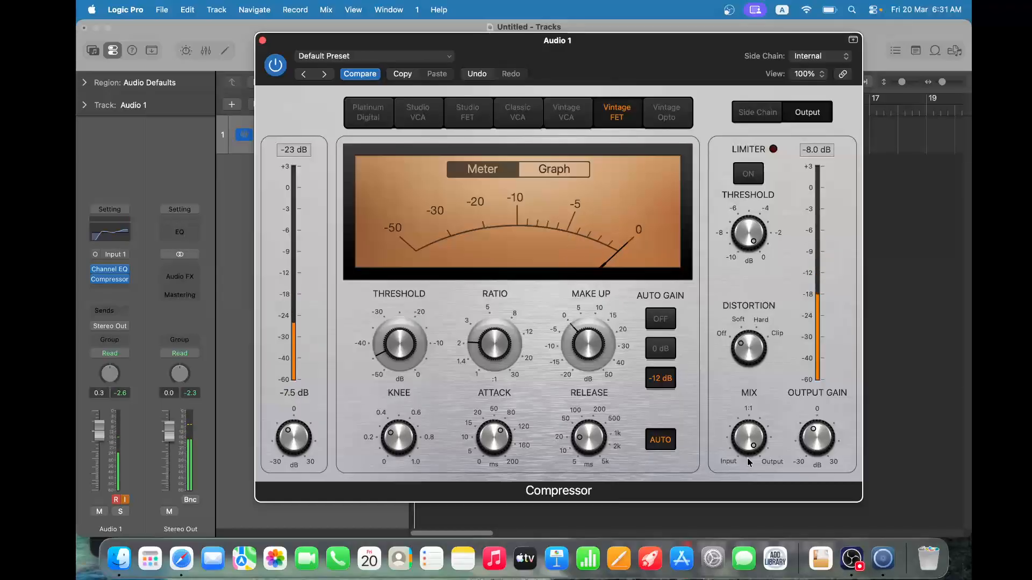
{"action": "mouse_move", "coordinate": [806, 440]}
{"action": "scroll", "coordinate": [810, 425], "scroll_direction": "up", "scroll_amount": 2}
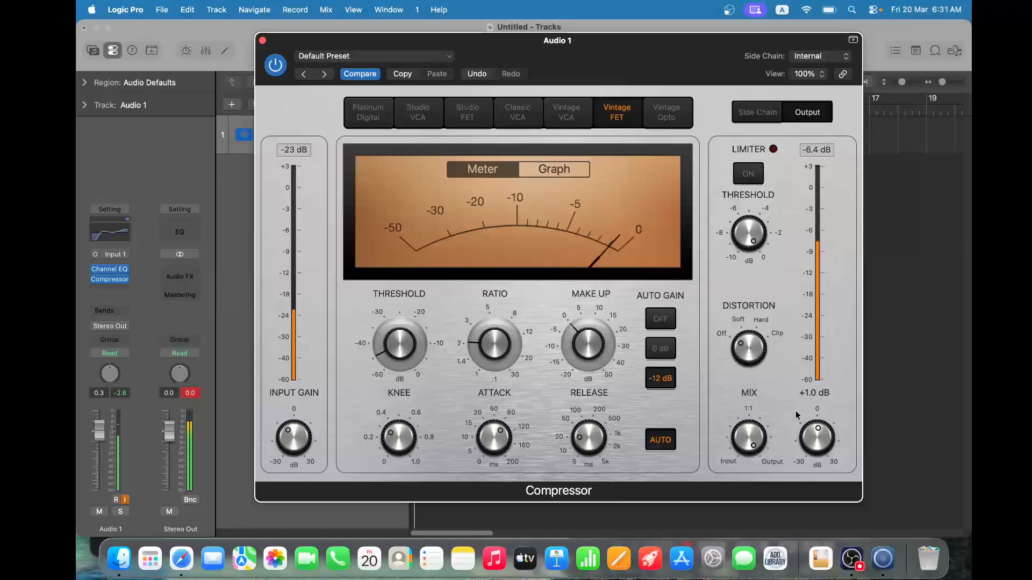
{"action": "left_click", "coordinate": [263, 40]}
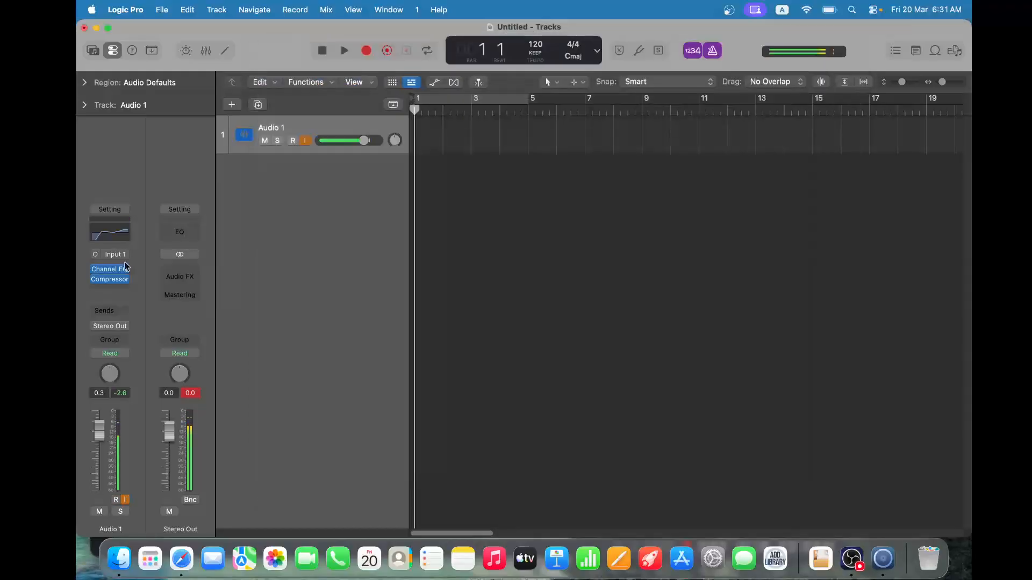
Insert a mono DeEsser 2 from the Dynamics effects below the Compressor, set its threshold to -12.6 dB, and close it
{"action": "left_click", "coordinate": [104, 289]}
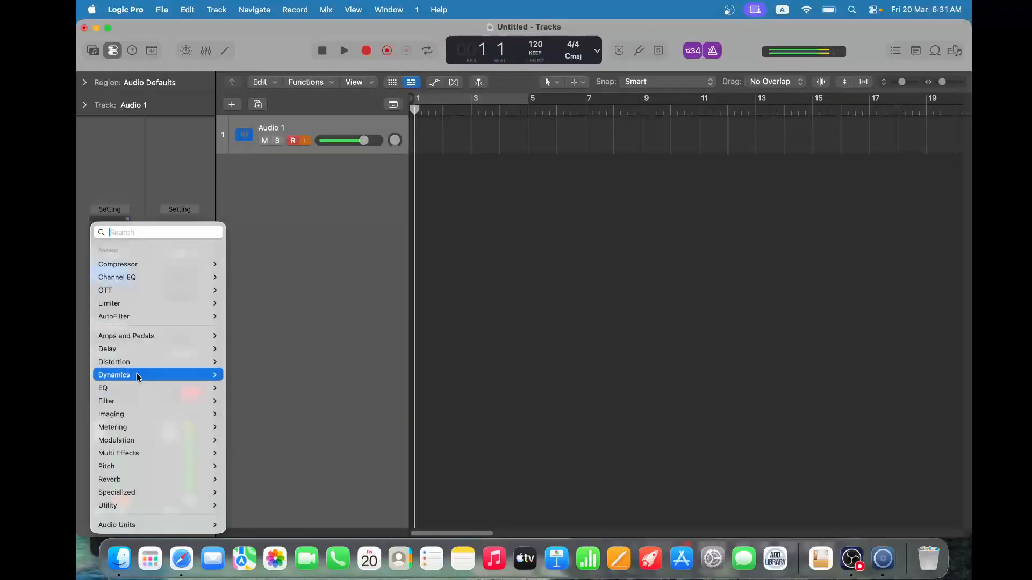
{"action": "mouse_move", "coordinate": [134, 375]}
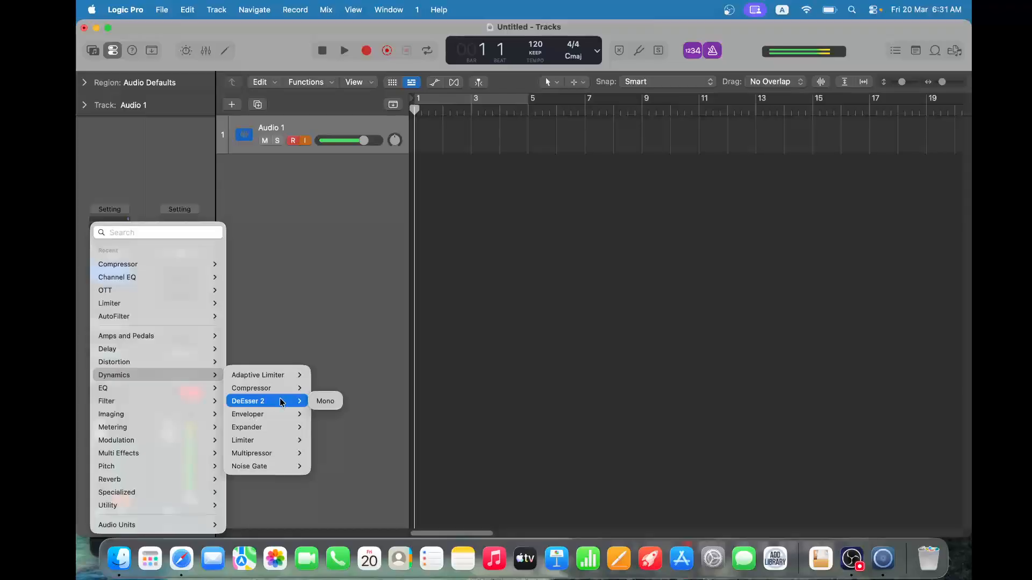
{"action": "left_click", "coordinate": [326, 401]}
{"action": "left_click_drag", "start_coordinate": [529, 247], "coordinate": [516, 272]}
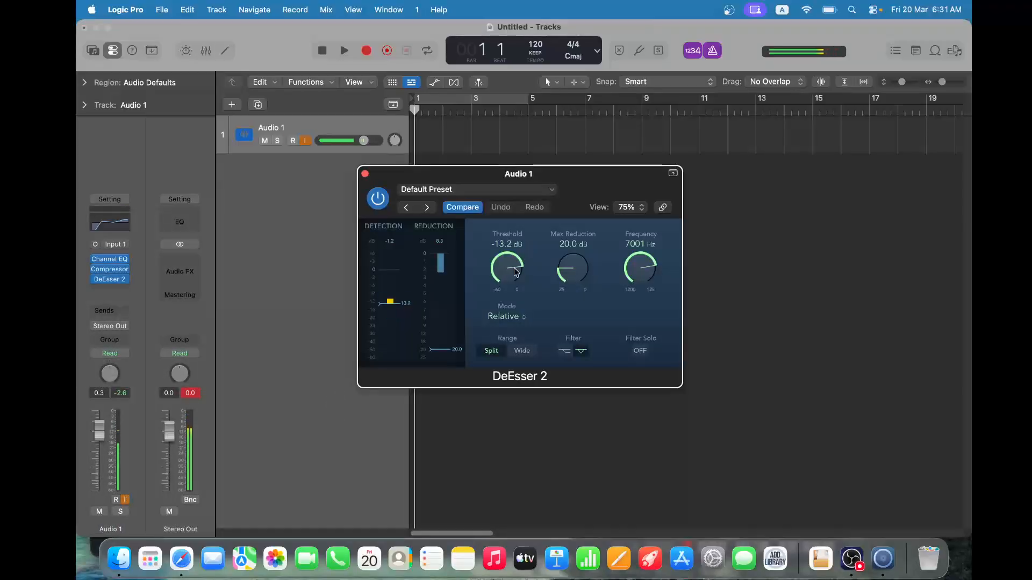
{"action": "left_click", "coordinate": [365, 174]}
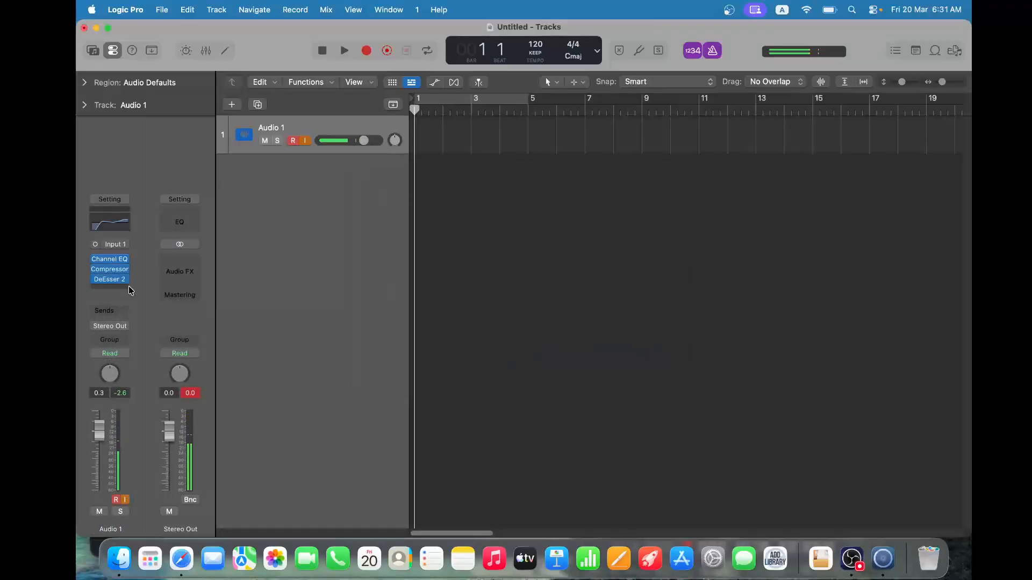
{"action": "left_click", "coordinate": [120, 283]}
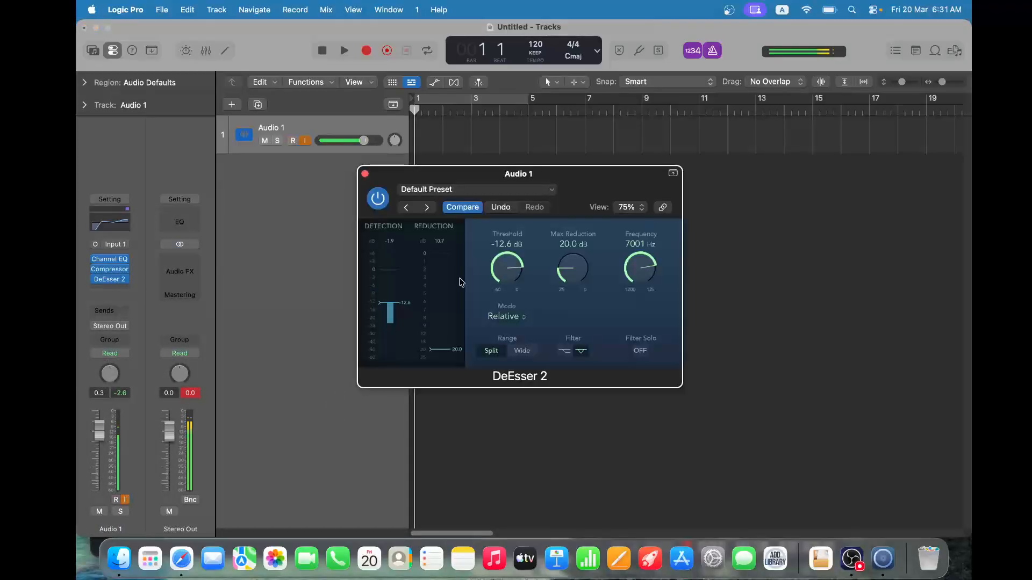
{"action": "left_click", "coordinate": [364, 174]}
Insert a mono Noise Gate with default settings below DeEsser 2 and raise the Audio 1 volume to 1.5 dB
{"action": "left_click", "coordinate": [118, 290]}
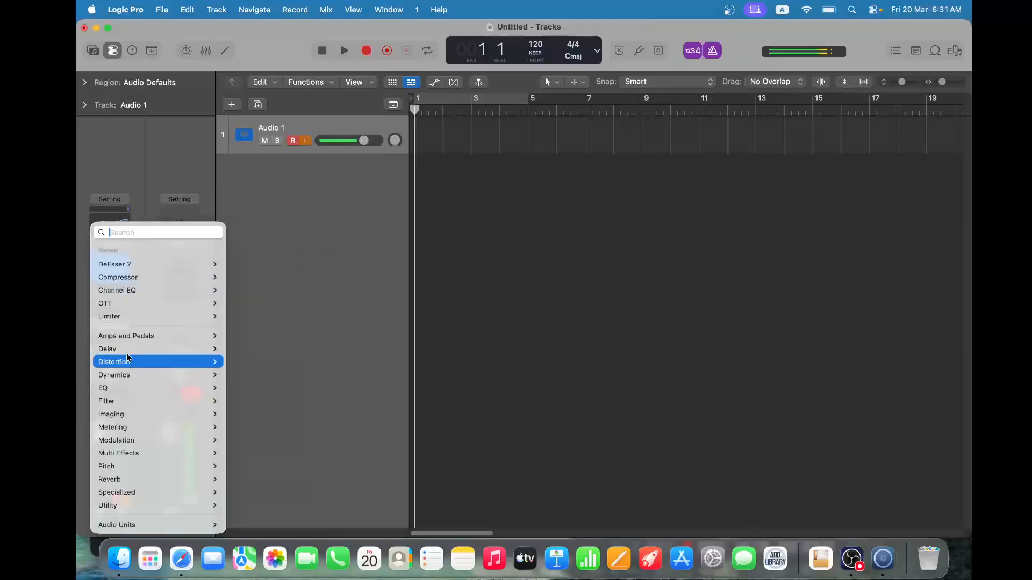
{"action": "mouse_move", "coordinate": [128, 376]}
{"action": "mouse_move", "coordinate": [284, 472]}
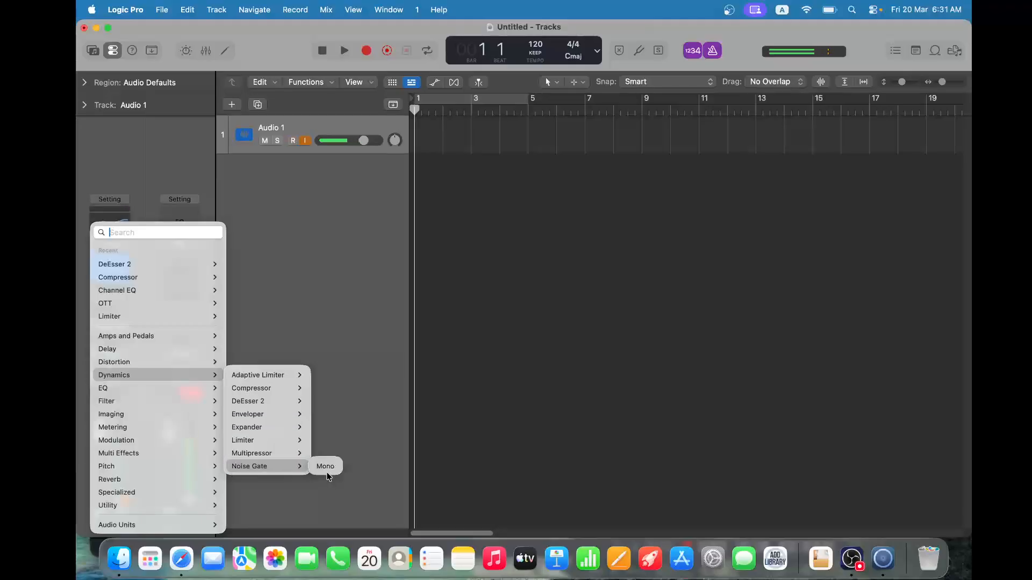
{"action": "left_click", "coordinate": [325, 466]}
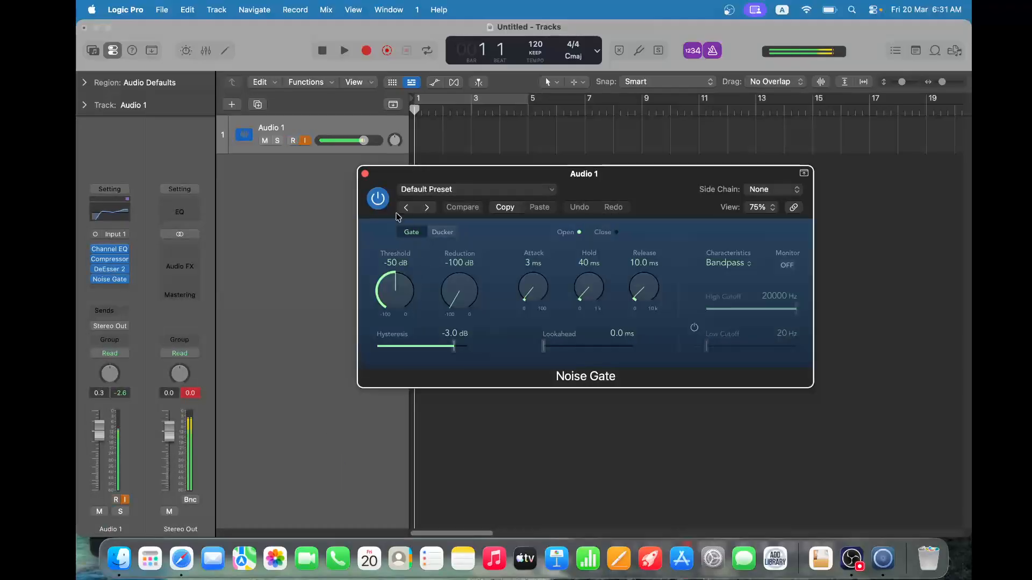
{"action": "left_click", "coordinate": [365, 174]}
{"action": "left_click_drag", "start_coordinate": [364, 140], "coordinate": [367, 140]}
Insert a mono Multipressor from the Dynamics effects below the Noise Gate and load its Extreme Deep Punch preset
{"action": "left_click", "coordinate": [105, 289]}
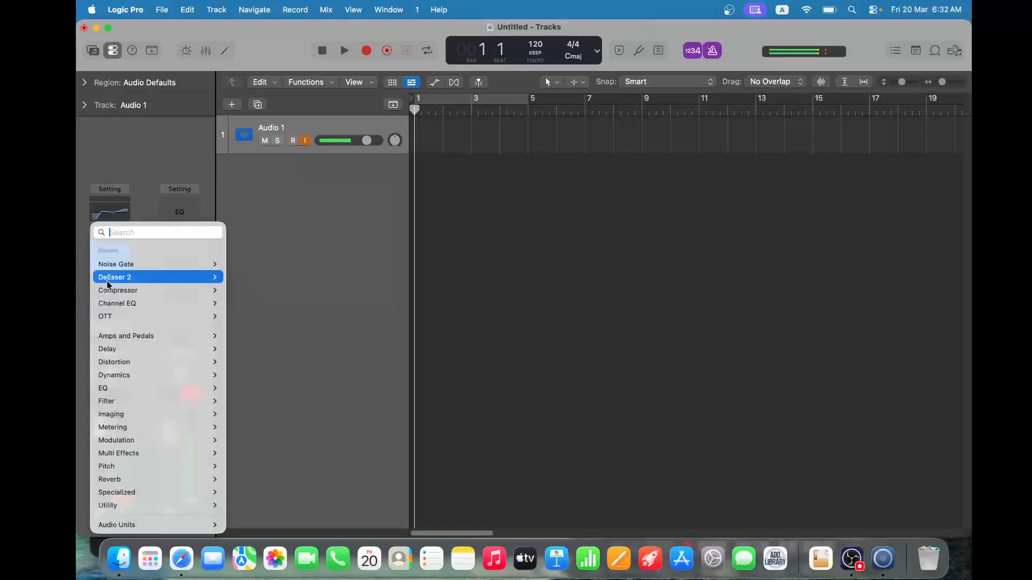
{"action": "mouse_move", "coordinate": [134, 373]}
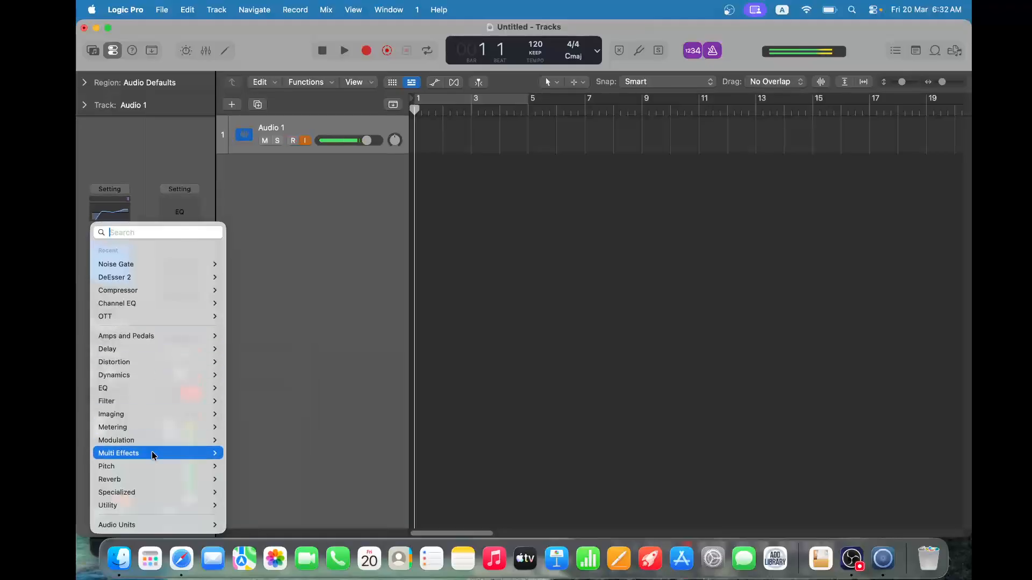
{"action": "mouse_move", "coordinate": [152, 429]}
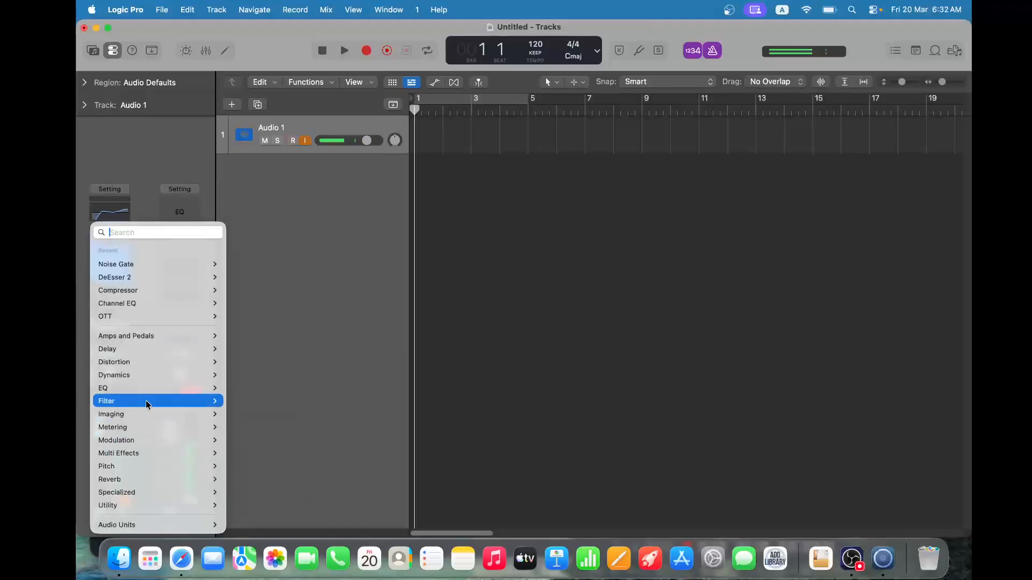
{"action": "mouse_move", "coordinate": [265, 455]}
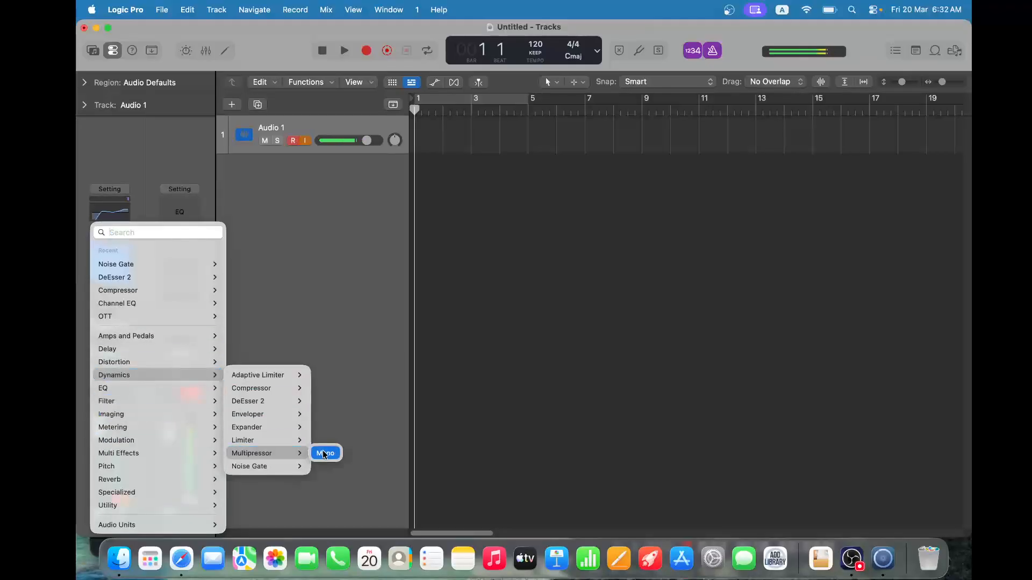
{"action": "left_click", "coordinate": [322, 453]}
{"action": "left_click_drag", "start_coordinate": [606, 189], "coordinate": [610, 110]}
{"action": "left_click", "coordinate": [480, 145]}
{"action": "scroll", "coordinate": [468, 335], "scroll_direction": "down", "scroll_amount": 3}
{"action": "left_click", "coordinate": [468, 340]}
{"action": "left_click", "coordinate": [475, 118]}
{"action": "scroll", "coordinate": [465, 271], "scroll_direction": "down", "scroll_amount": 2}
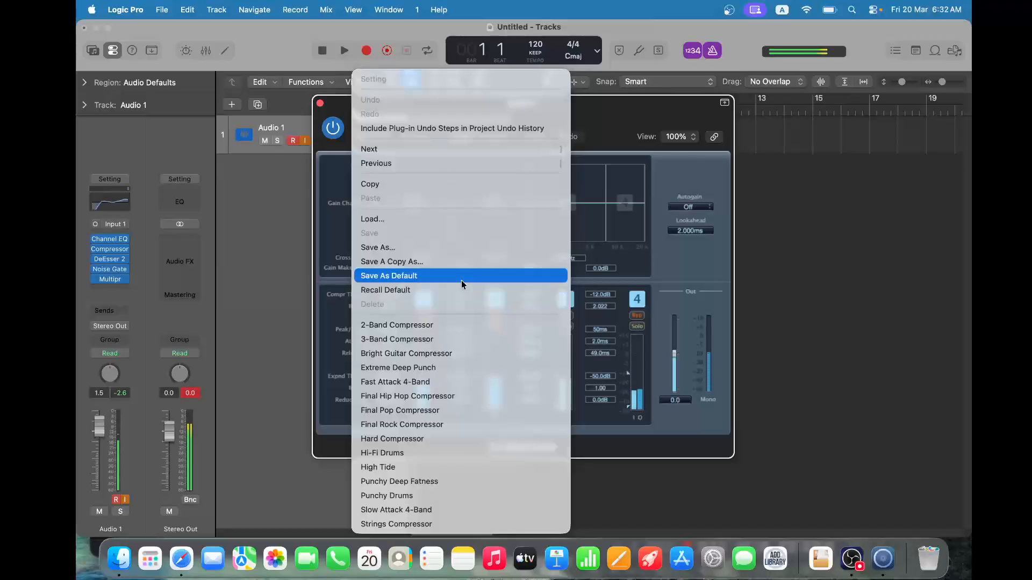
{"action": "left_click", "coordinate": [454, 369]}
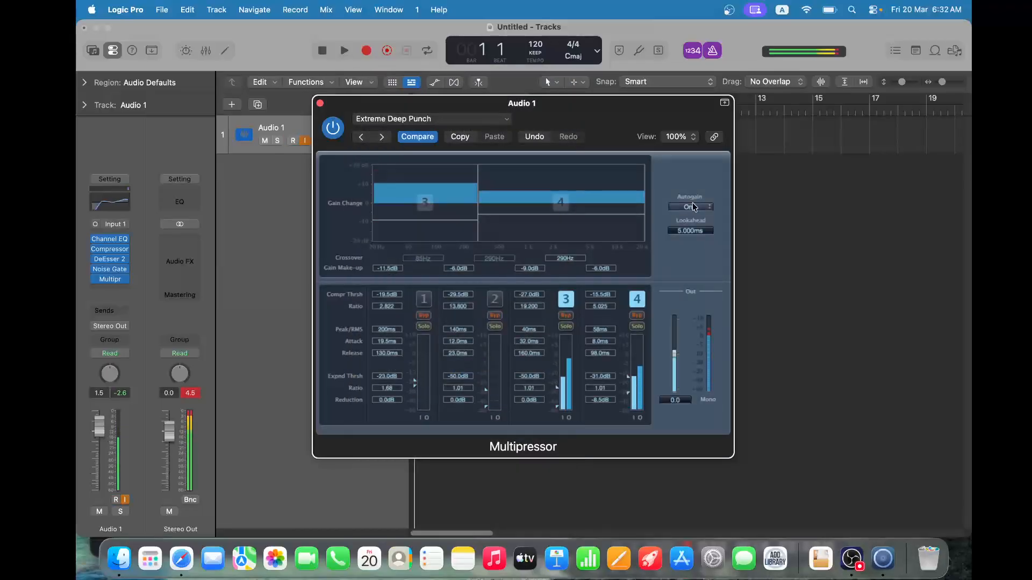
Turn off Multipressor autogain, set its output to 6.8 dB and band 4 make-up to -5.5 dB, close it, and set Audio 1's volume to 2.3 dB
{"action": "left_click", "coordinate": [693, 207]}
{"action": "left_click", "coordinate": [673, 209]}
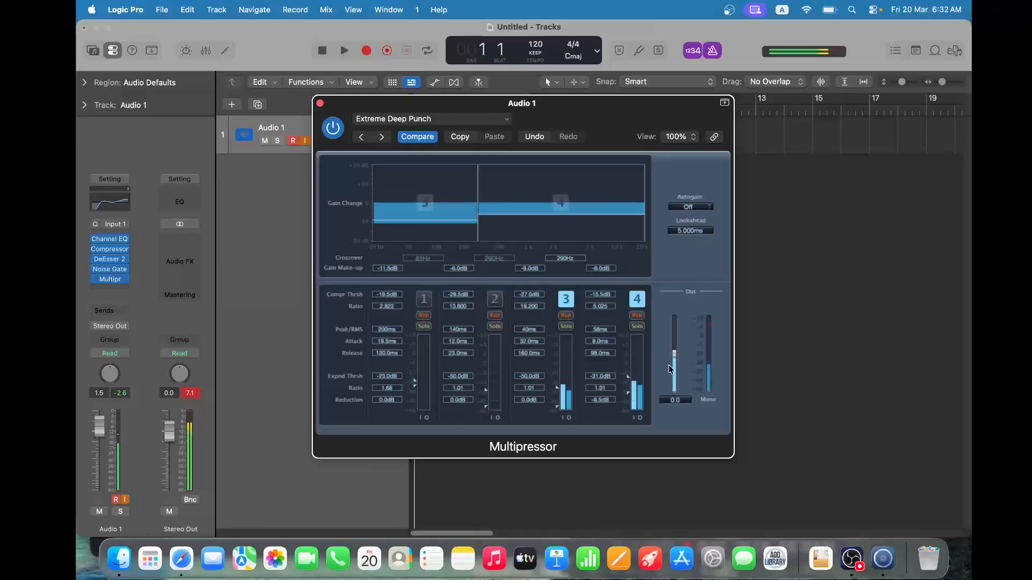
{"action": "left_click_drag", "start_coordinate": [674, 364], "coordinate": [675, 348]}
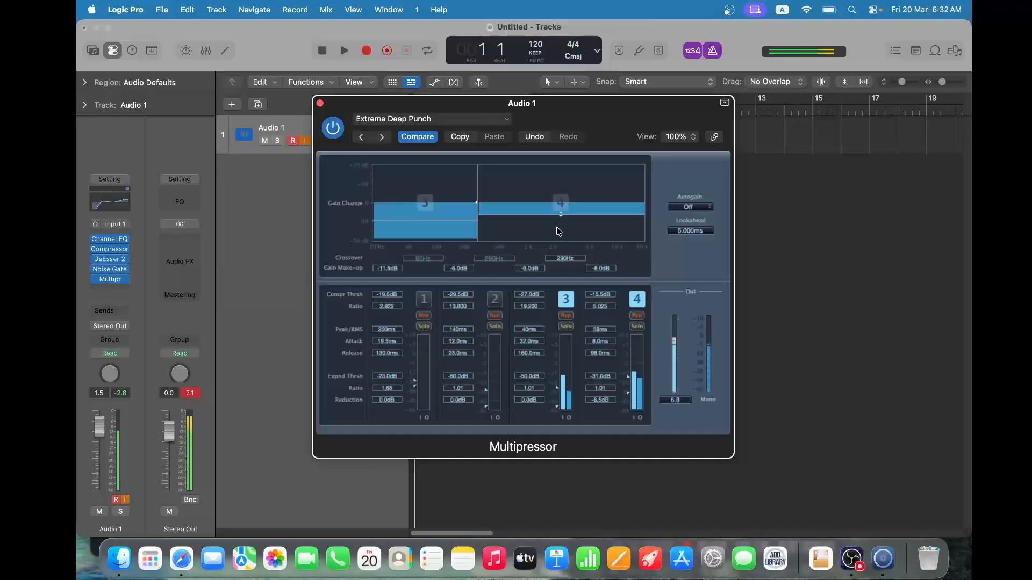
{"action": "mouse_move", "coordinate": [559, 230]}
{"action": "left_mouse_down"}
{"action": "mouse_move", "coordinate": [559, 199]}
{"action": "mouse_move", "coordinate": [559, 213]}
{"action": "left_mouse_up"}
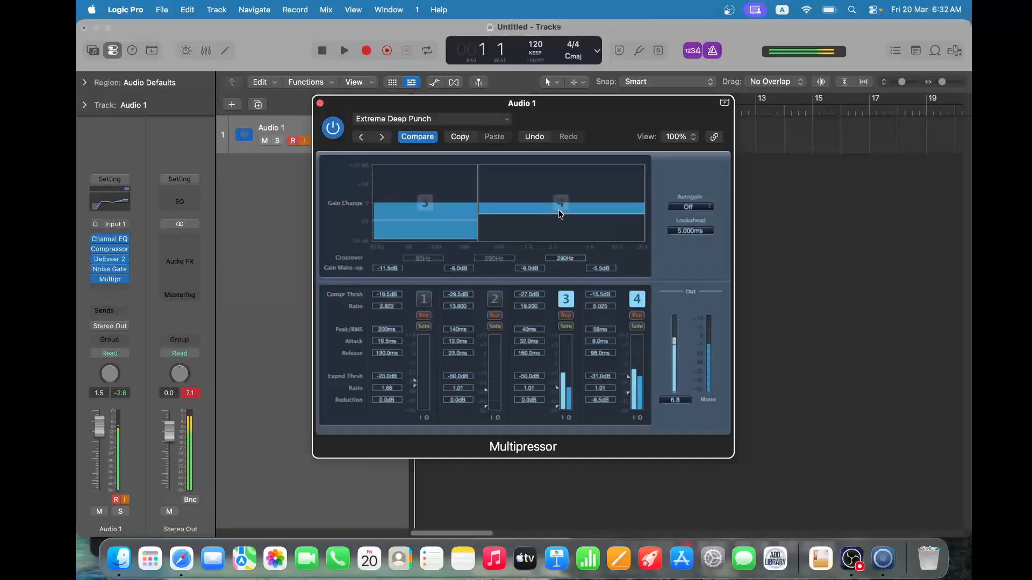
{"action": "left_click", "coordinate": [320, 103]}
{"action": "left_click_drag", "start_coordinate": [353, 142], "coordinate": [357, 141]}
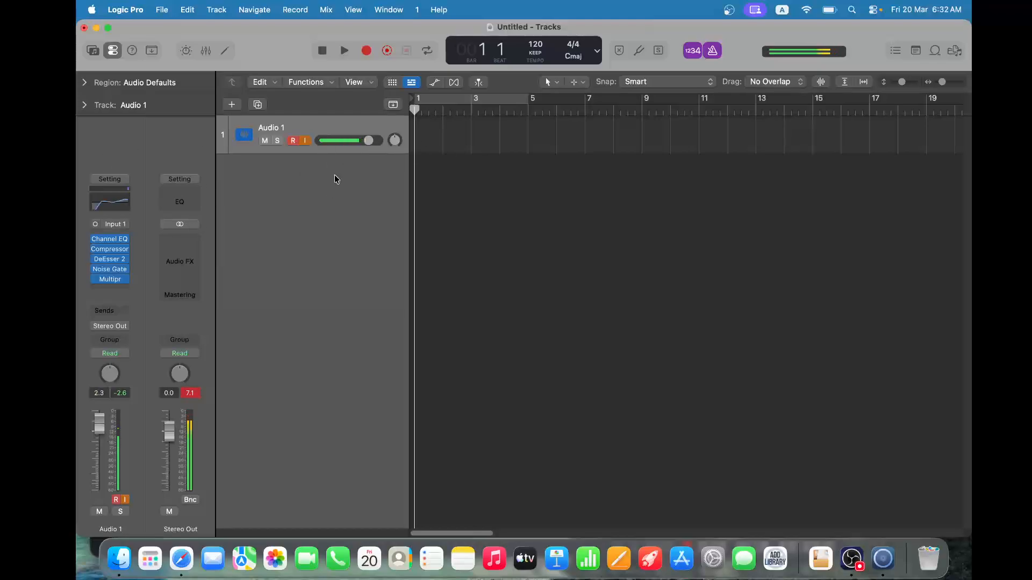
Insert a second Channel EQ below the Multipressor on Audio 1 and reposition its window over the tracks area
{"action": "left_click", "coordinate": [115, 291]}
{"action": "left_click", "coordinate": [361, 237]}
{"action": "left_click", "coordinate": [110, 290]}
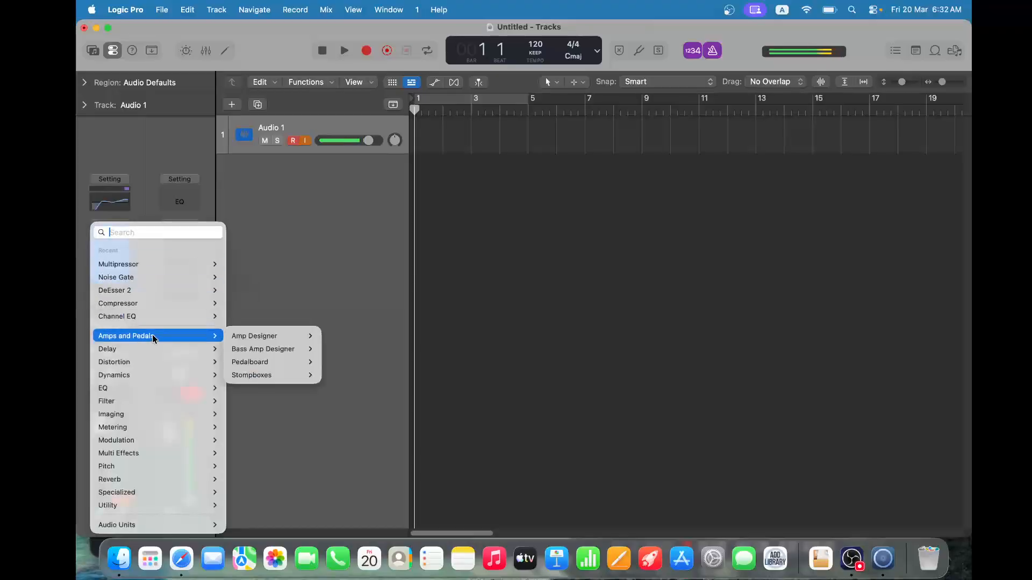
{"action": "mouse_move", "coordinate": [205, 316]}
{"action": "left_click", "coordinate": [239, 316]}
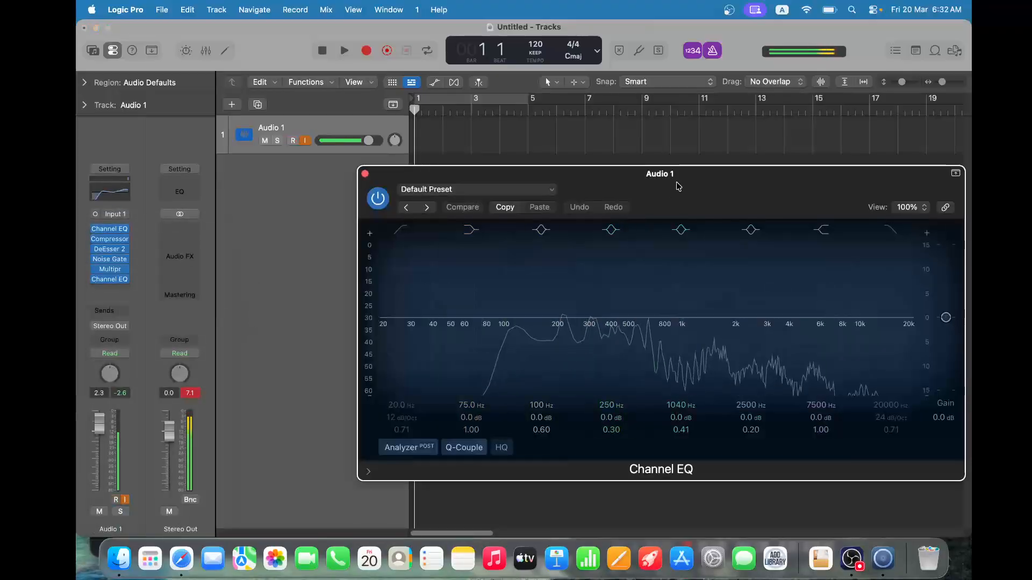
{"action": "left_click_drag", "start_coordinate": [675, 181], "coordinate": [521, 140]}
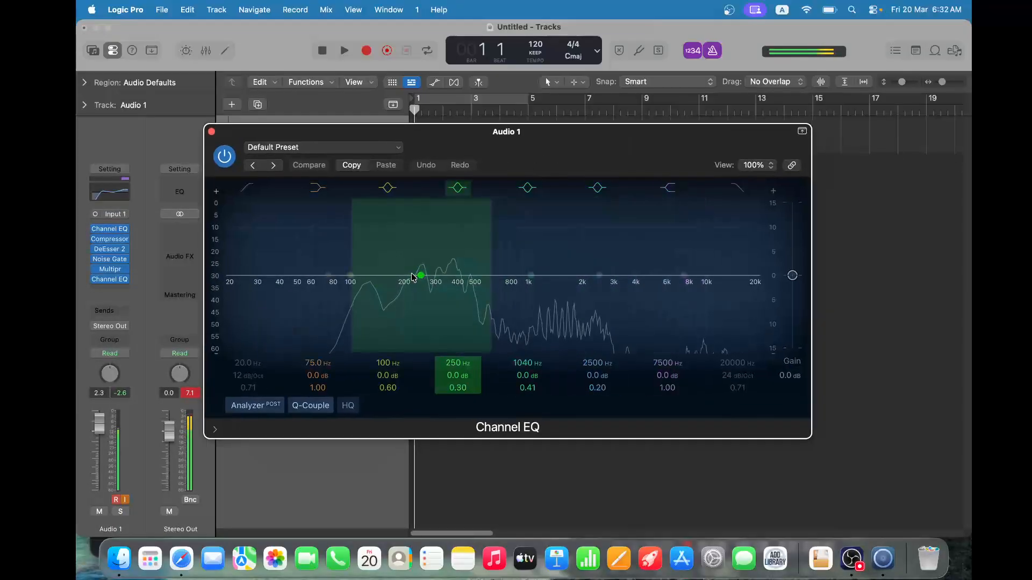
Cut 3.5 dB at 220 Hz with Q 1.40 and 1.9 dB at 1020 Hz, boost 3.9 dB at 6900 Hz, and close the EQ
{"action": "left_click_drag", "start_coordinate": [423, 276], "coordinate": [414, 303]}
{"action": "left_click_drag", "start_coordinate": [531, 276], "coordinate": [530, 285]}
{"action": "scroll", "coordinate": [419, 294], "scroll_direction": "up", "scroll_amount": 3}
{"action": "scroll", "coordinate": [420, 294], "scroll_direction": "up", "scroll_amount": 5}
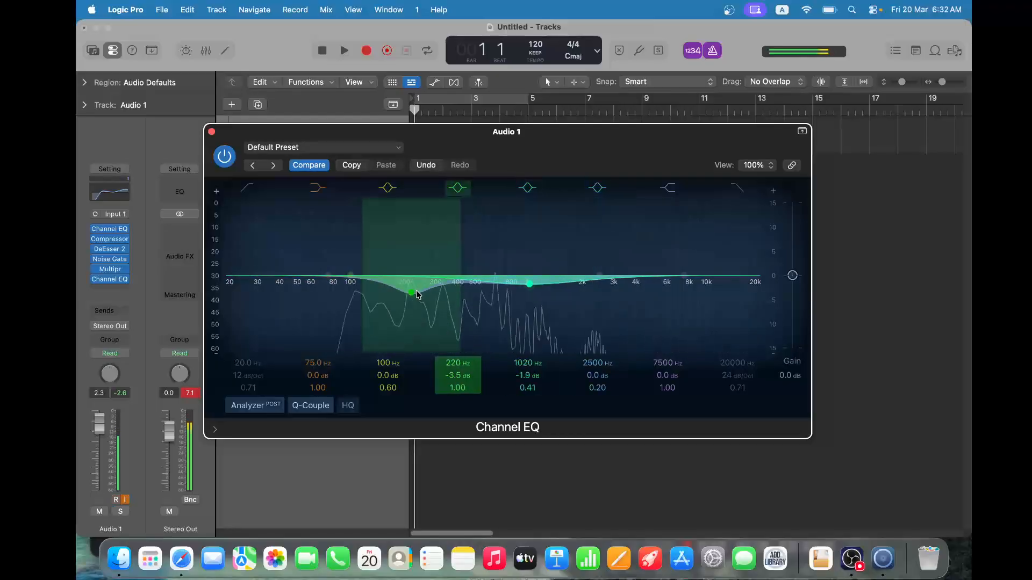
{"action": "left_click_drag", "start_coordinate": [685, 276], "coordinate": [688, 273]}
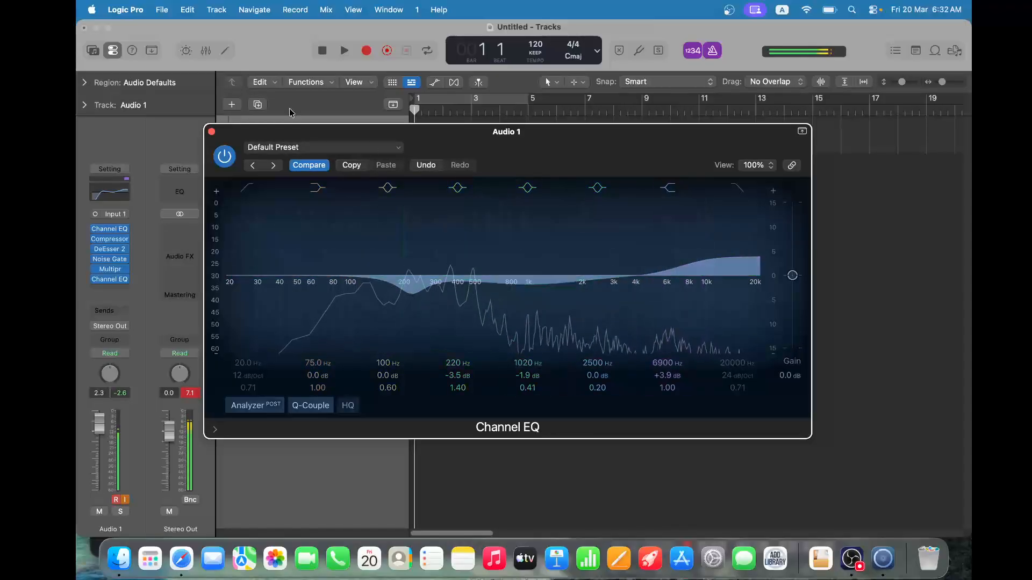
{"action": "left_click", "coordinate": [212, 131]}
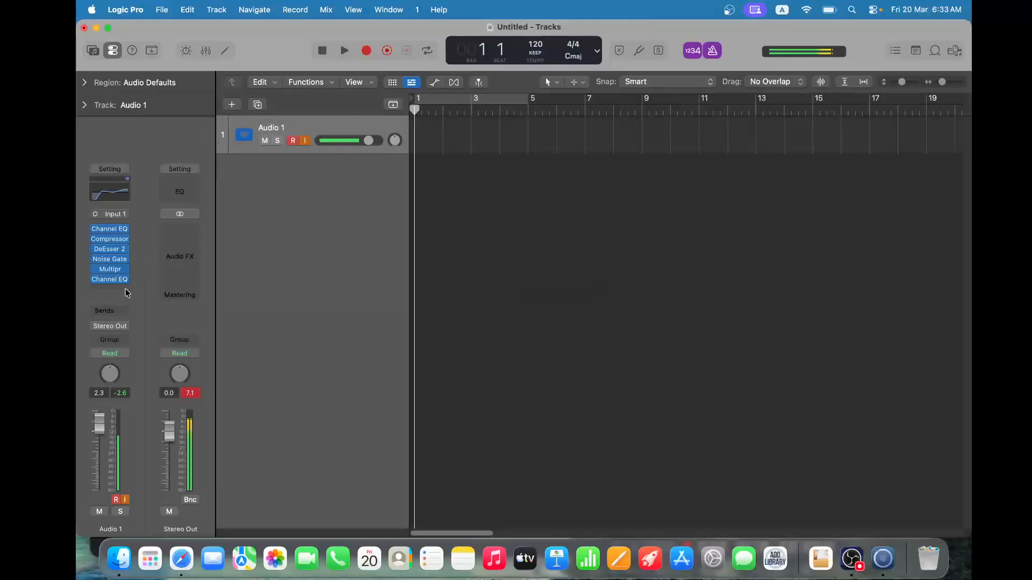
Add a send from Audio 1 to Bus 1
{"action": "left_click", "coordinate": [114, 311]}
{"action": "mouse_move", "coordinate": [153, 421]}
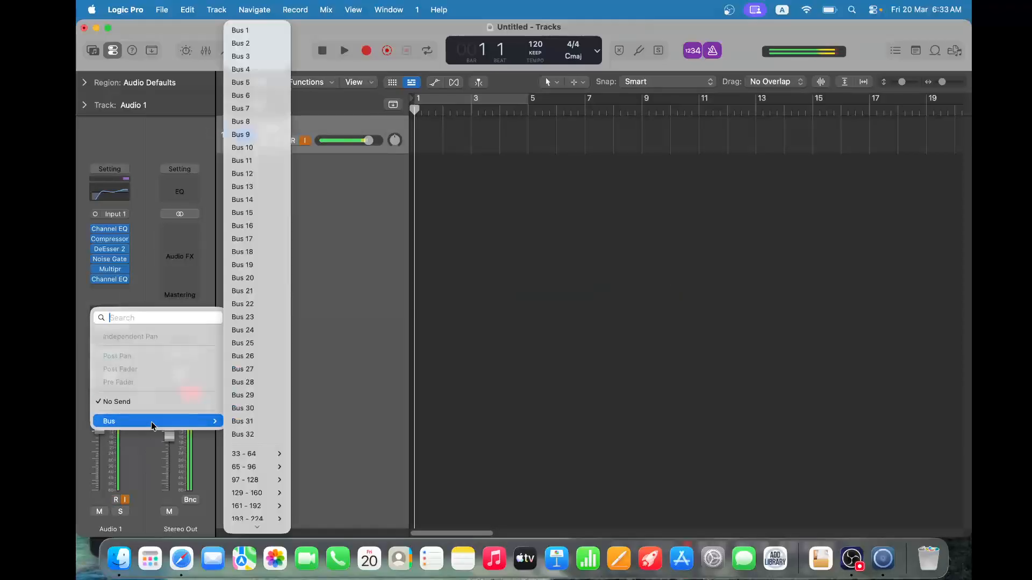
{"action": "left_click", "coordinate": [236, 30]}
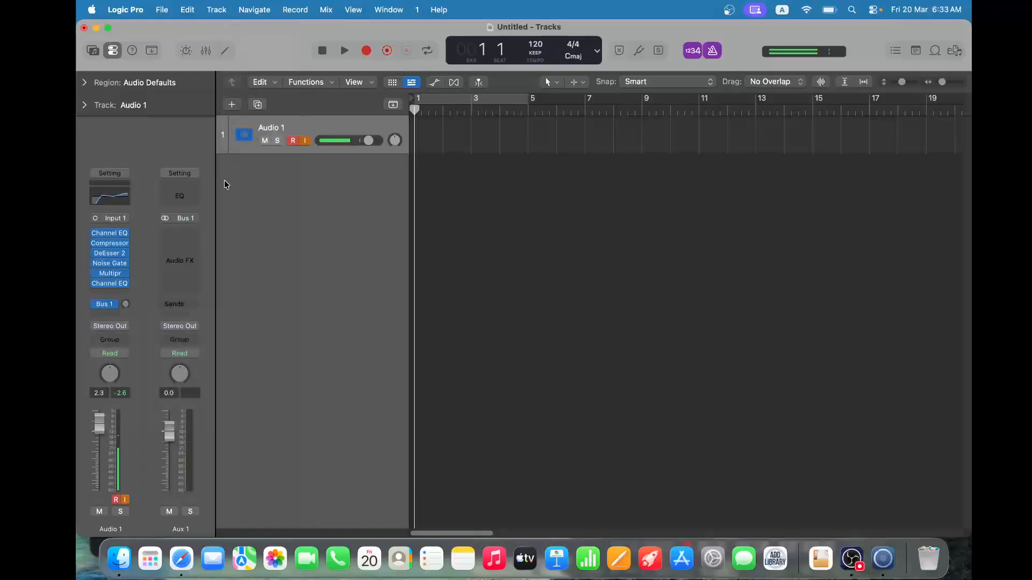
Insert the Aegean Music Pitchproof Audio Unit in stereo on the Aux 1 channel
{"action": "left_click", "coordinate": [189, 240]}
{"action": "left_click", "coordinate": [186, 237]}
{"action": "left_click", "coordinate": [179, 235]}
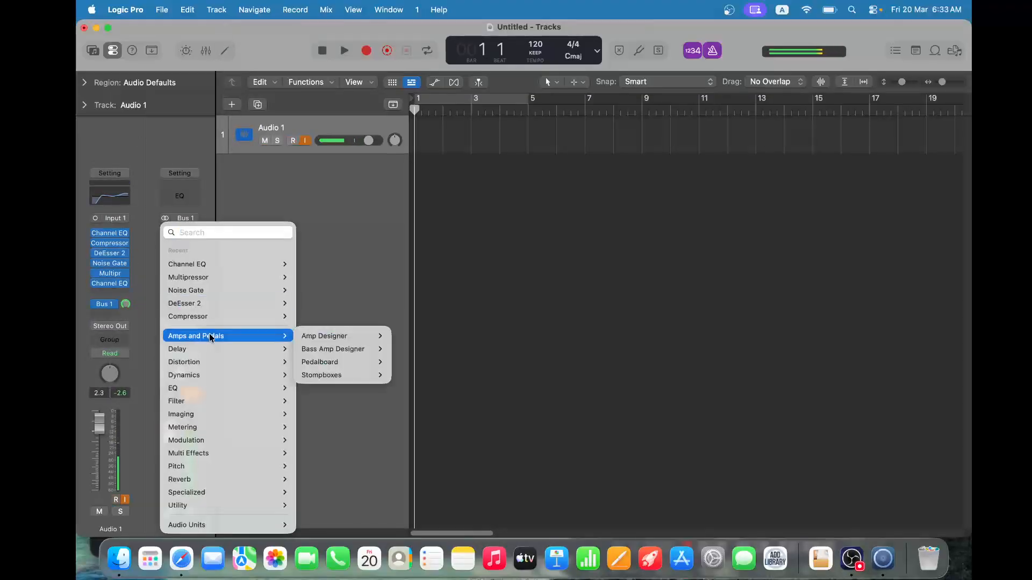
{"action": "mouse_move", "coordinate": [186, 525]}
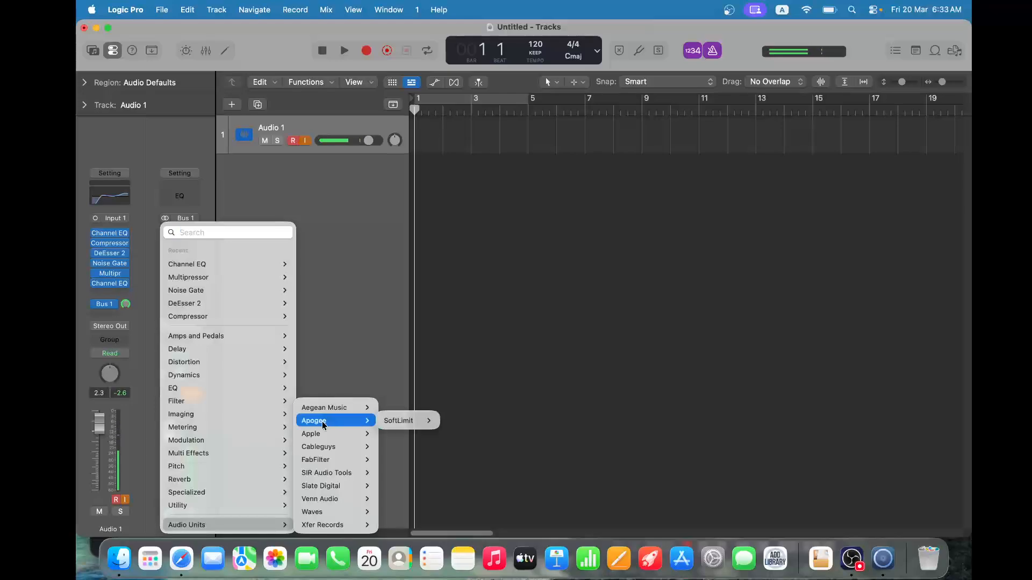
{"action": "mouse_move", "coordinate": [355, 434]}
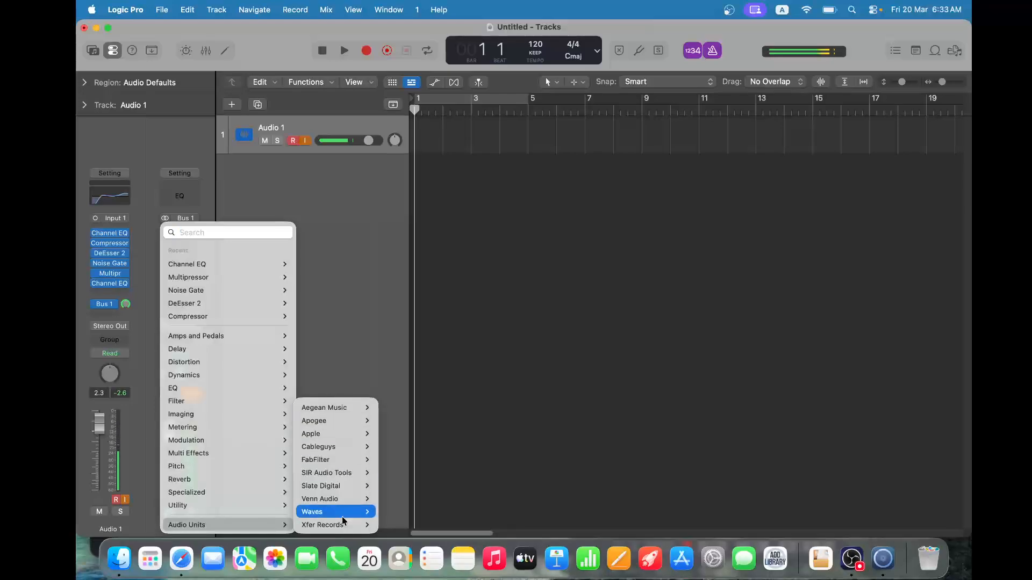
{"action": "mouse_move", "coordinate": [324, 411]}
{"action": "mouse_move", "coordinate": [408, 408]}
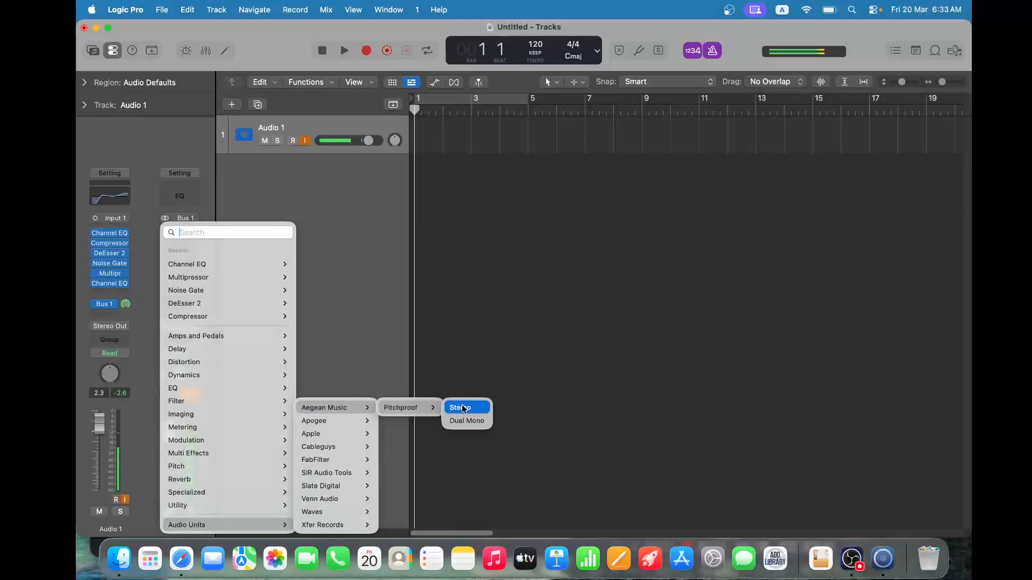
{"action": "left_click", "coordinate": [463, 409]}
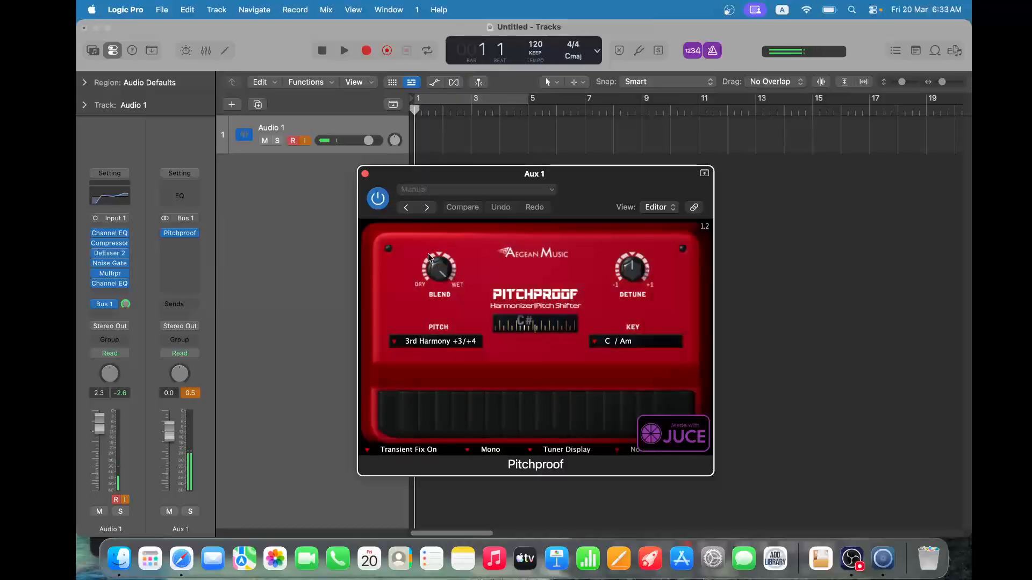
Set Pitchproof's pitch to -1 and its detune to 0.599, and close the plug-in window
{"action": "left_click", "coordinate": [437, 341]}
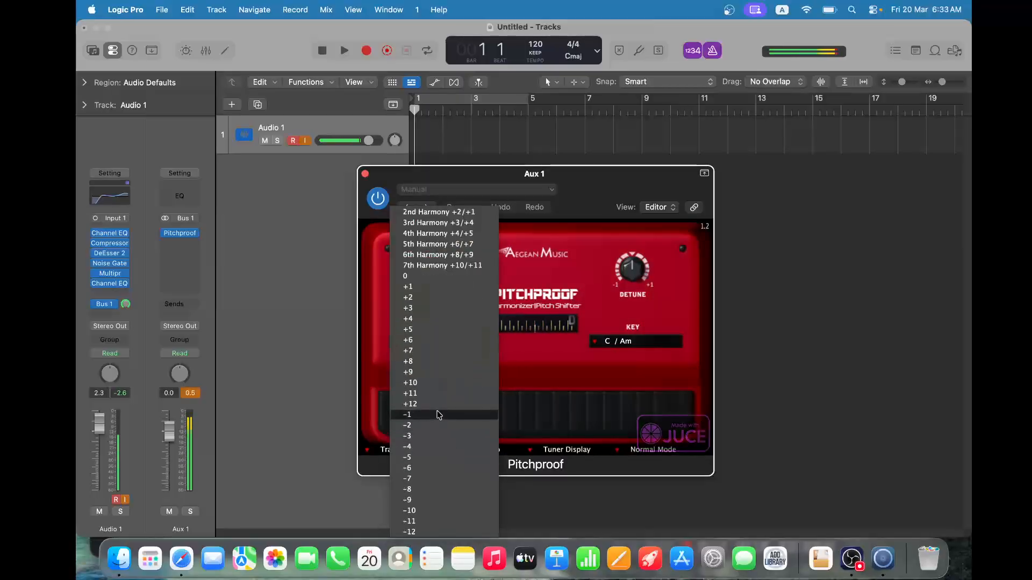
{"action": "left_click", "coordinate": [438, 414]}
{"action": "scroll", "coordinate": [634, 257], "scroll_direction": "up", "scroll_amount": 5}
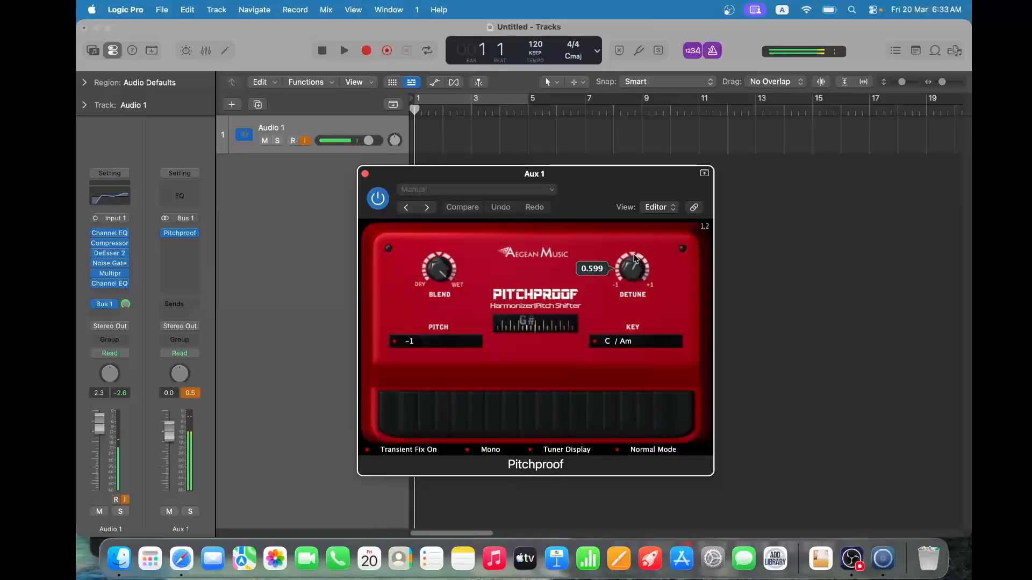
{"action": "left_click", "coordinate": [365, 174]}
Insert a stereo Spreader below Pitchproof on Aux 1, set rate 0.769 Hz, intensity 12% and mix 63%, and close it
{"action": "left_click", "coordinate": [179, 240]}
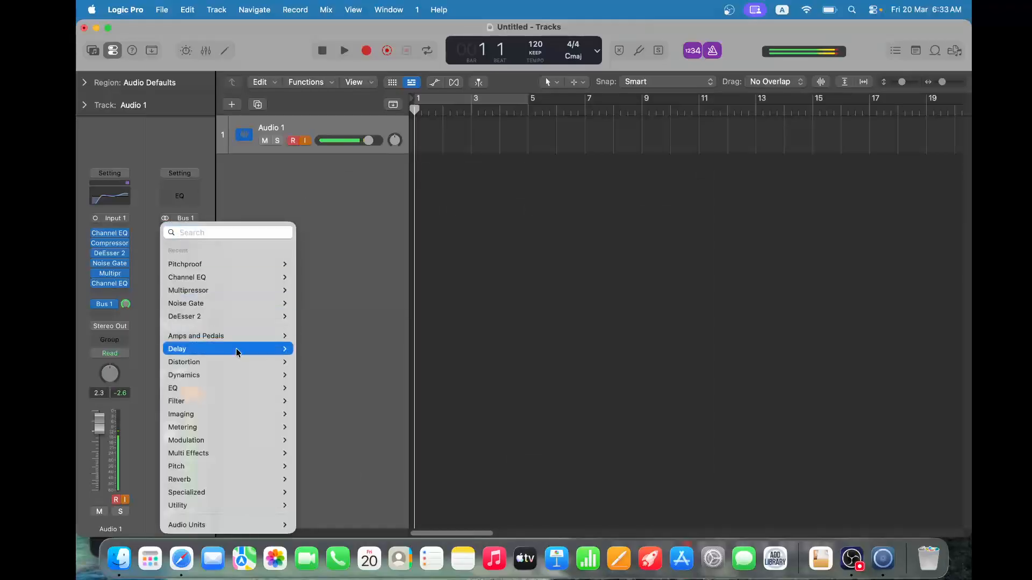
{"action": "mouse_move", "coordinate": [235, 452]}
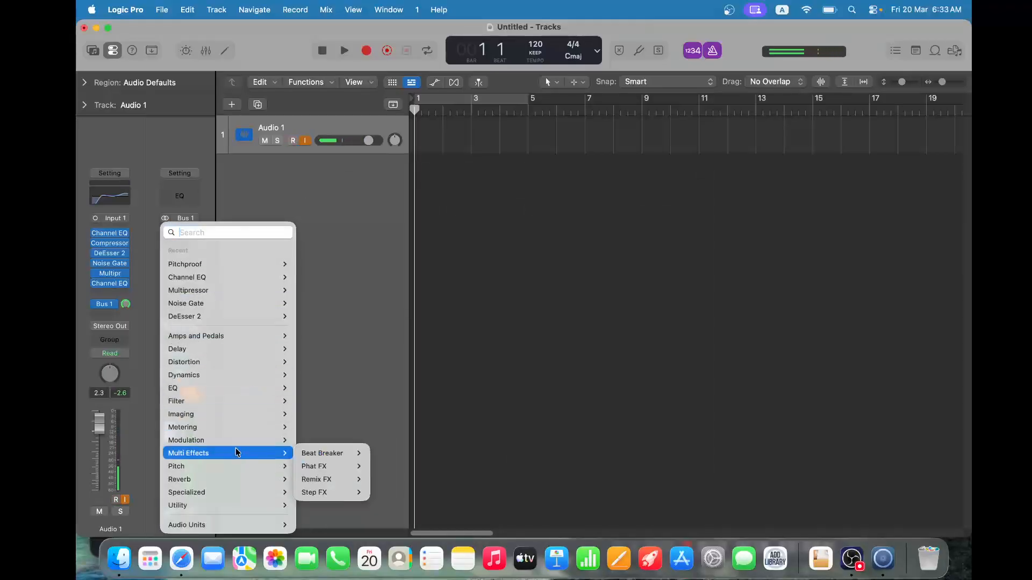
{"action": "mouse_move", "coordinate": [223, 483]}
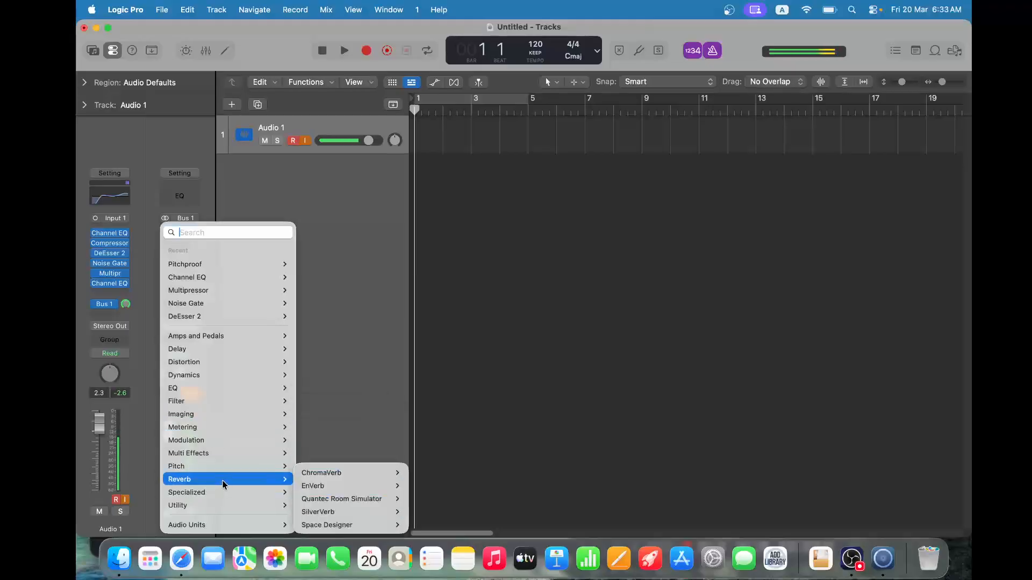
{"action": "mouse_move", "coordinate": [226, 413]}
{"action": "mouse_move", "coordinate": [355, 441]}
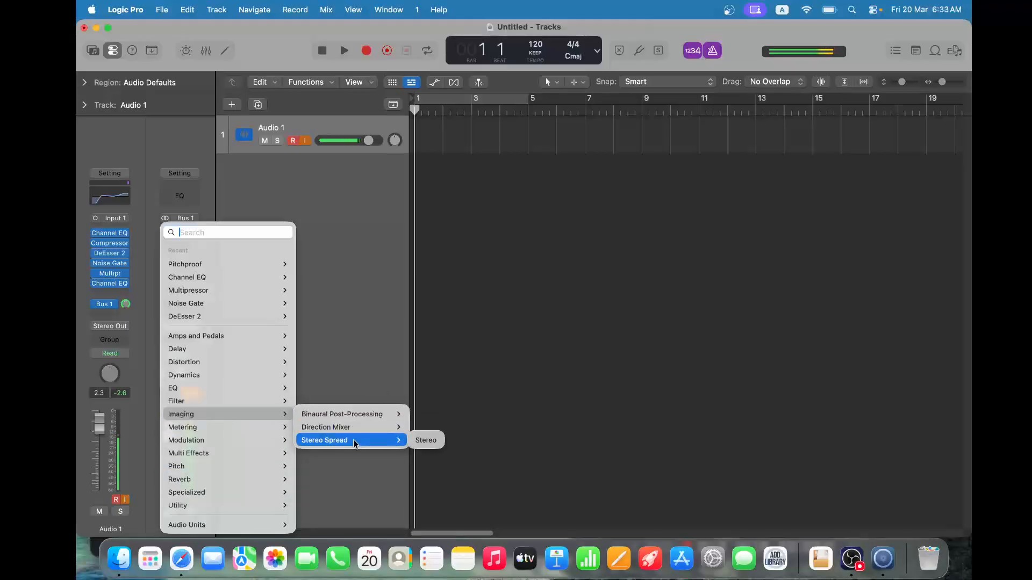
{"action": "mouse_move", "coordinate": [313, 526]}
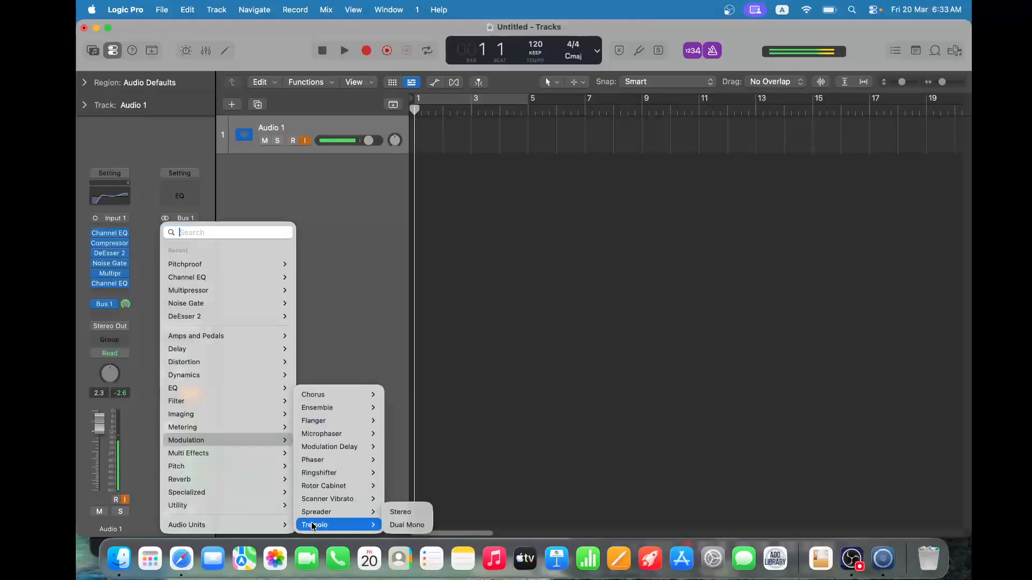
{"action": "mouse_move", "coordinate": [365, 513]}
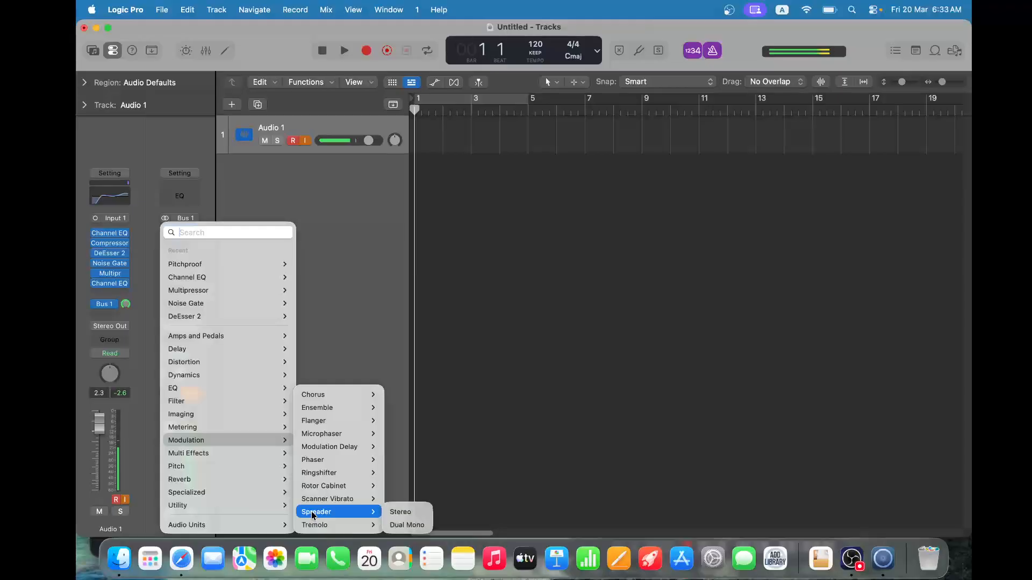
{"action": "left_click", "coordinate": [408, 512]}
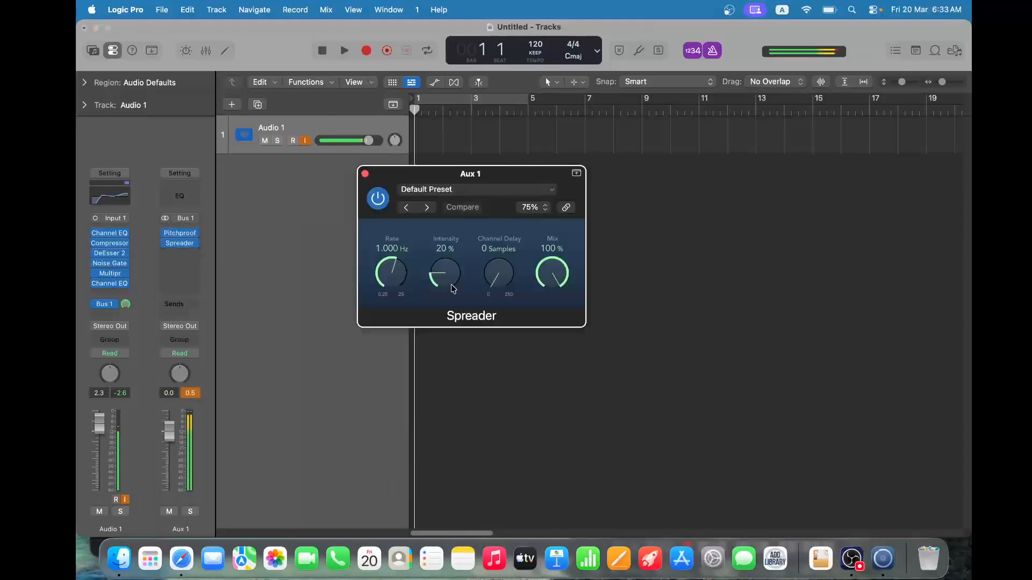
{"action": "left_click_drag", "start_coordinate": [398, 282], "coordinate": [394, 295]}
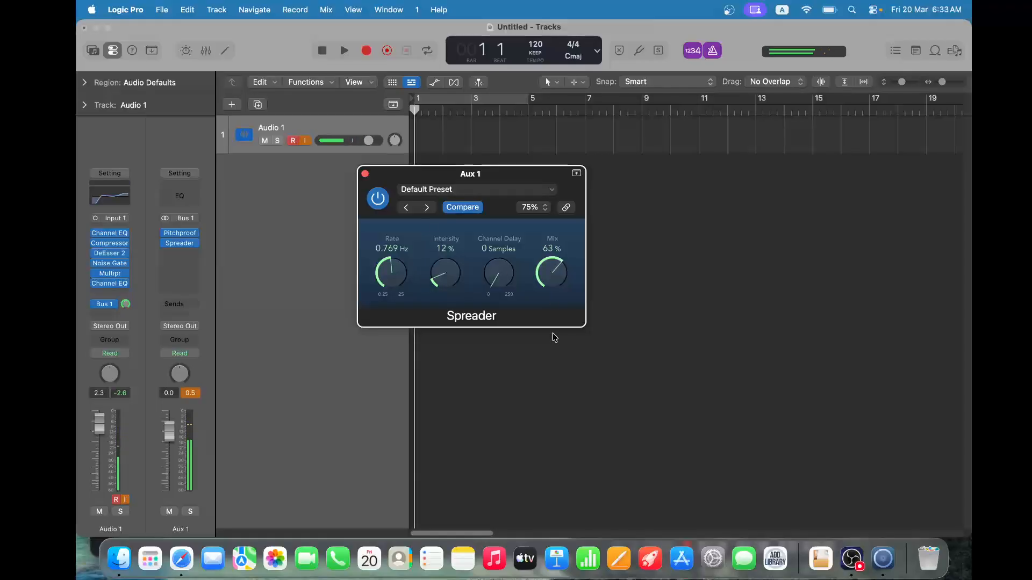
{"action": "left_click", "coordinate": [366, 174]}
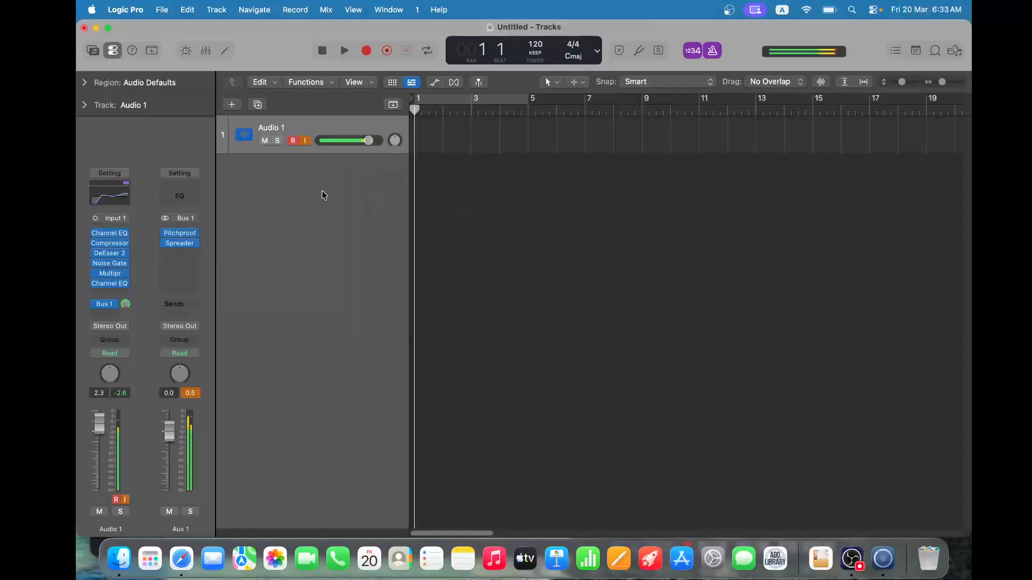
{"action": "left_click", "coordinate": [107, 316]}
{"action": "mouse_move", "coordinate": [134, 424]}
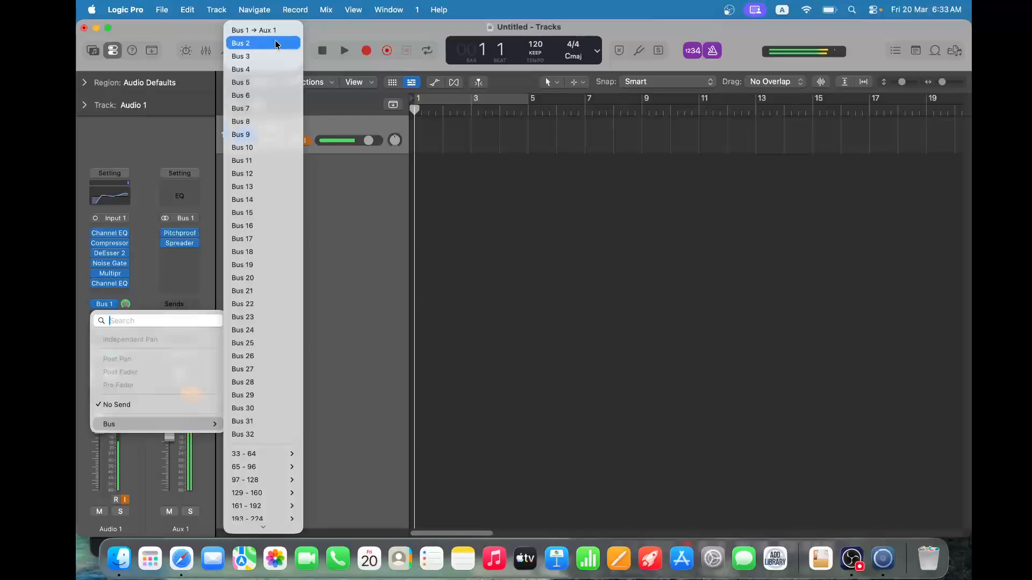
{"action": "scroll", "coordinate": [266, 243], "scroll_direction": "down", "scroll_amount": 2}
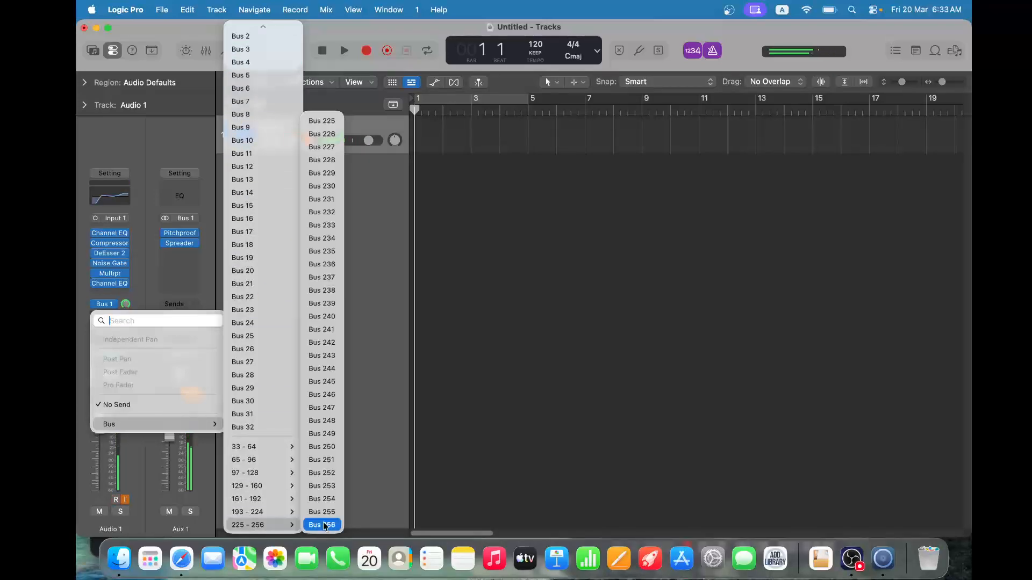
{"action": "right_click", "coordinate": [540, 388]}
{"action": "left_click", "coordinate": [530, 311]}
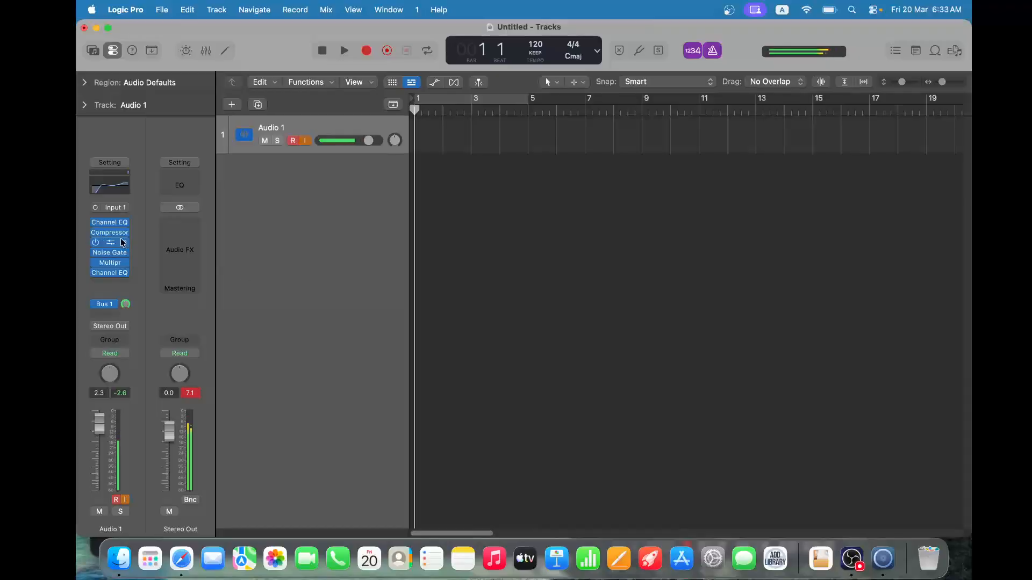
Lower Audio 1's volume to 2.2 dB
{"action": "left_click_drag", "start_coordinate": [363, 146], "coordinate": [368, 141]}
{"action": "left_click", "coordinate": [105, 310]}
{"action": "mouse_move", "coordinate": [146, 419]}
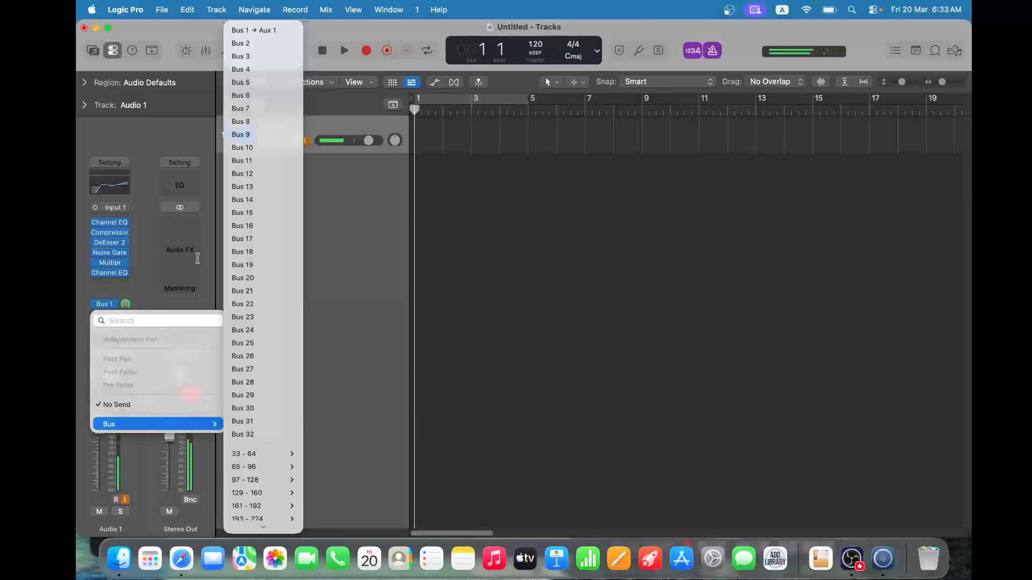
{"action": "right_click", "coordinate": [365, 181]}
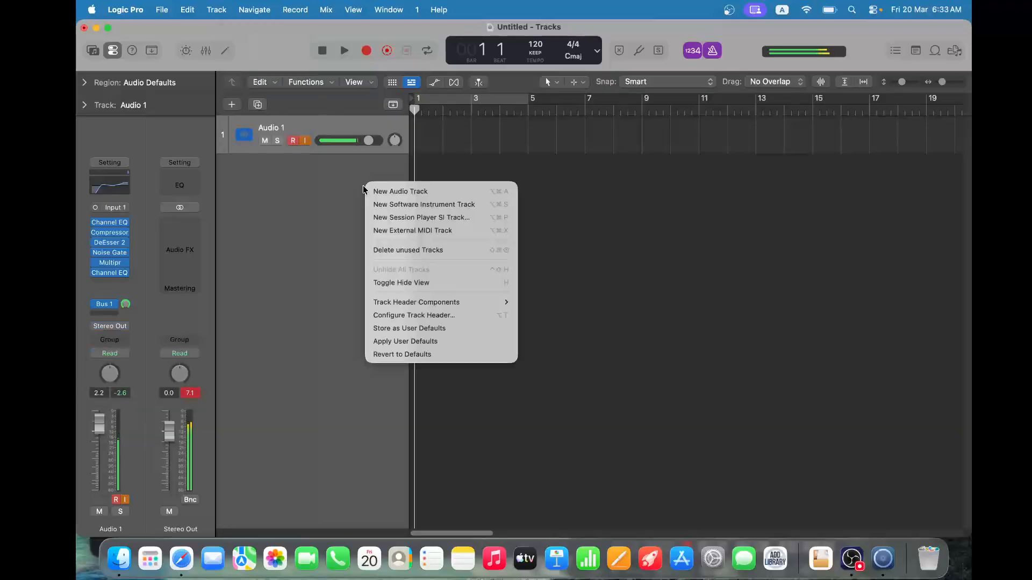
{"action": "left_click", "coordinate": [296, 208]}
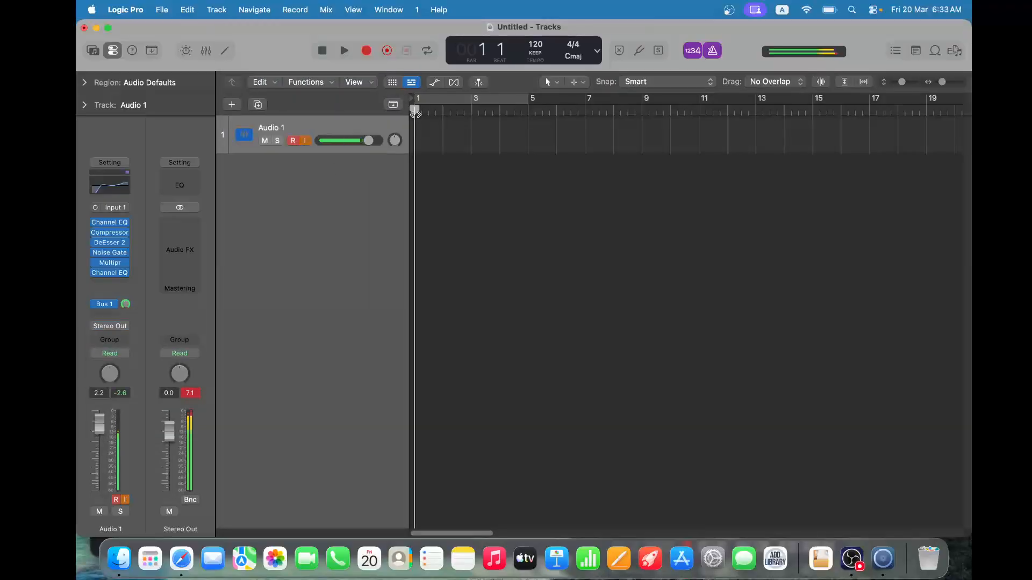
{"action": "left_click_drag", "start_coordinate": [415, 112], "coordinate": [458, 111]}
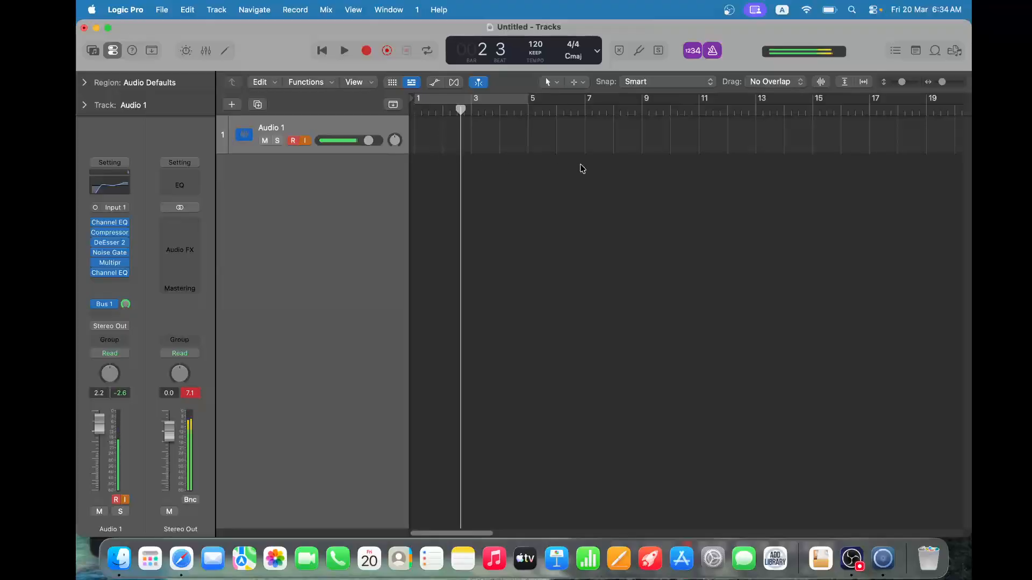
{"action": "left_click_drag", "start_coordinate": [503, 113], "coordinate": [347, 110]}
{"action": "key", "text": "r"}
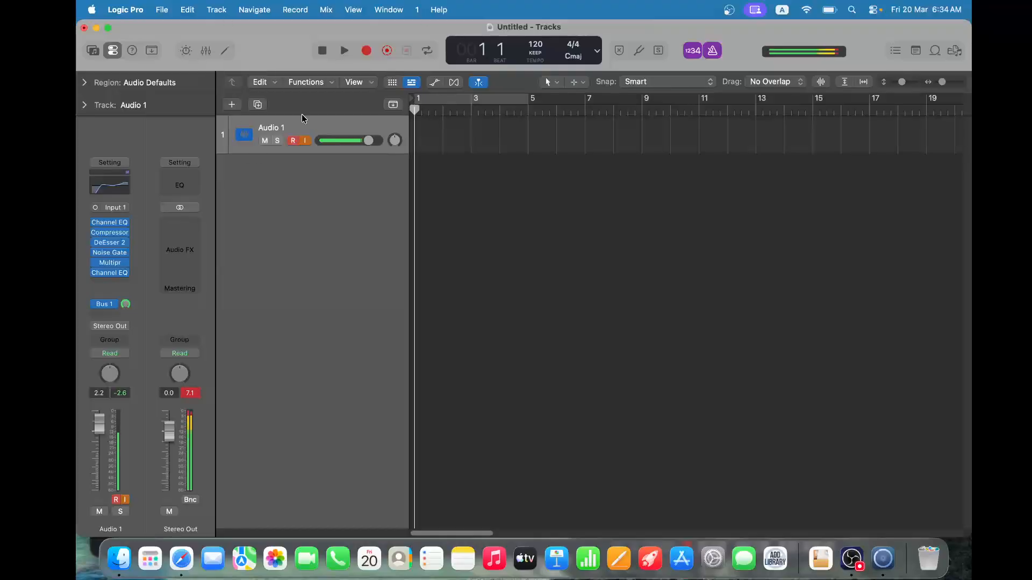
{"action": "left_click_drag", "start_coordinate": [439, 111], "coordinate": [368, 110]}
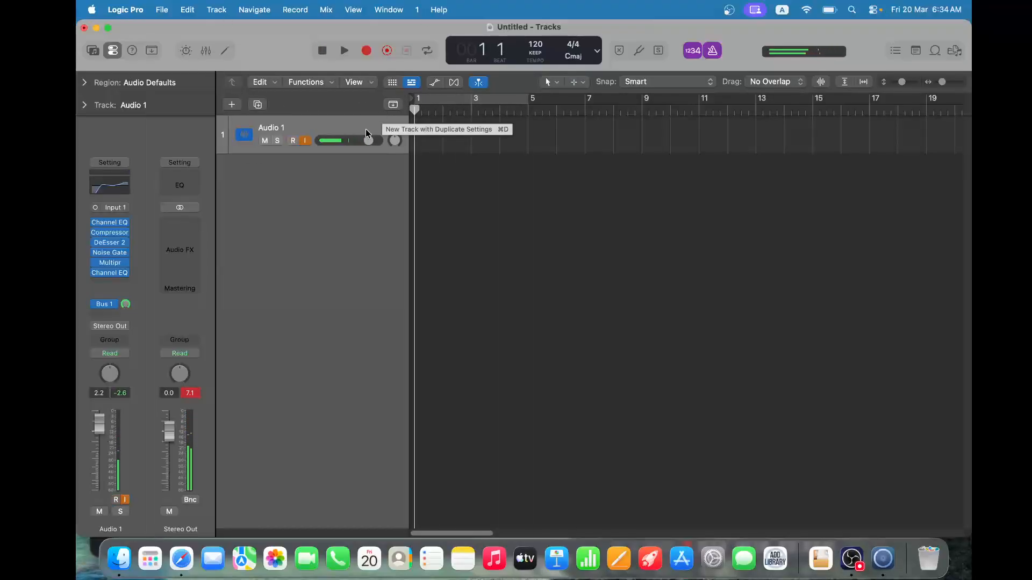